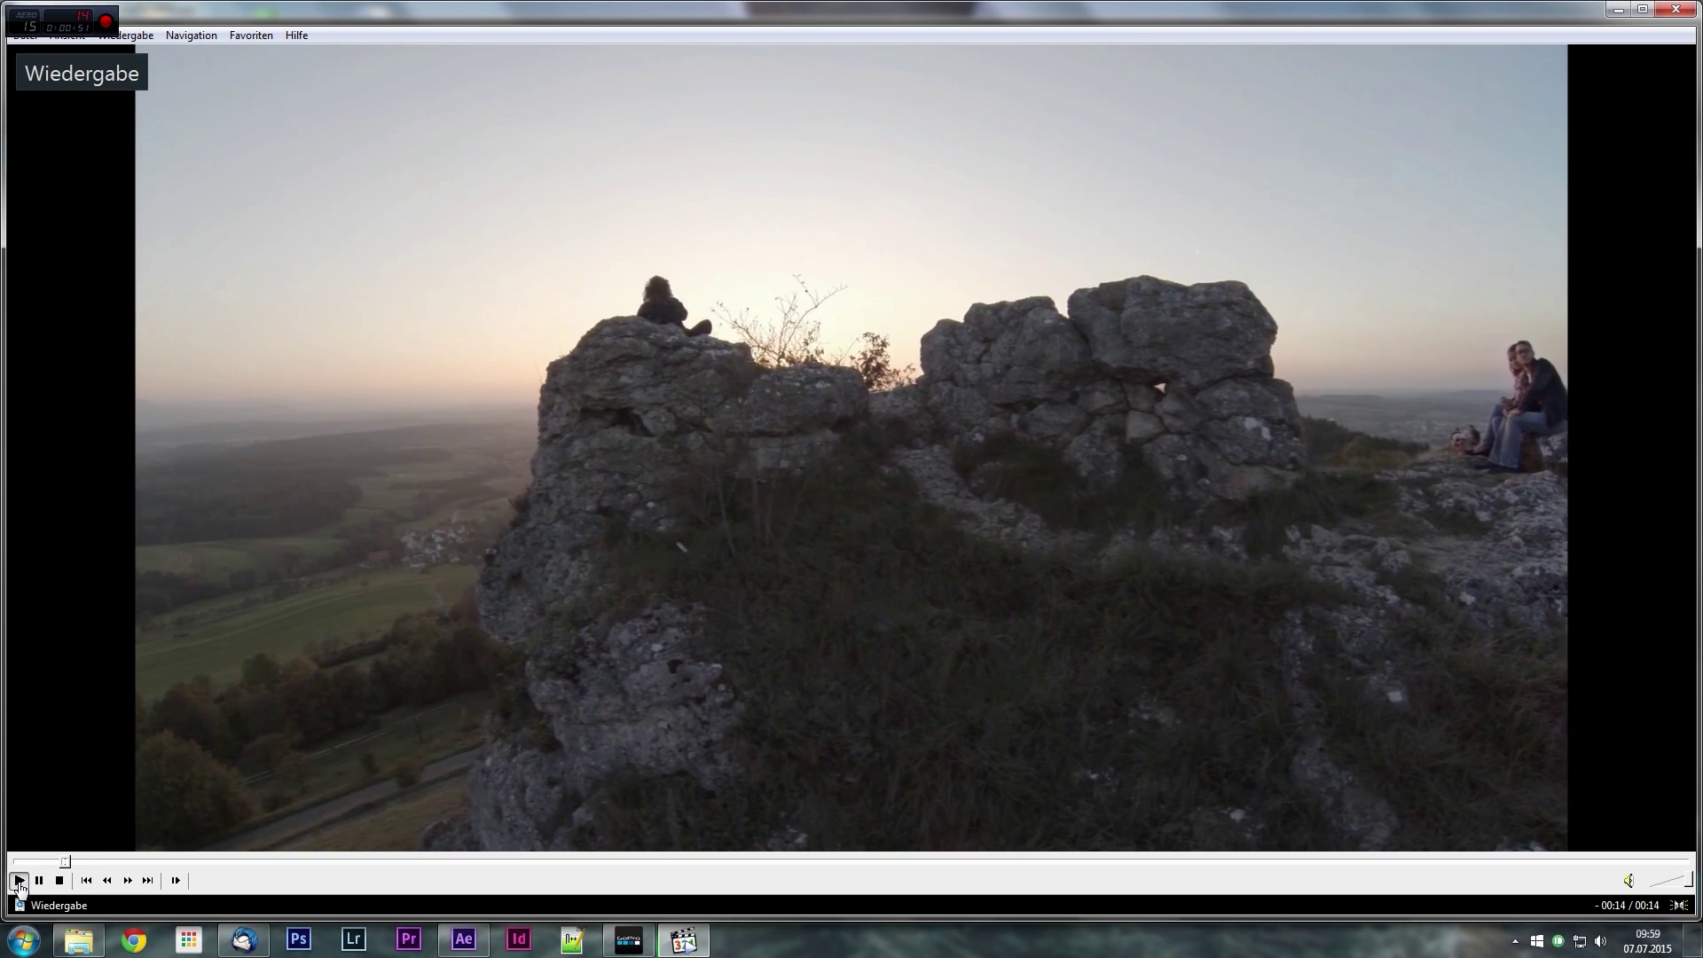
Pause the sunset drone clip at about 00:09 of 00:14 and mute its sound.
left_click(39, 880)
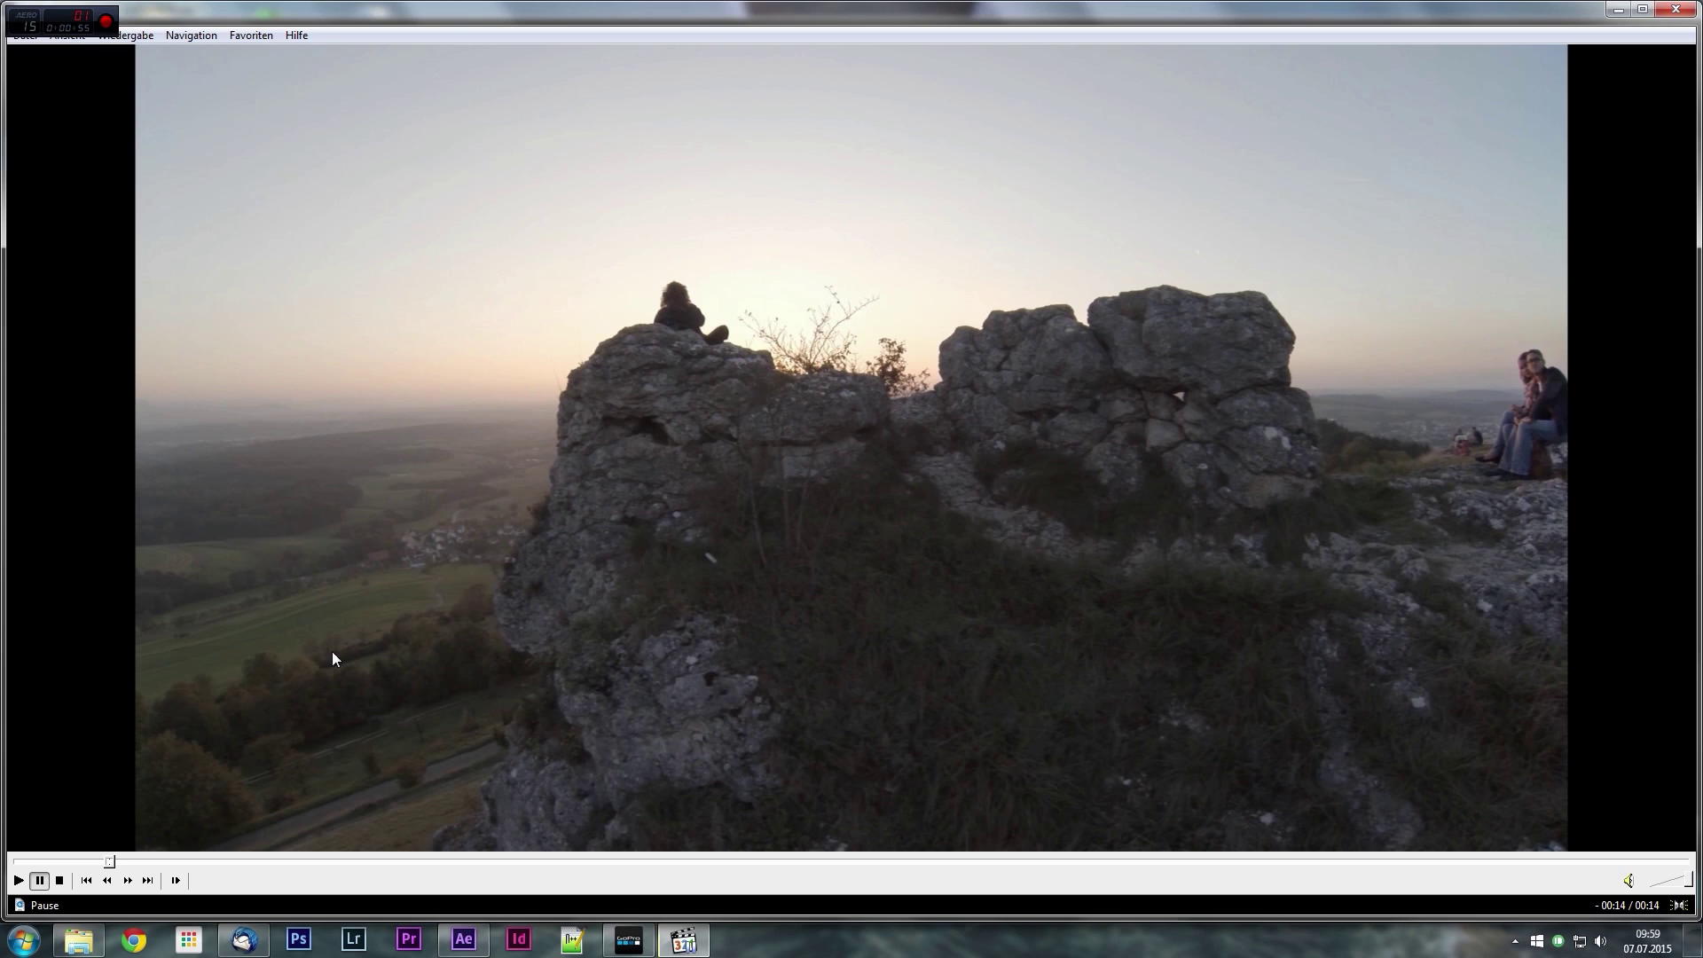
left_click(297, 861)
left_click(575, 861)
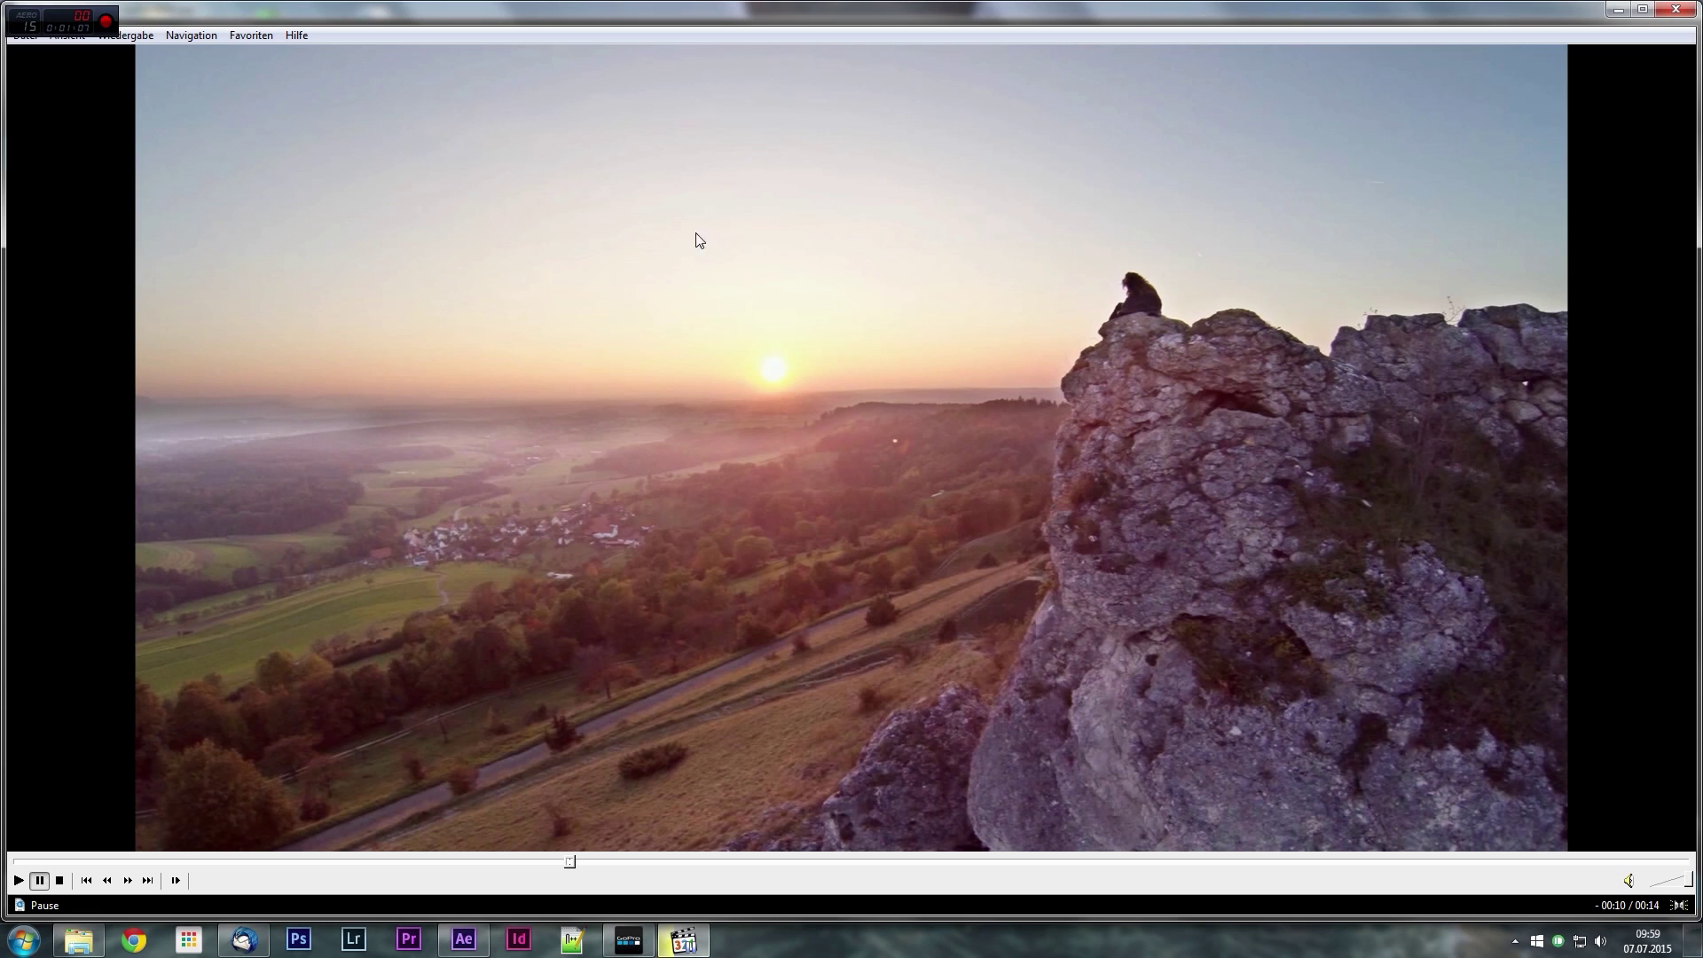
left_click(898, 596)
left_click(746, 640)
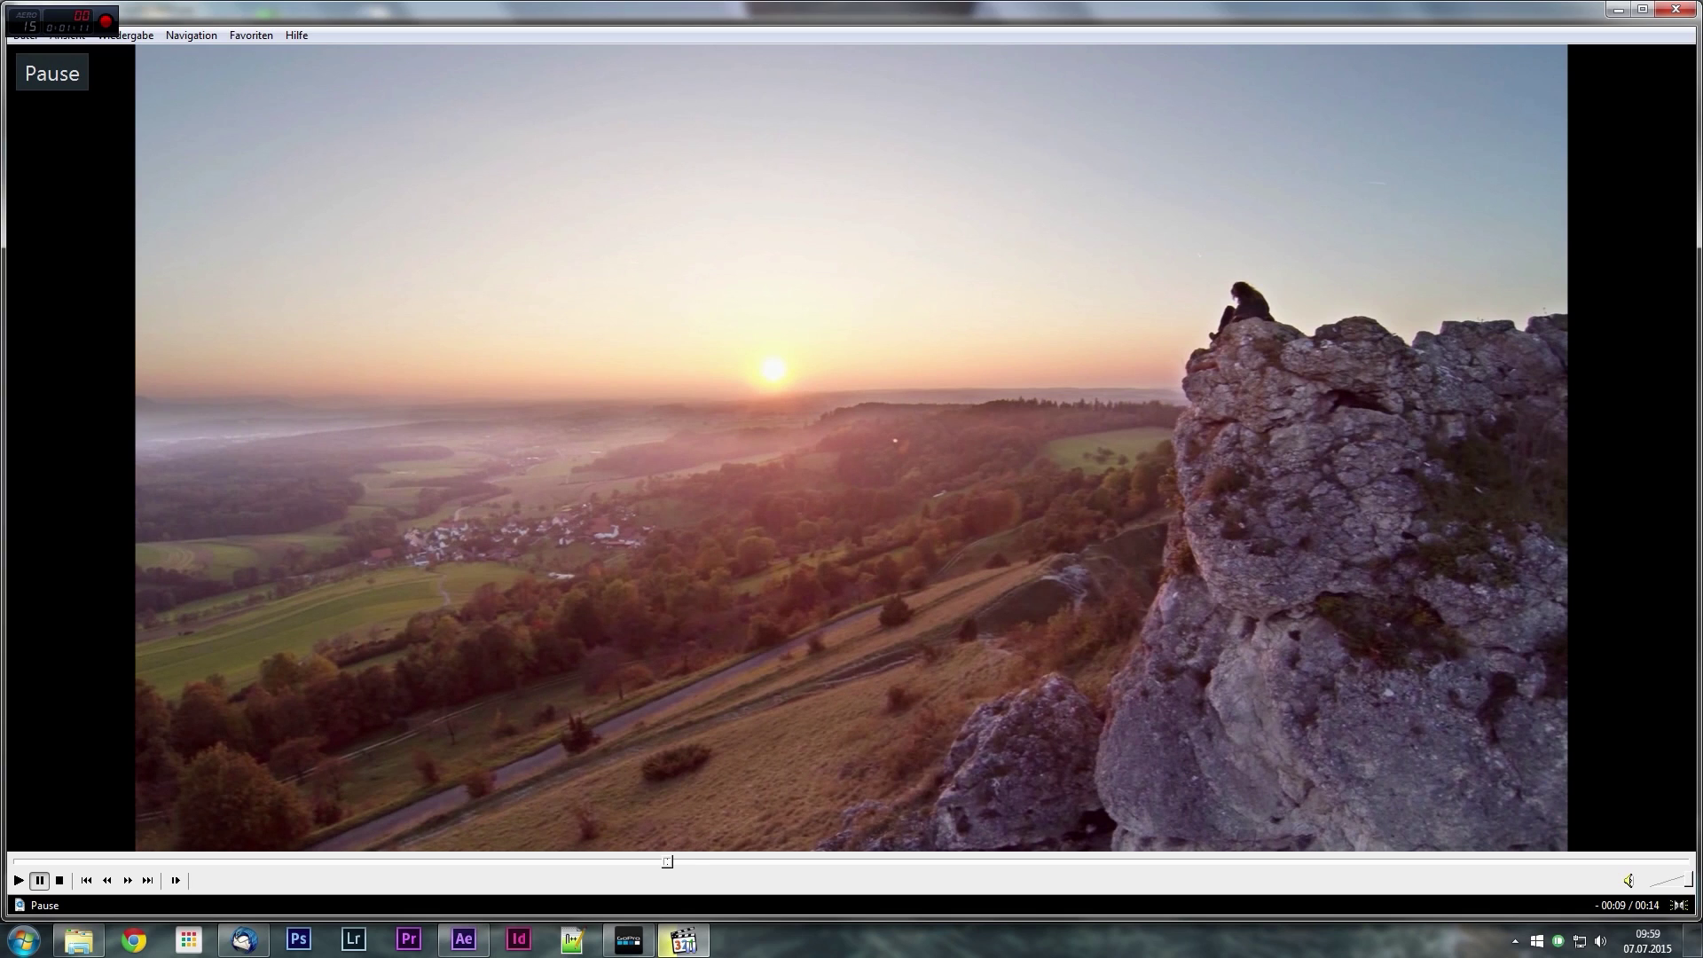
key("XF86AudioMute")
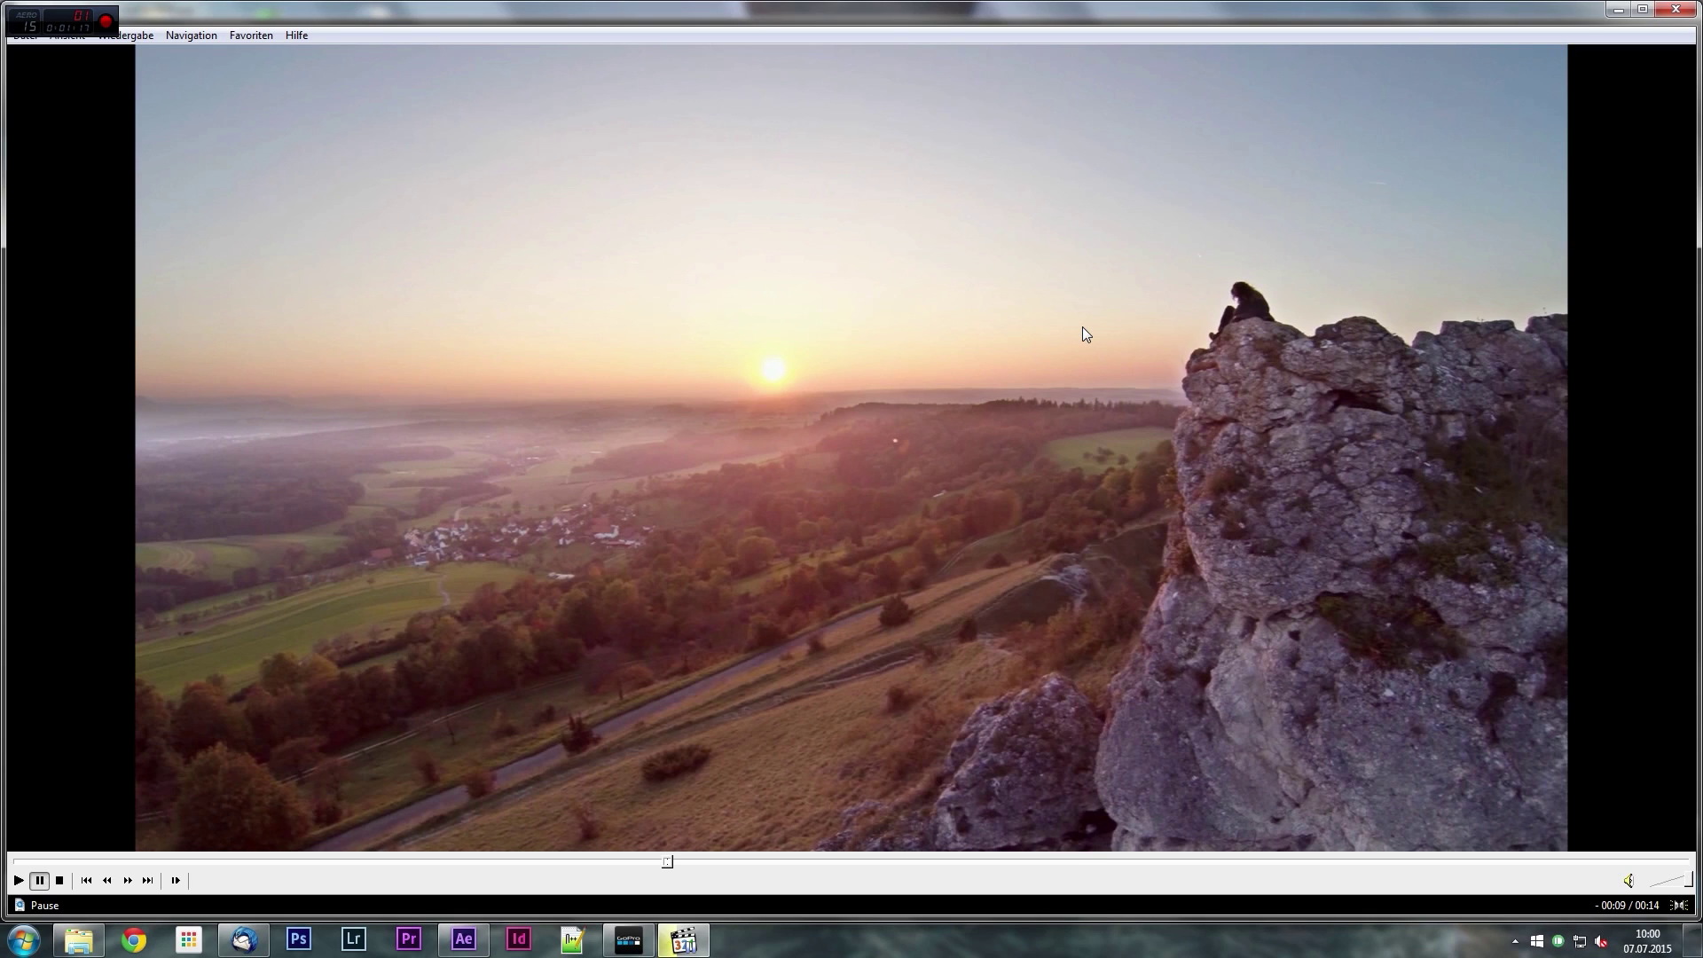
mouse_move(628, 940)
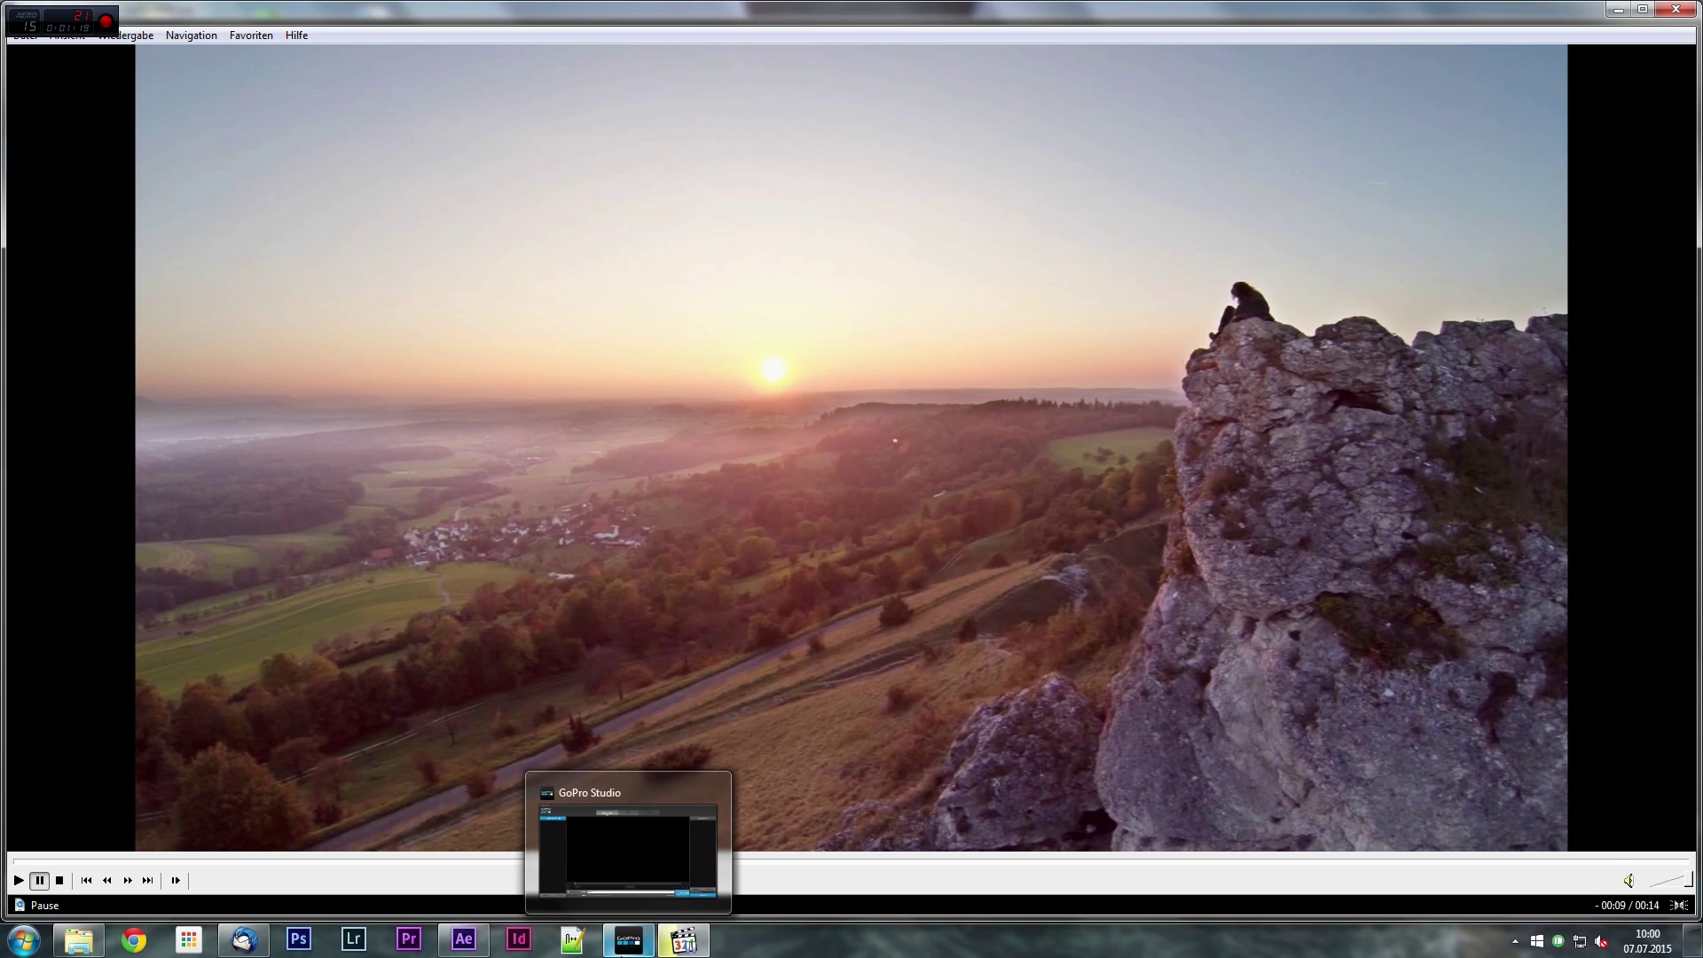
mouse_move(463, 939)
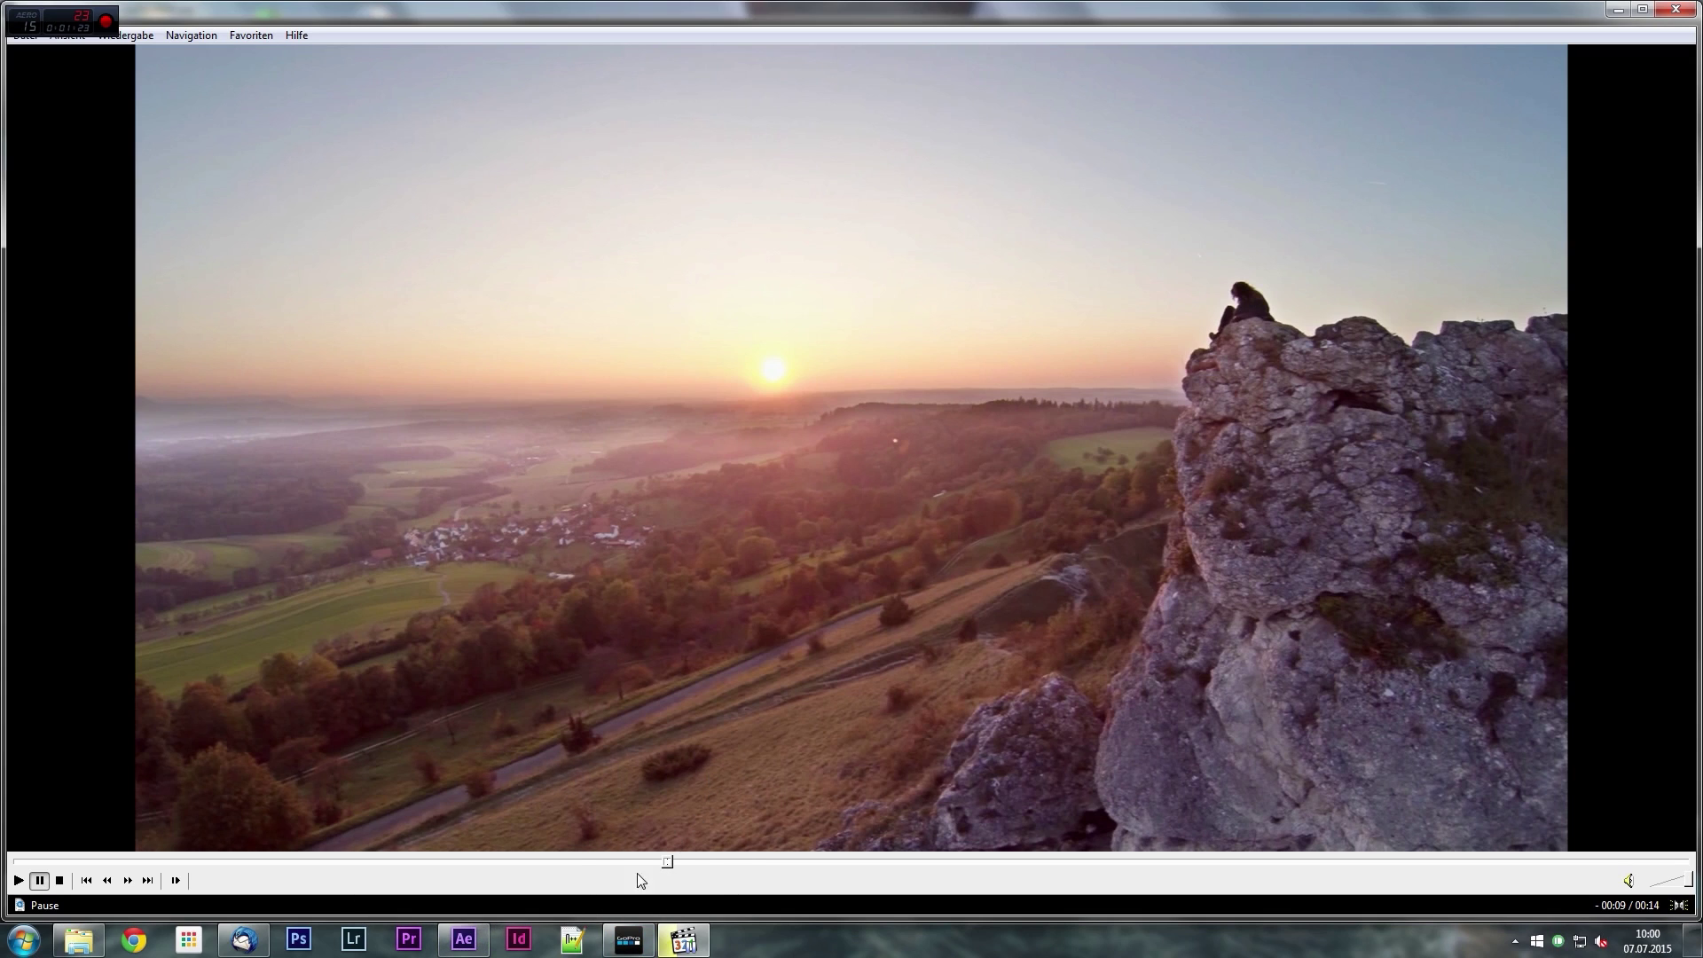
Import the HDR_Test clip into GoPro Studio's file list.
left_click(623, 942)
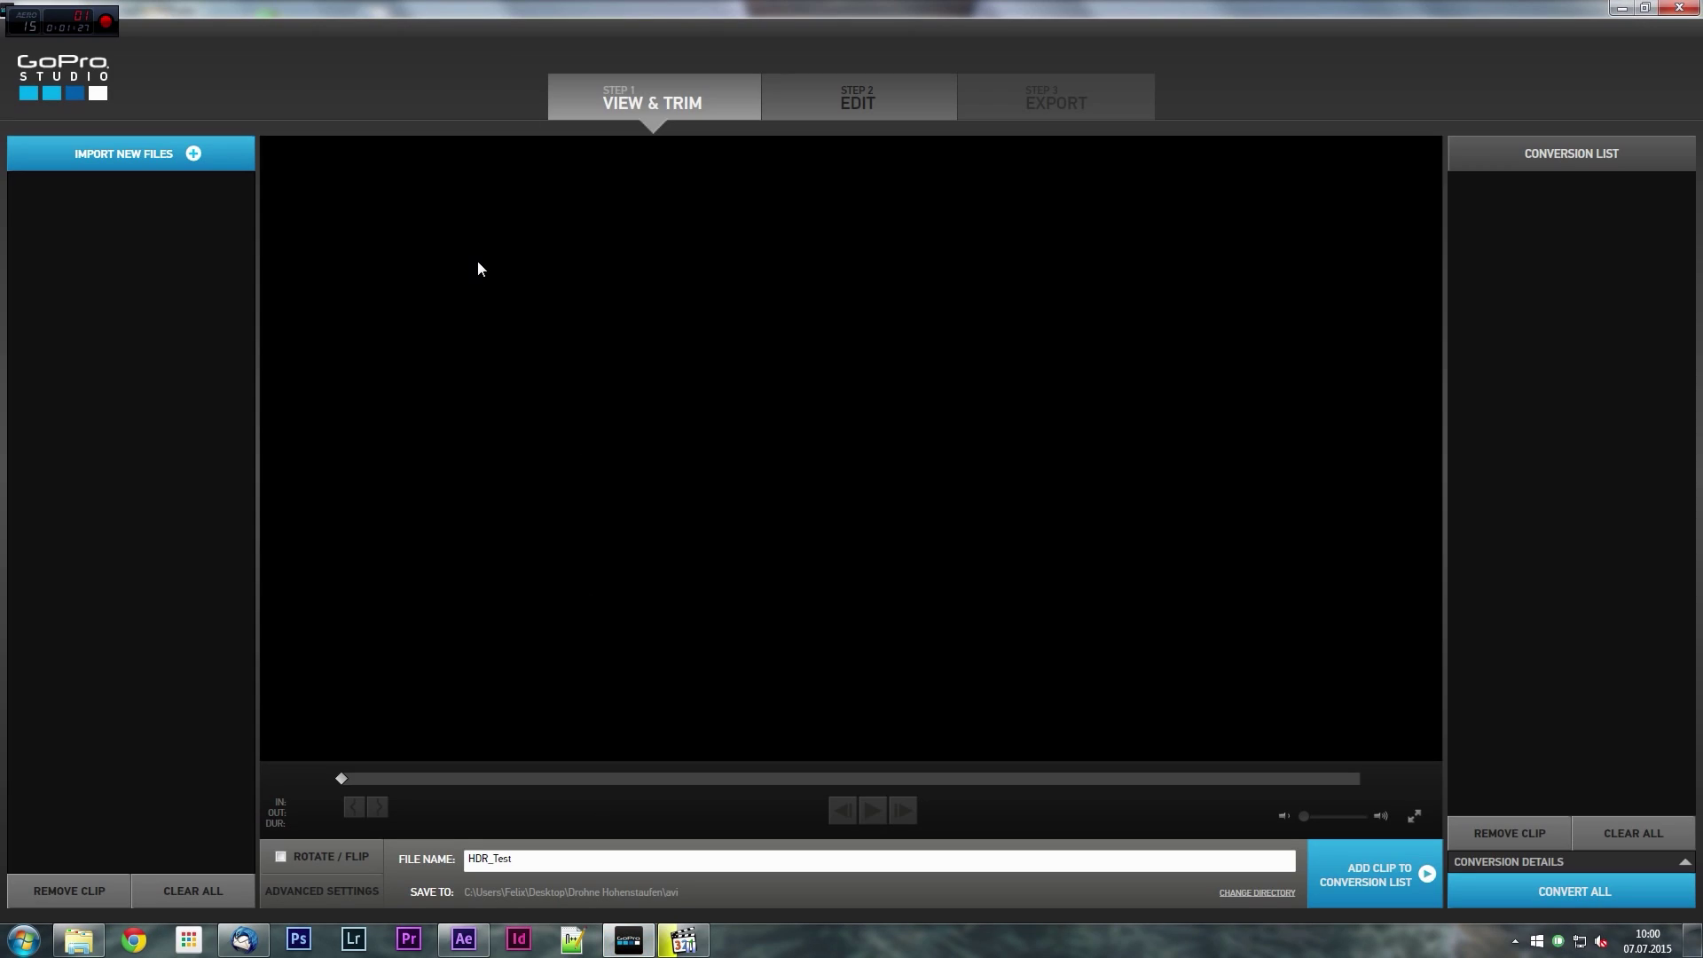
left_click(188, 165)
left_click(199, 137)
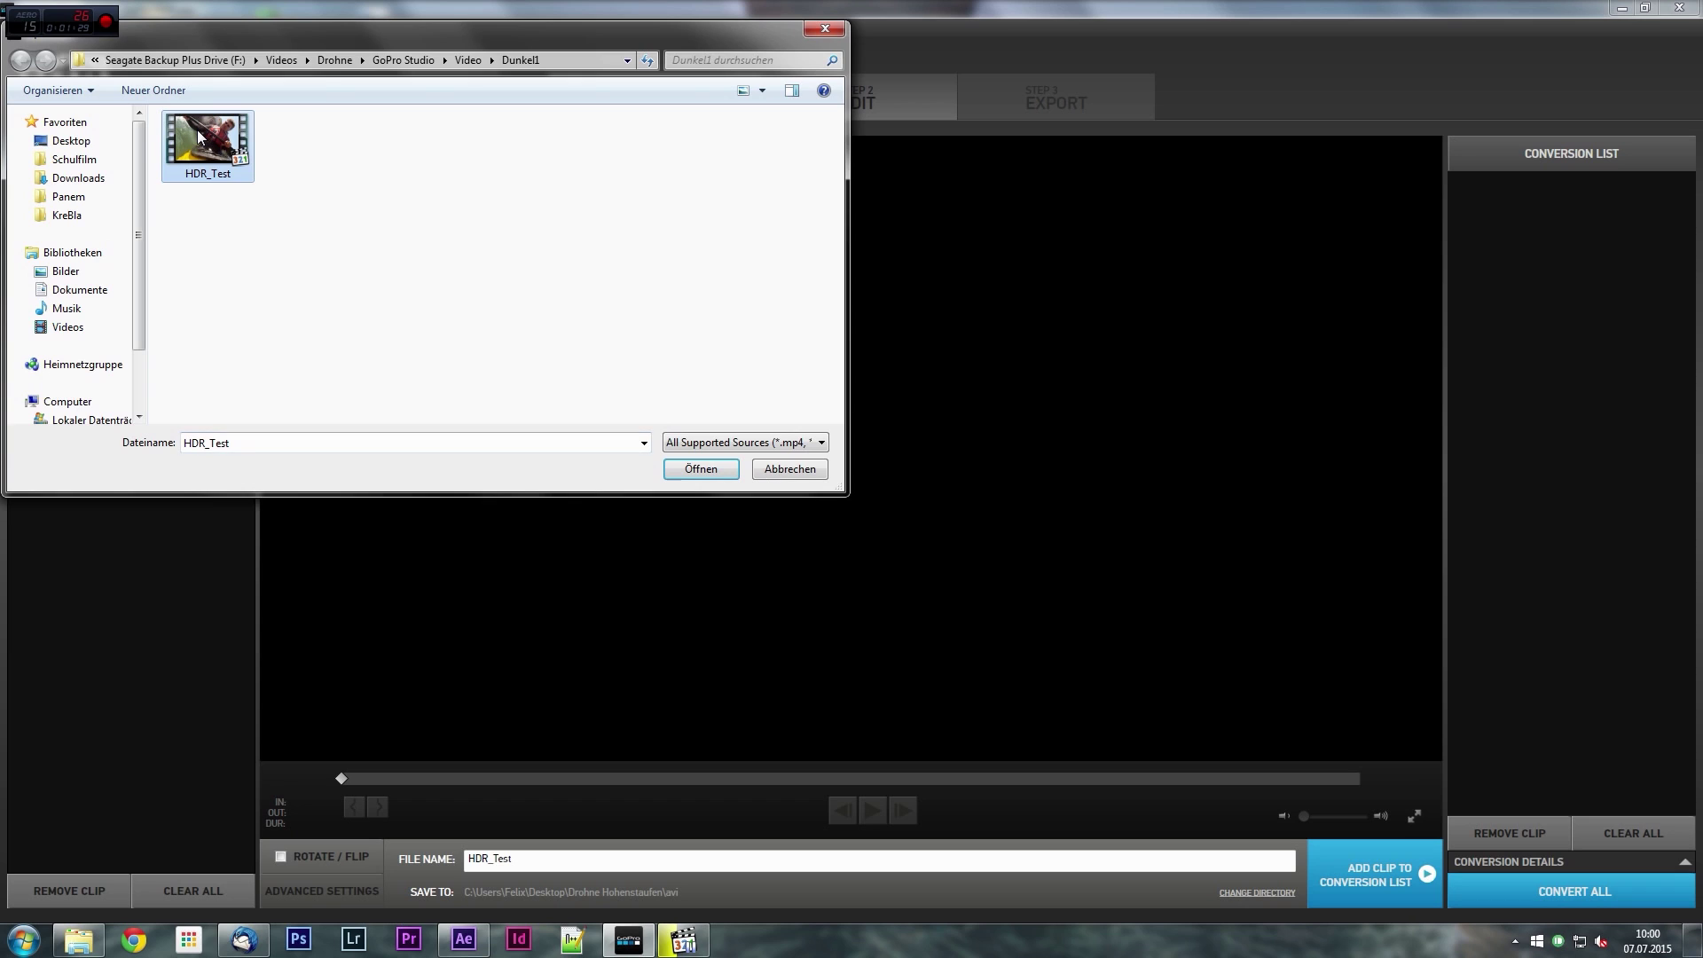
double_click(199, 136)
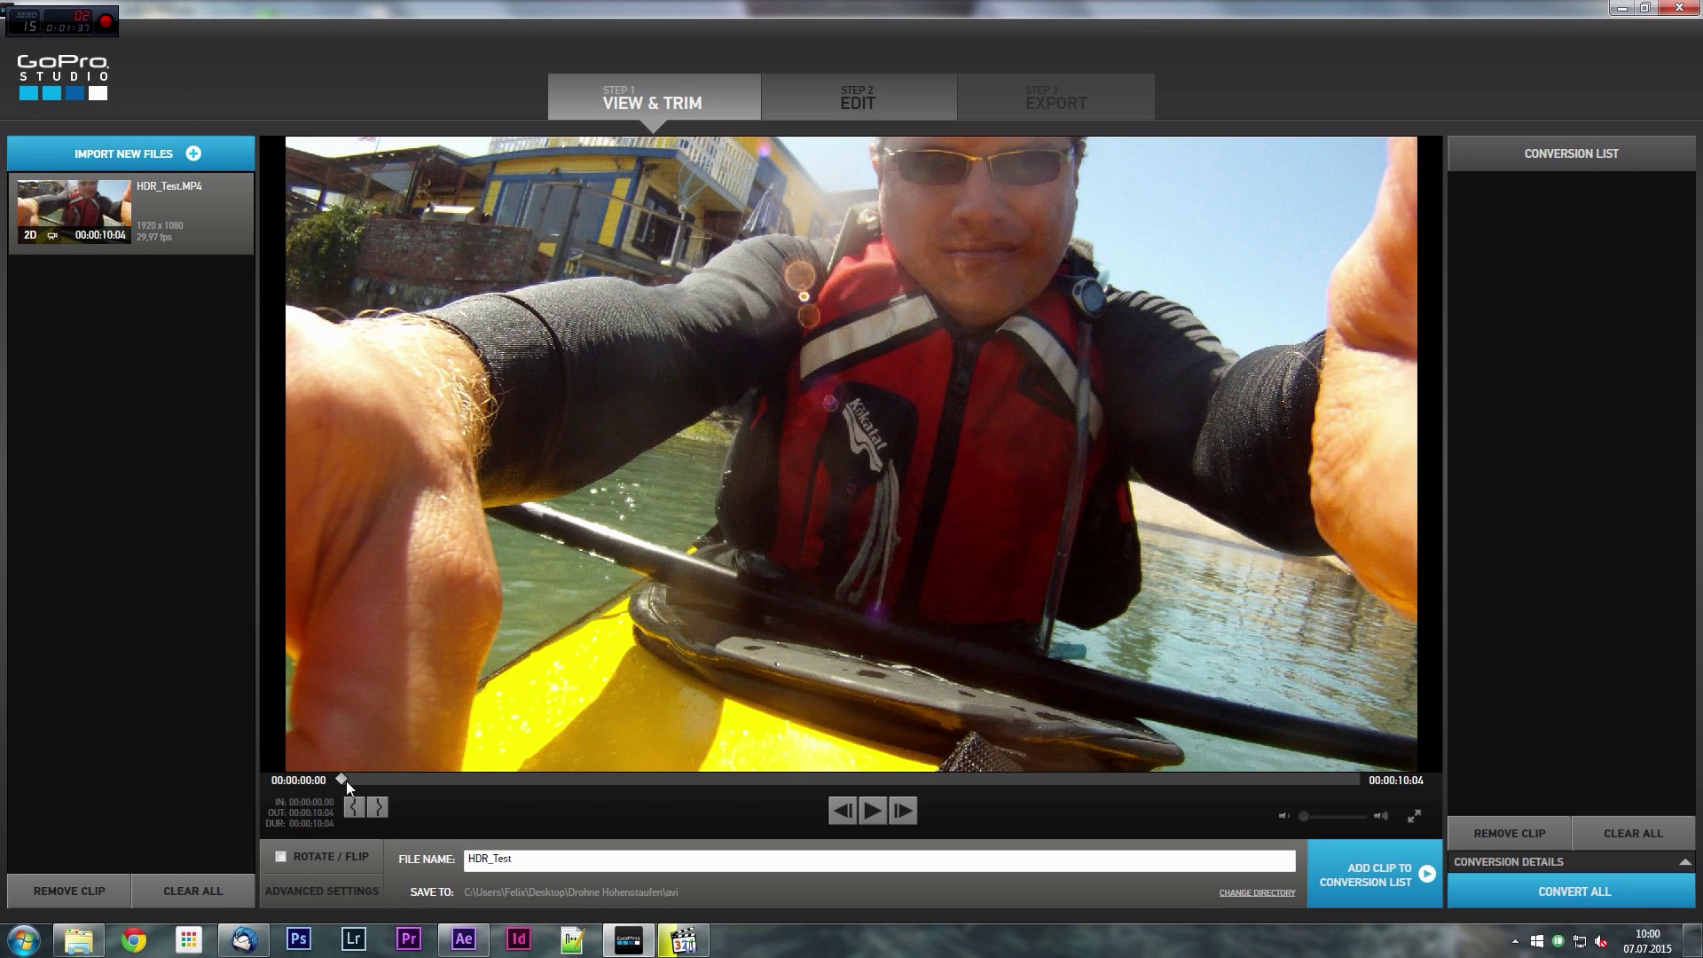
Trim HDR_Test to run from 00:00:01:06 to 00:00:07:11.
left_click_drag(343, 780, 466, 776)
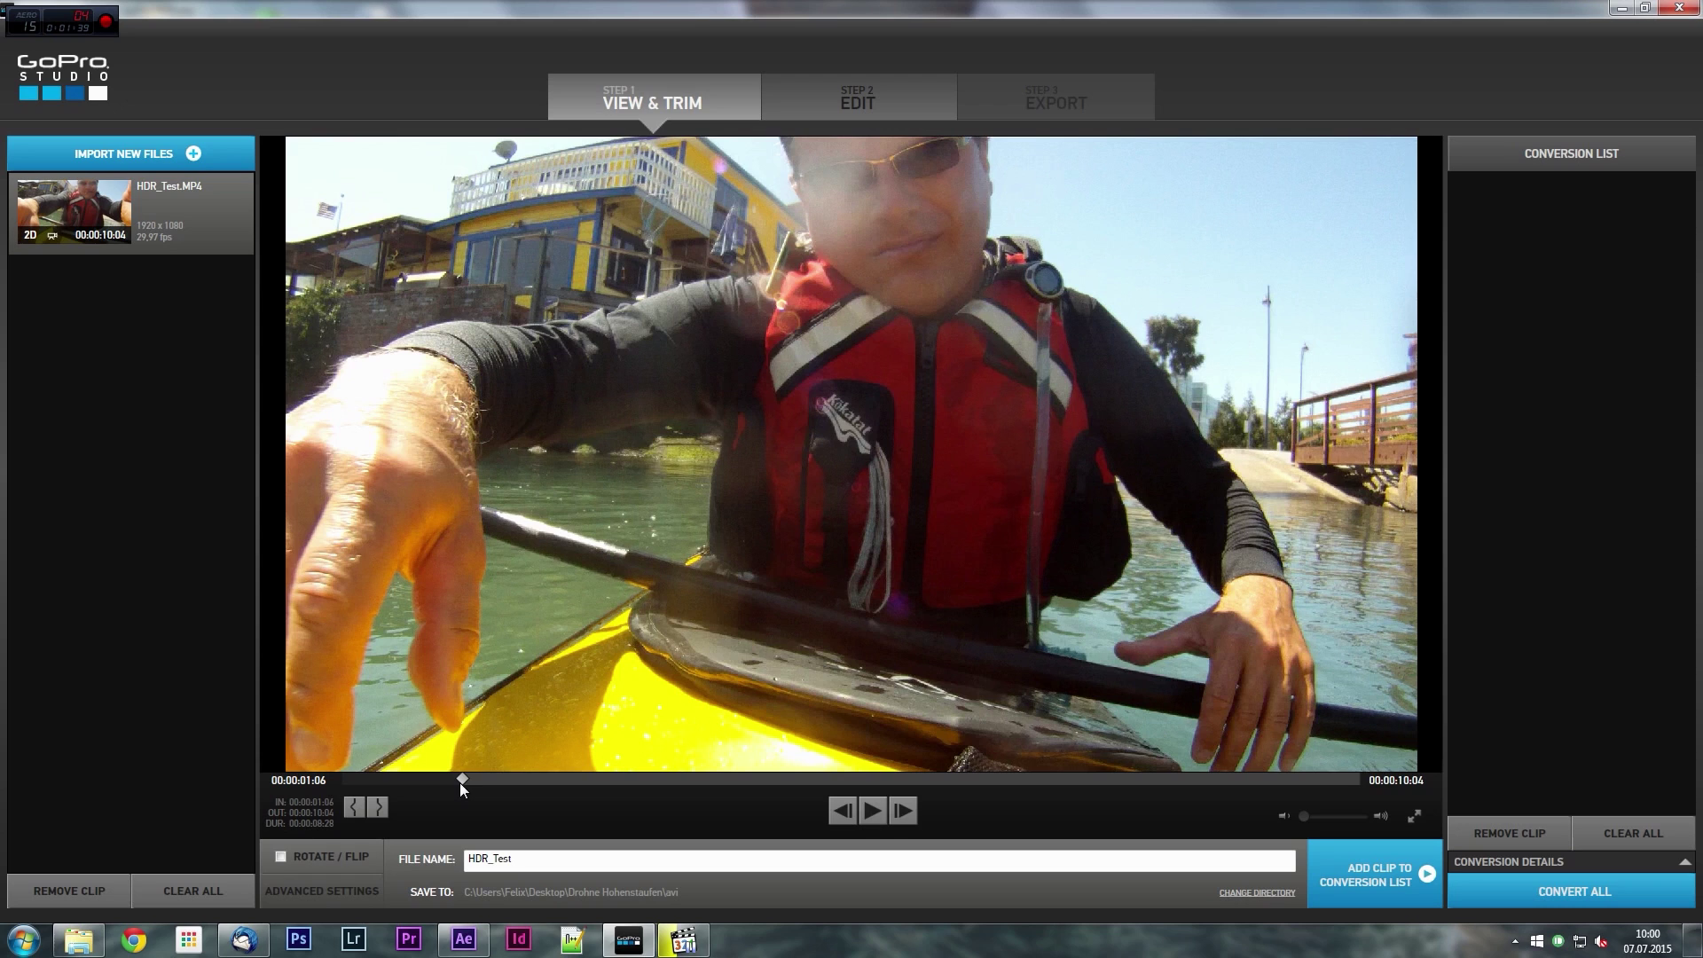
left_click(1085, 779)
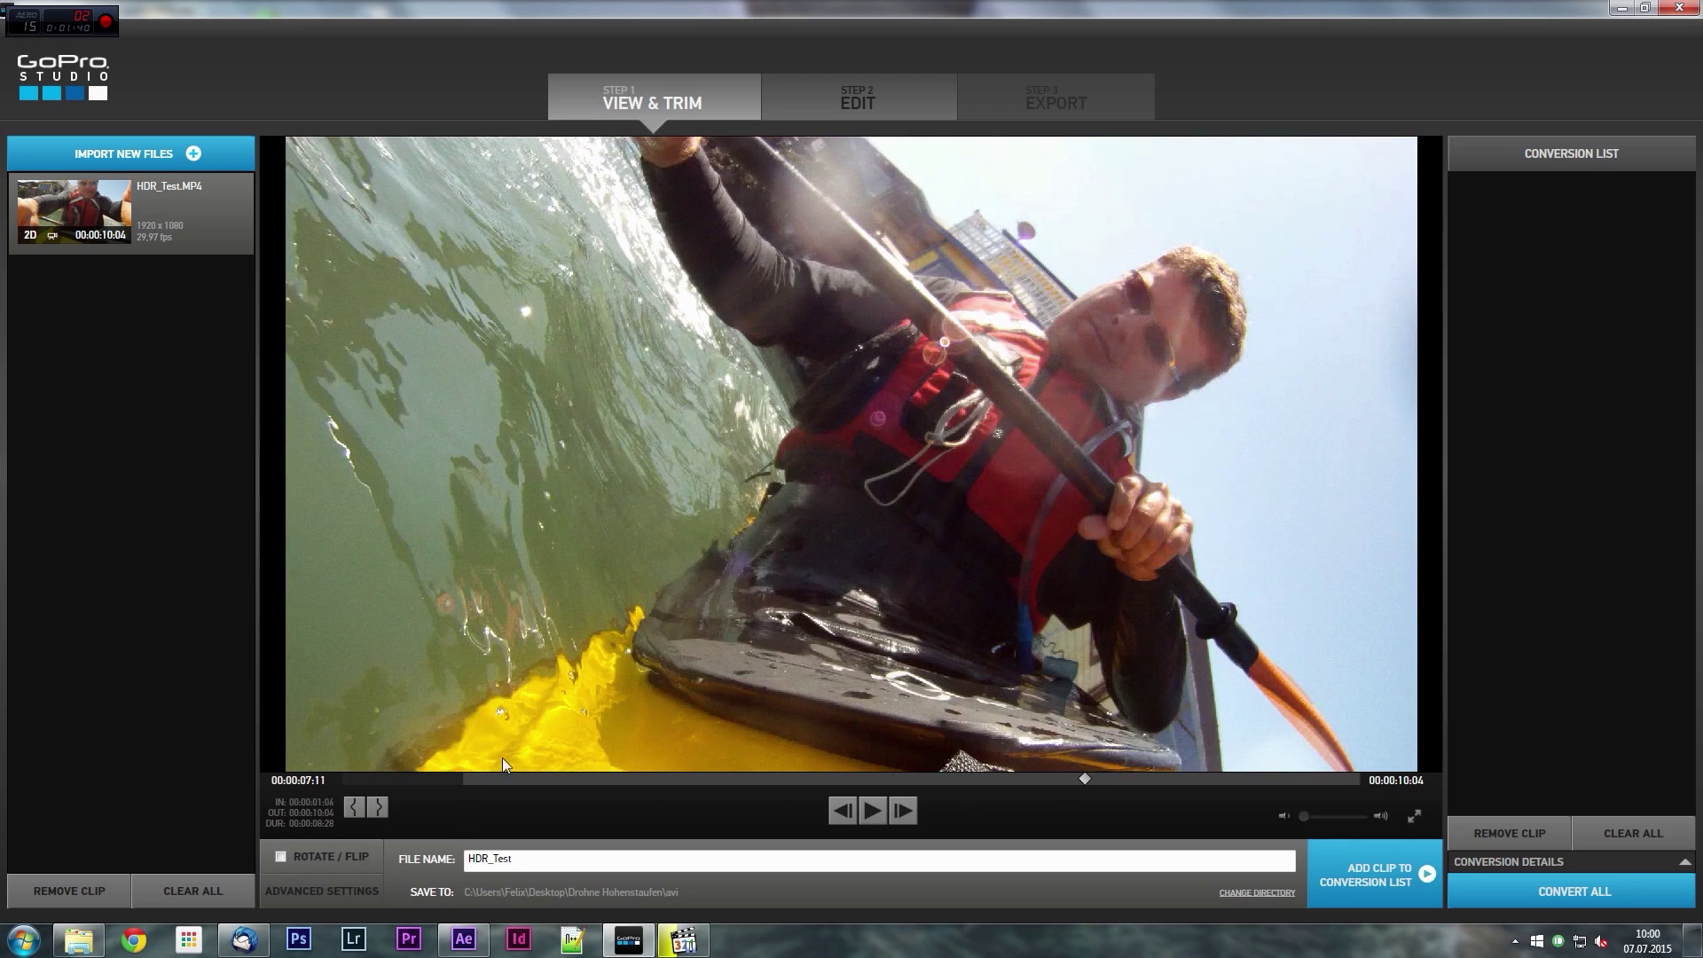
left_click(377, 807)
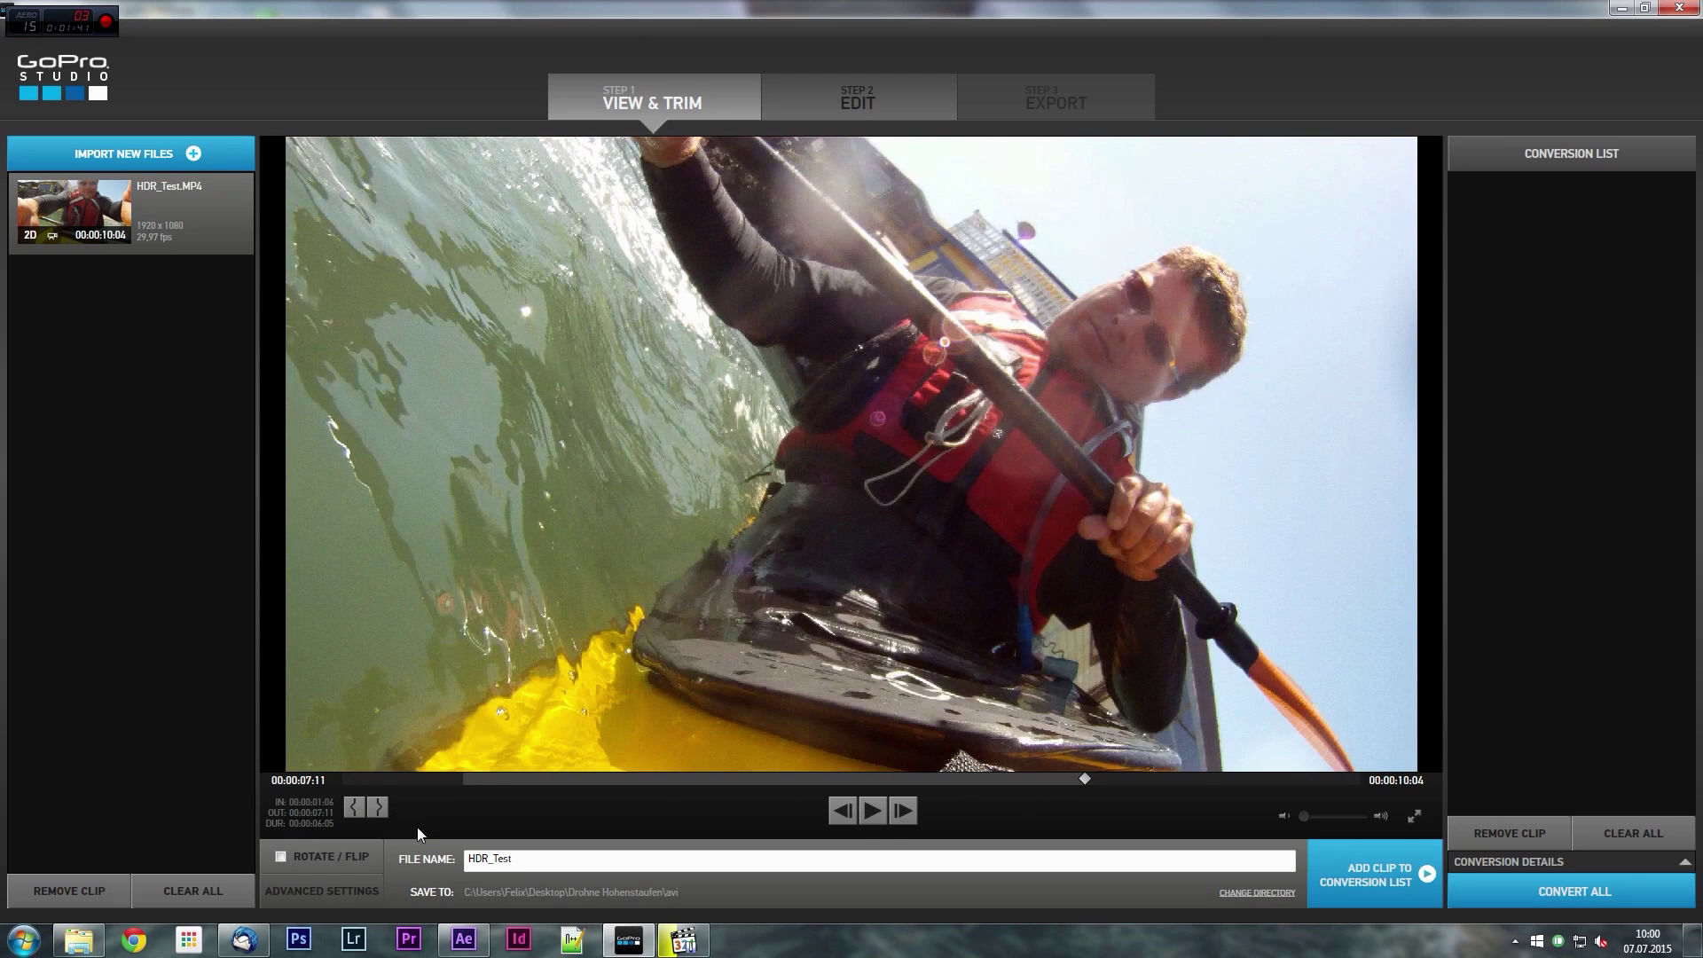
Keep source size and 29.97 fps frame rate, AVI at High quality, with Remove Fisheye off.
left_click(339, 891)
left_click(941, 371)
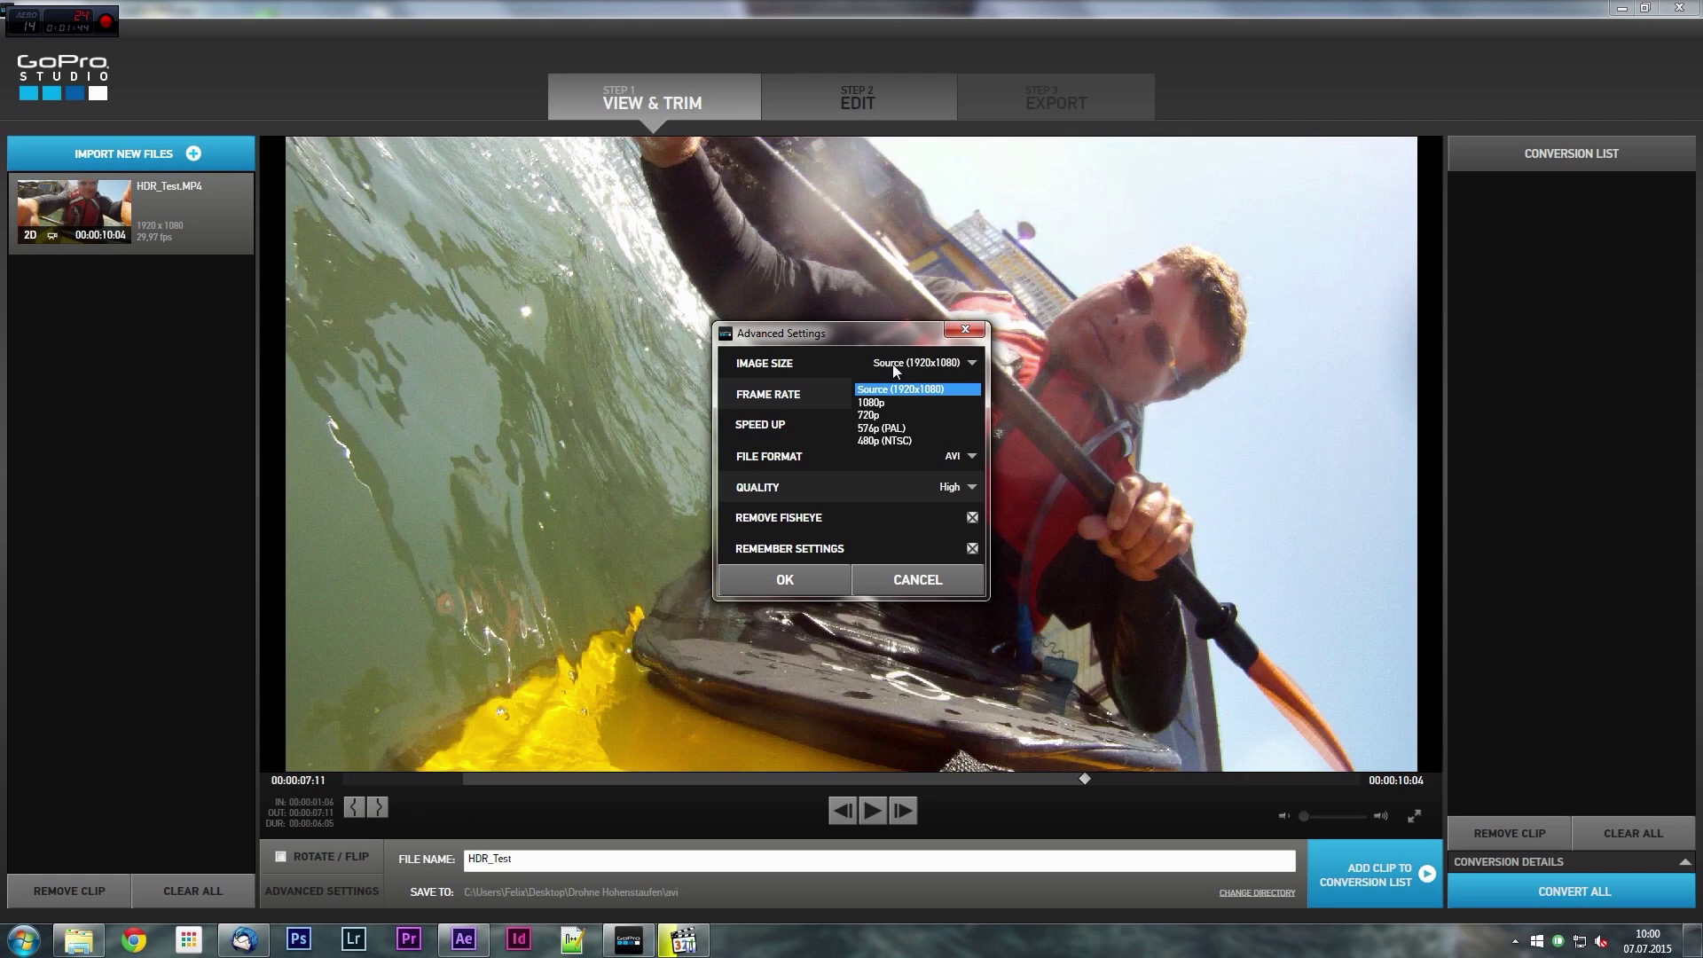
left_click(878, 389)
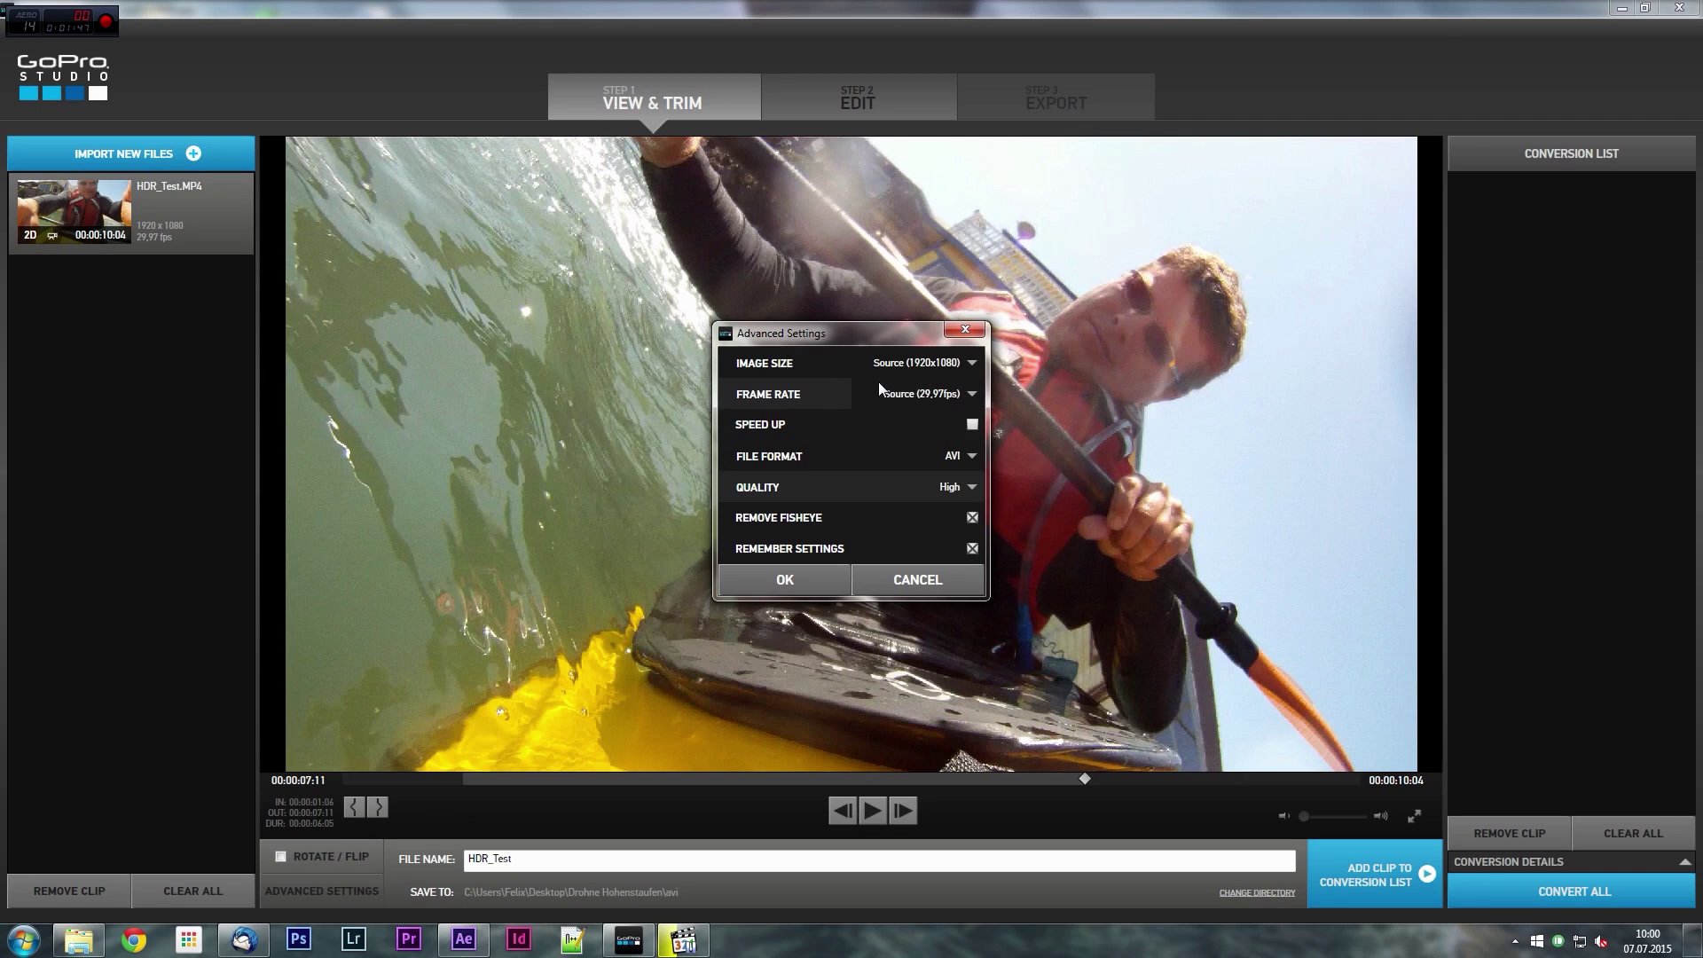
left_click(913, 394)
left_click(884, 416)
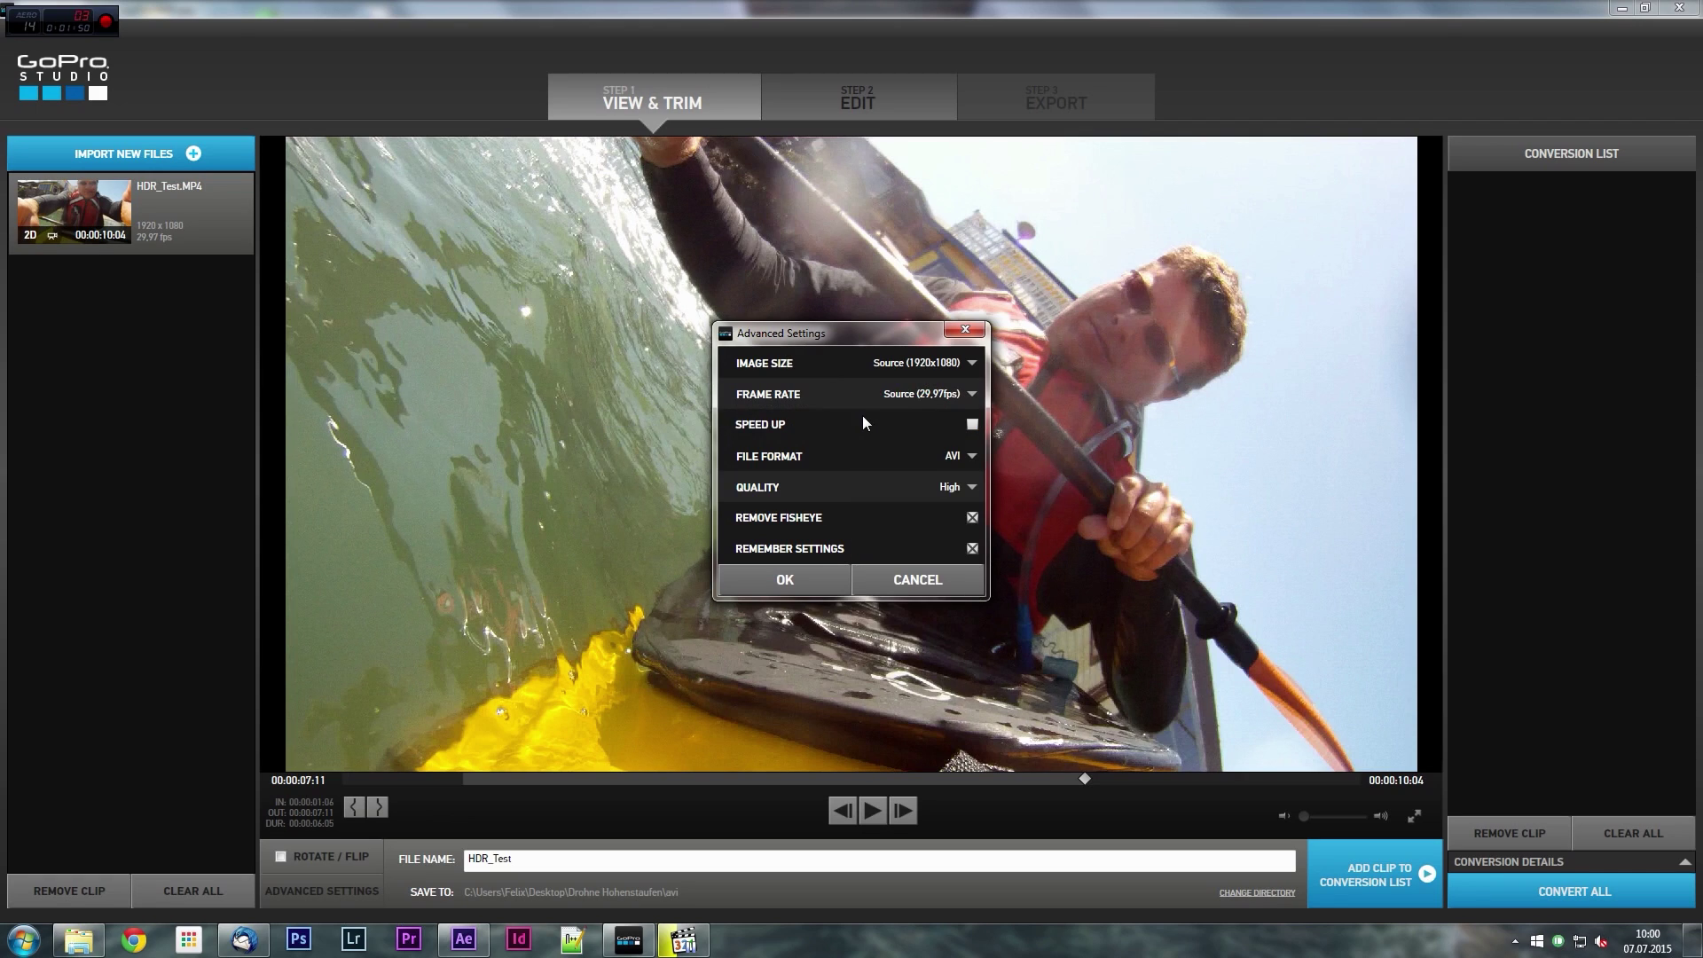
left_click(974, 458)
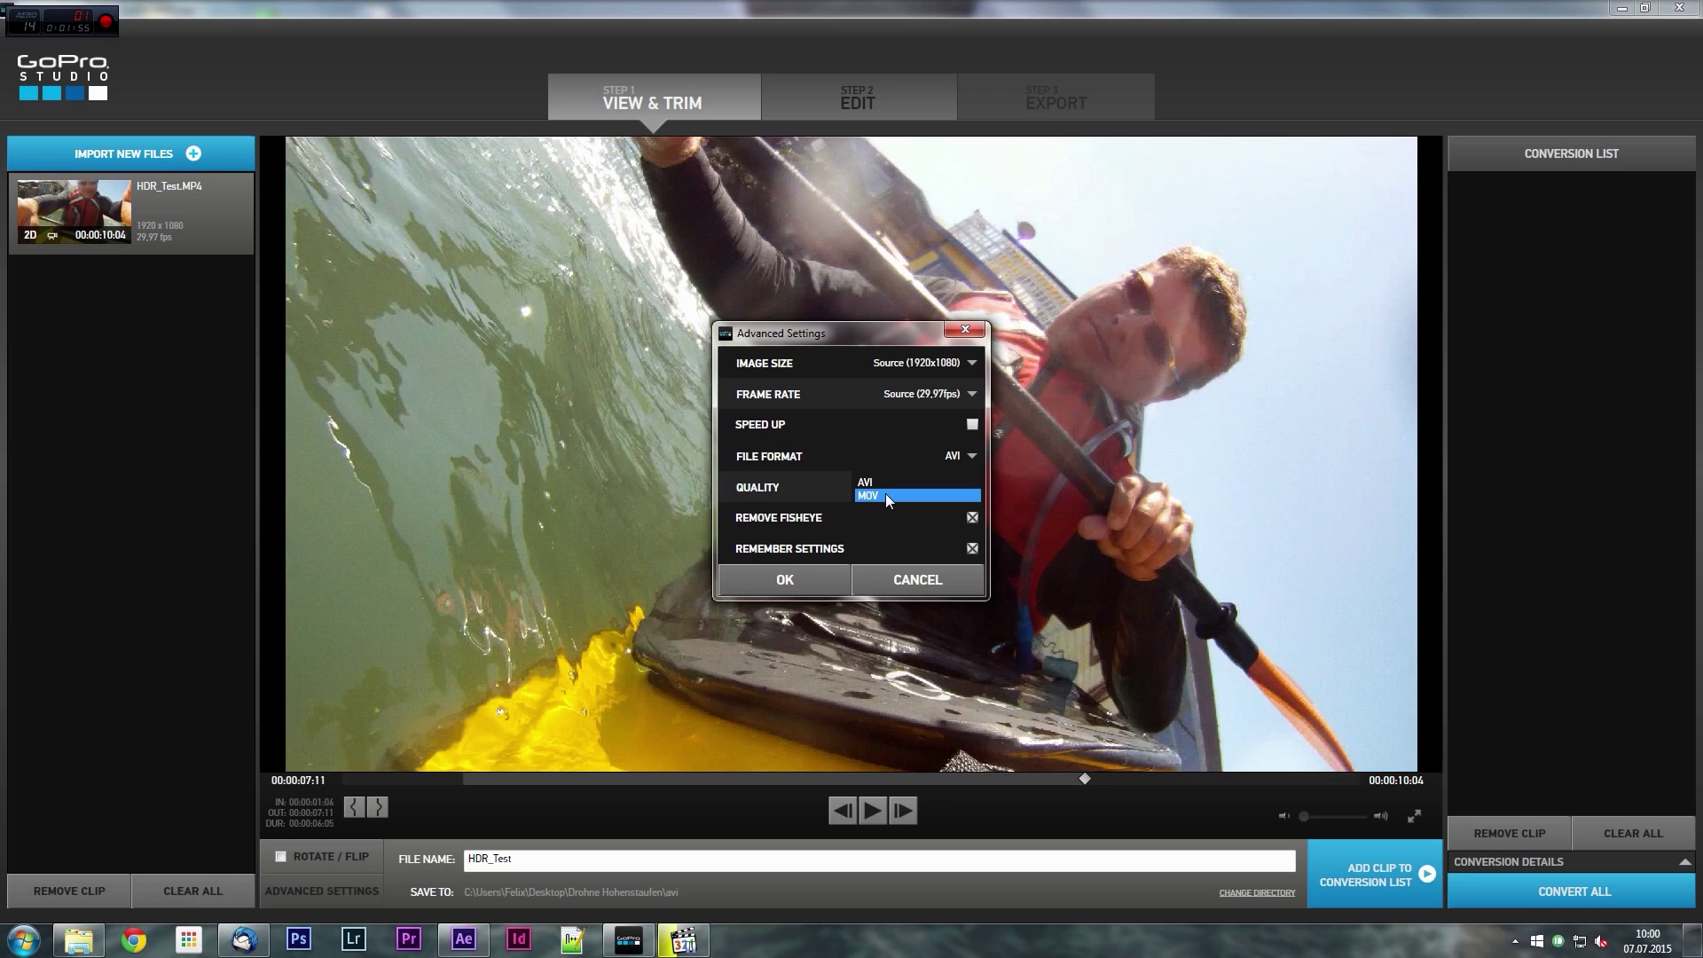
left_click(964, 457)
left_click(961, 487)
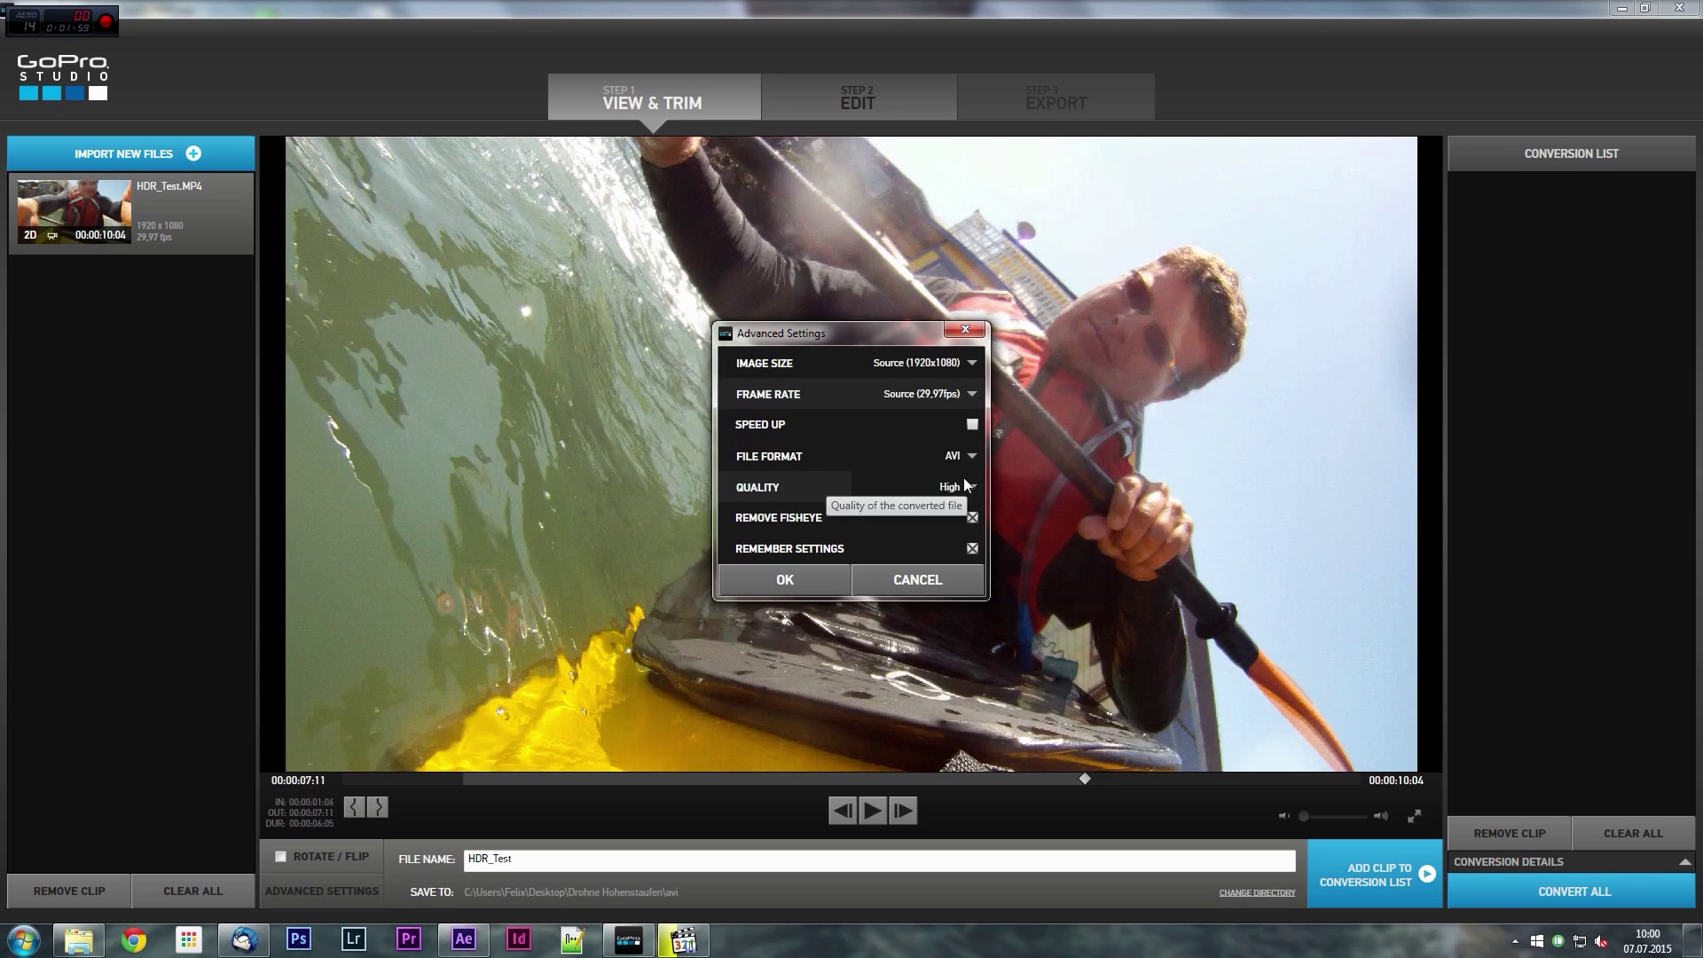
left_click(958, 486)
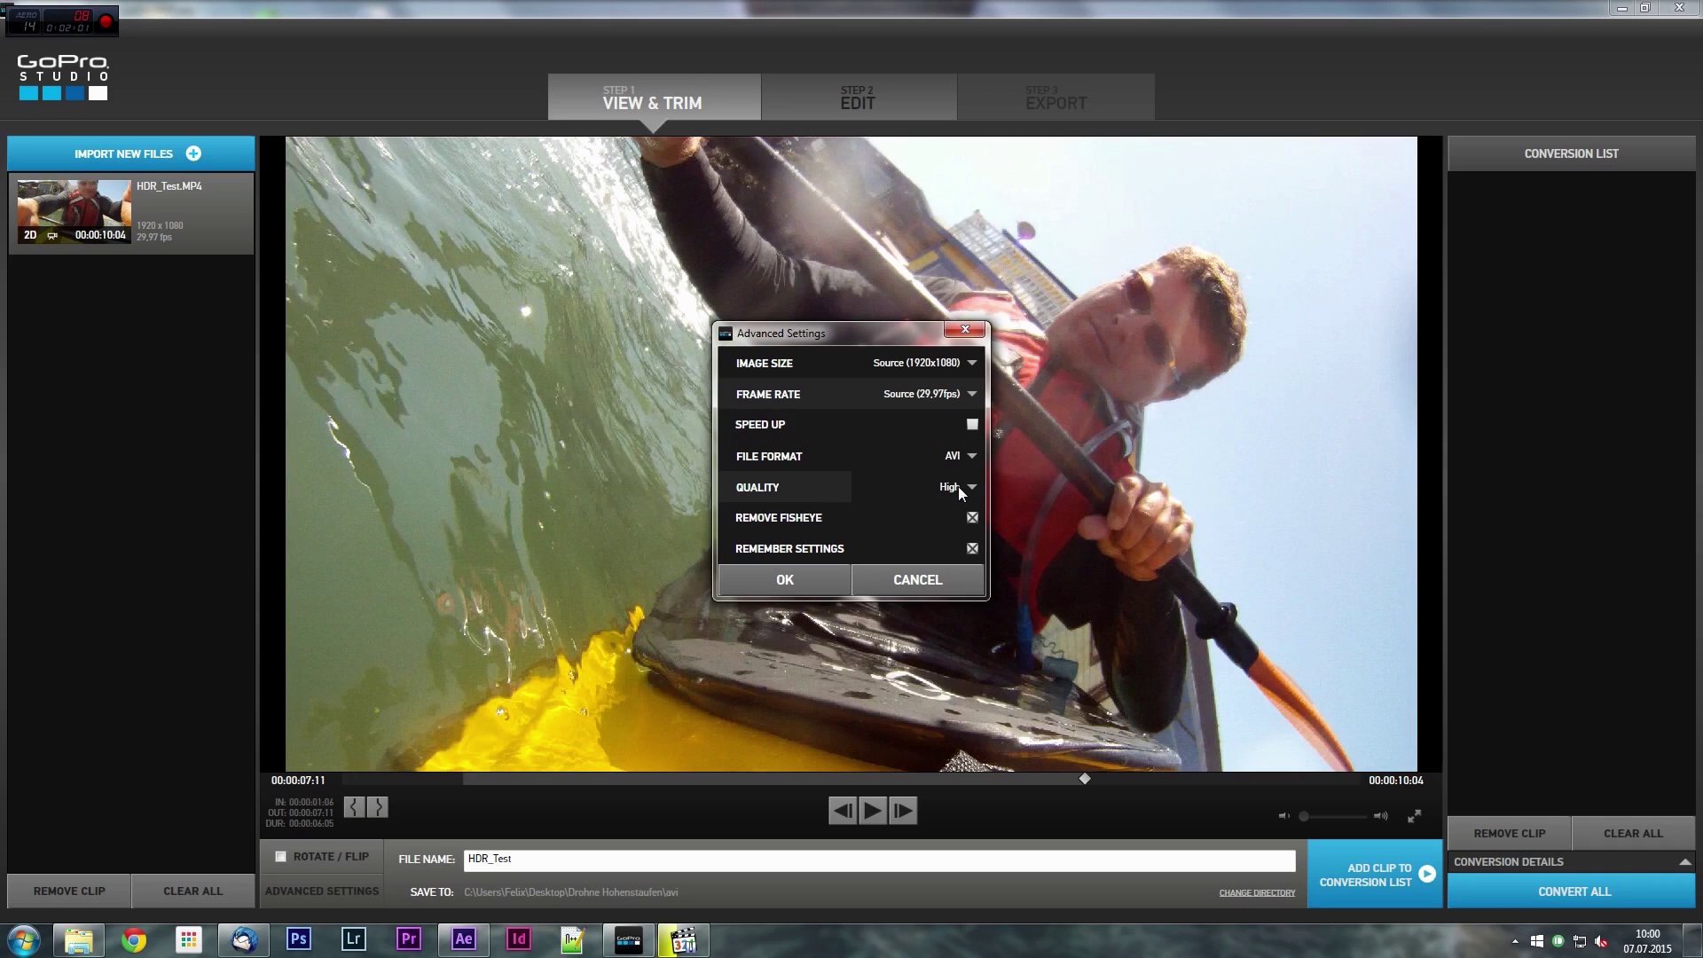
left_click(972, 518)
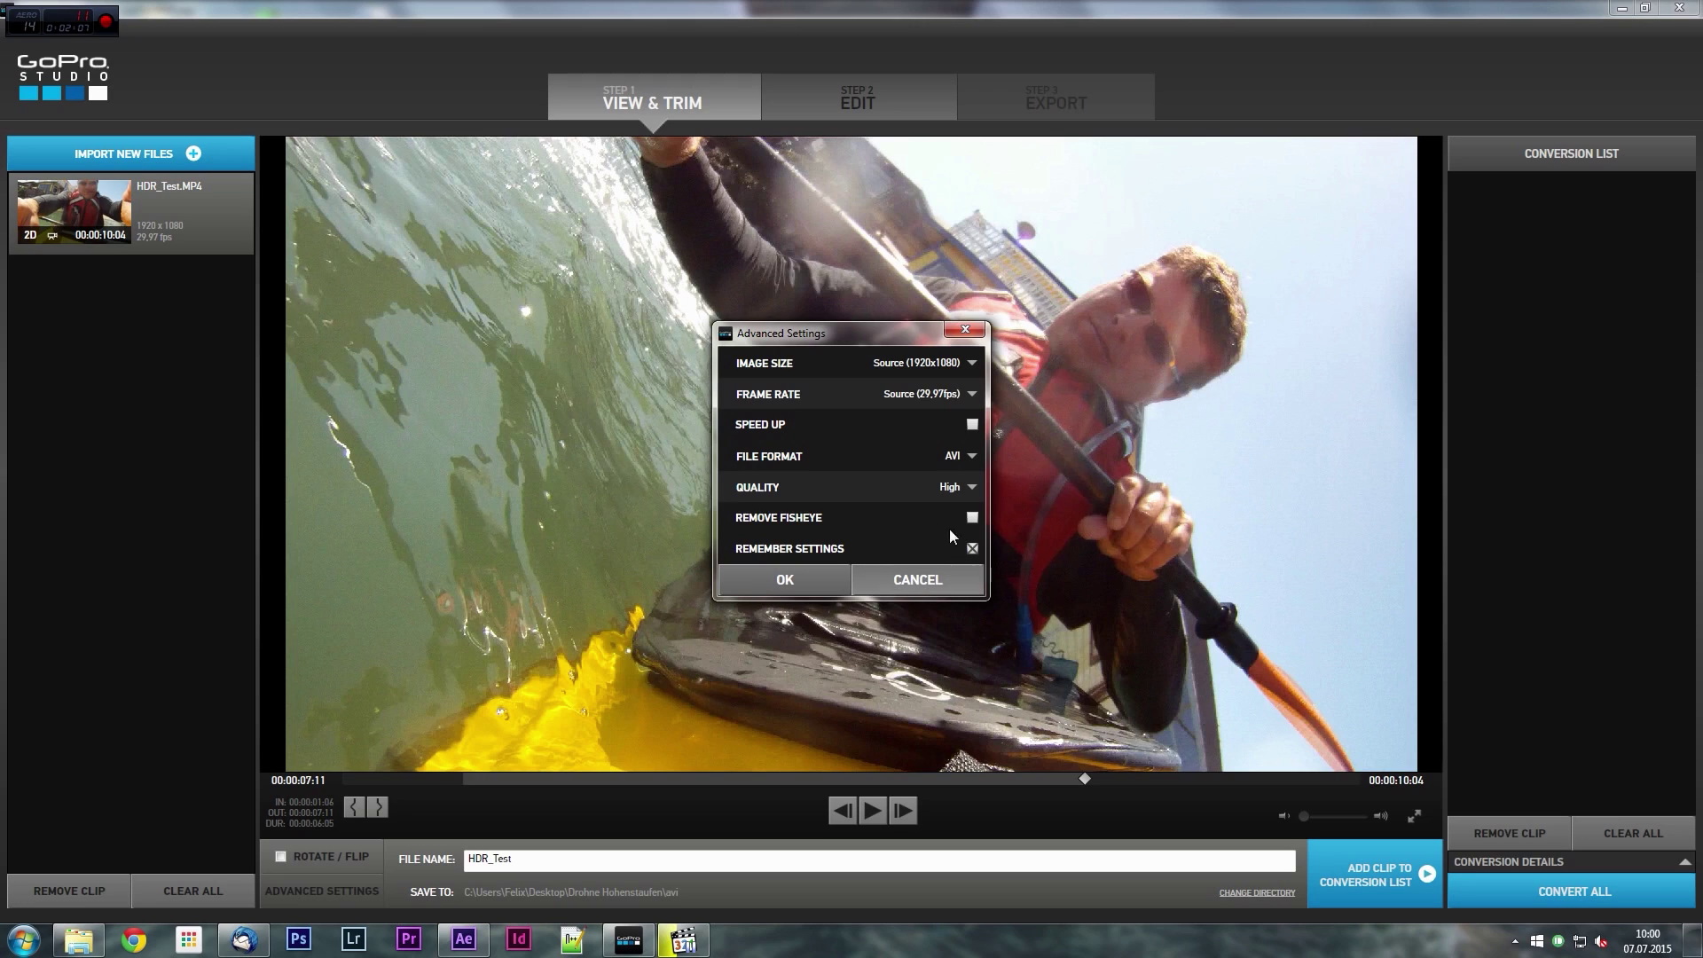
left_click(785, 580)
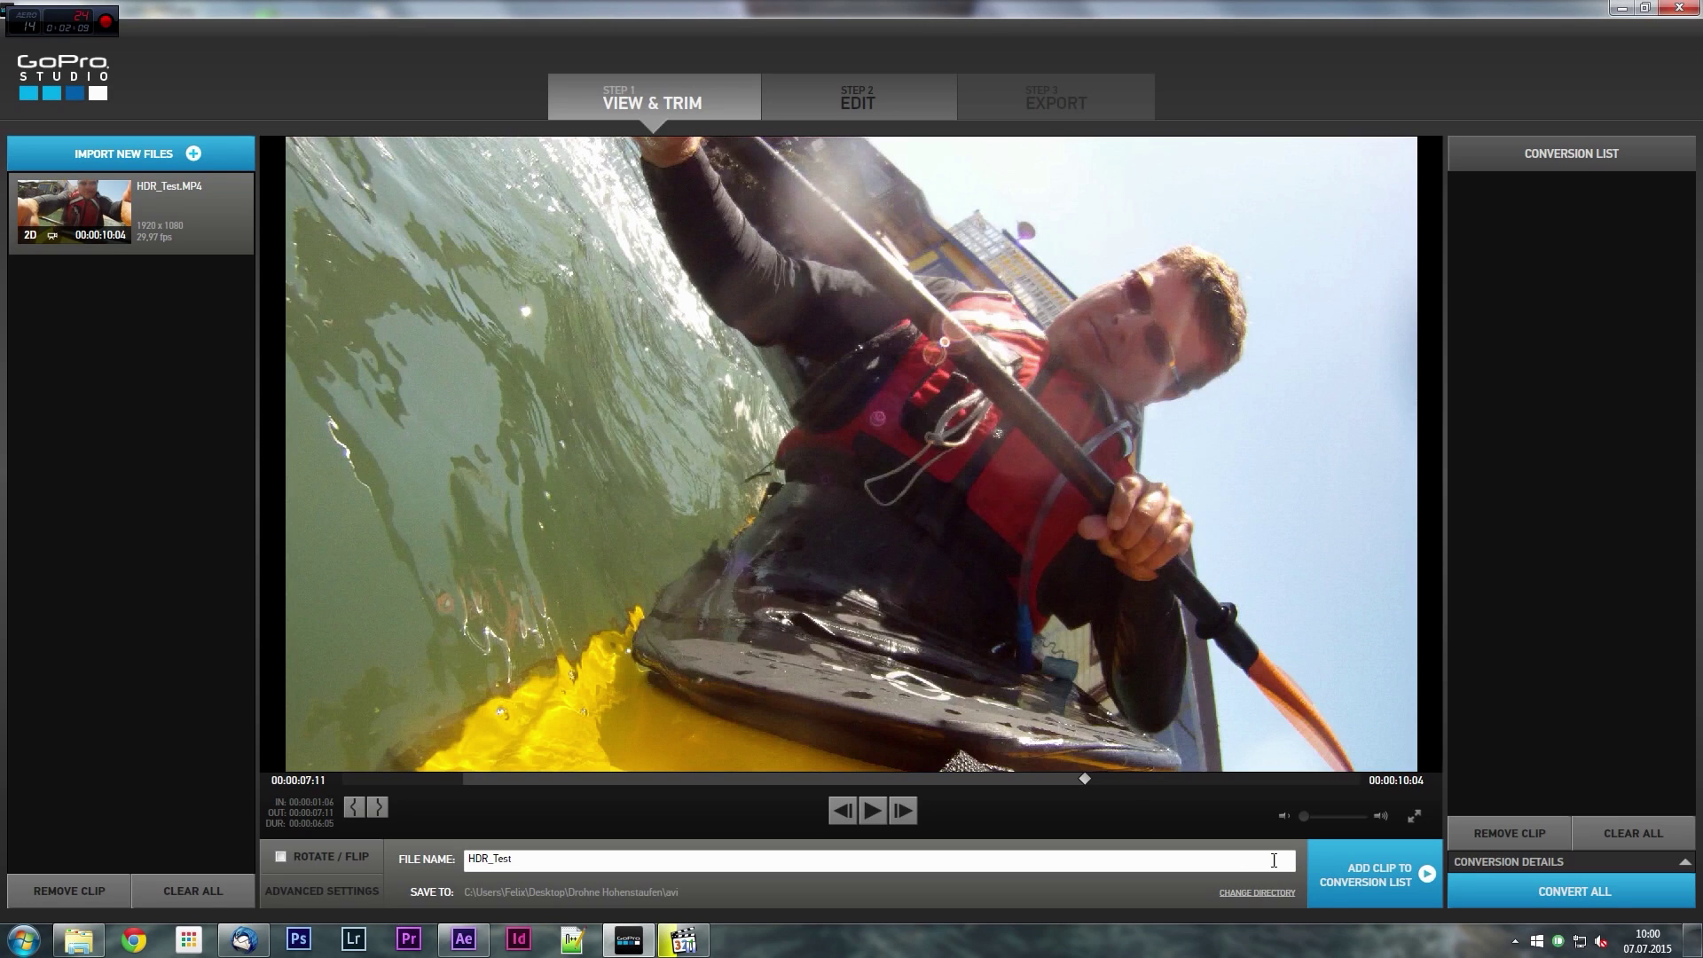
Add the trimmed HDR_Test clip to the conversion list and convert it to completion.
left_click(1411, 871)
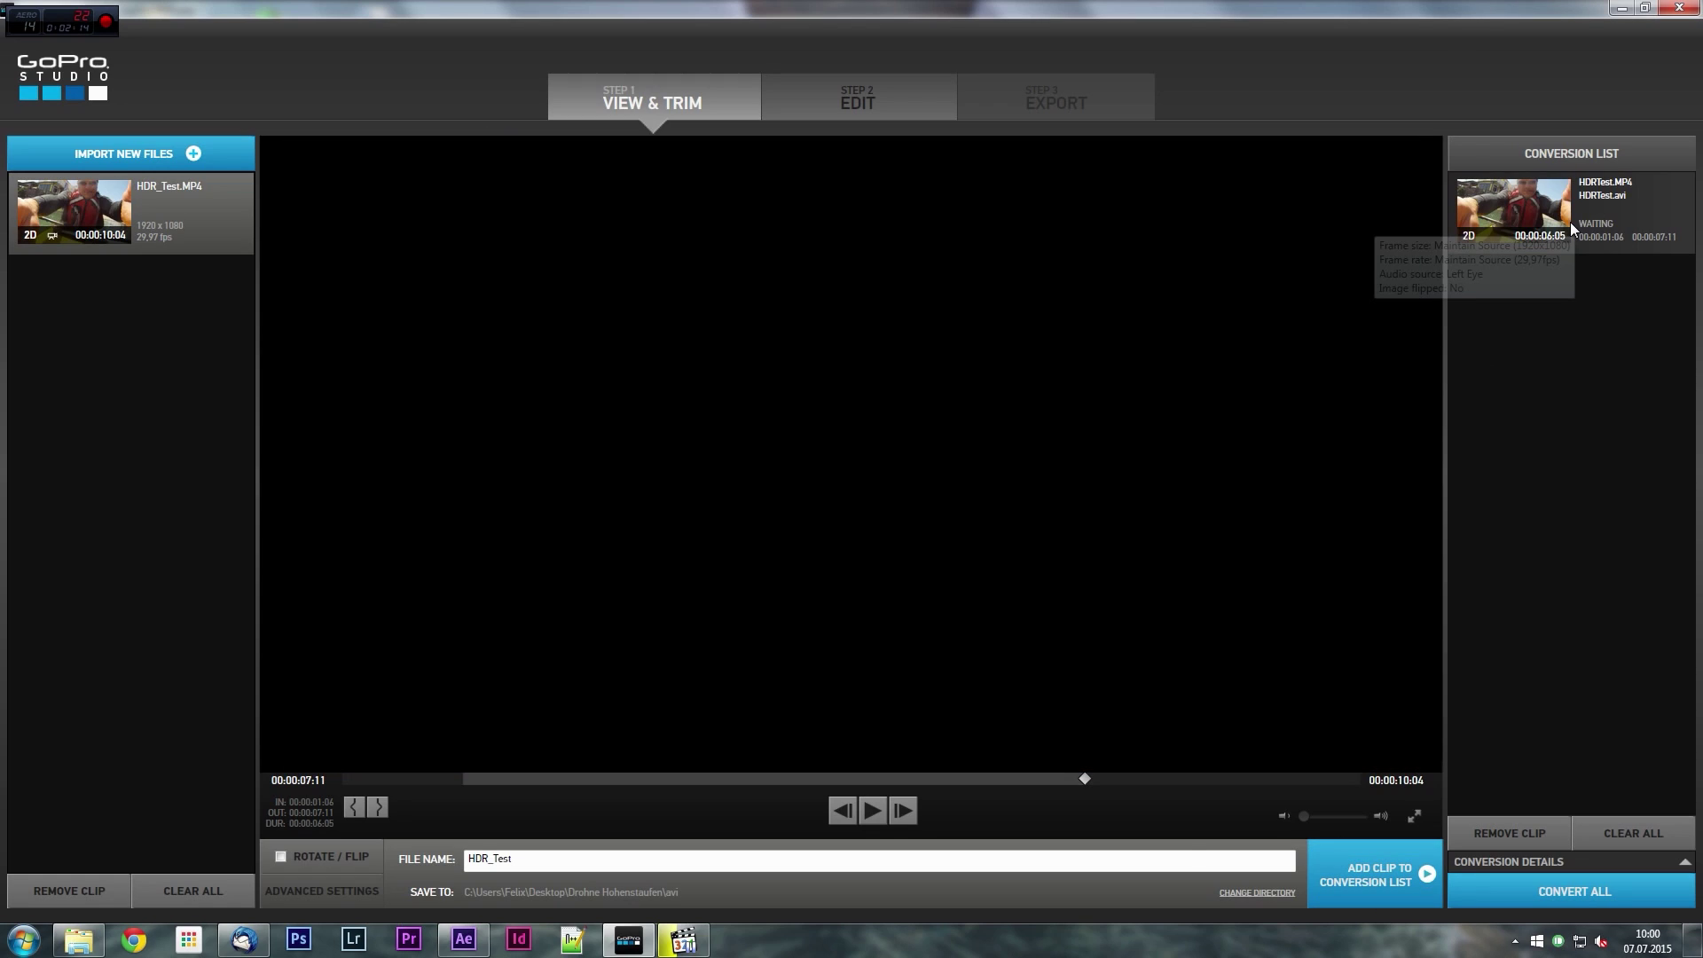
left_click(1572, 226)
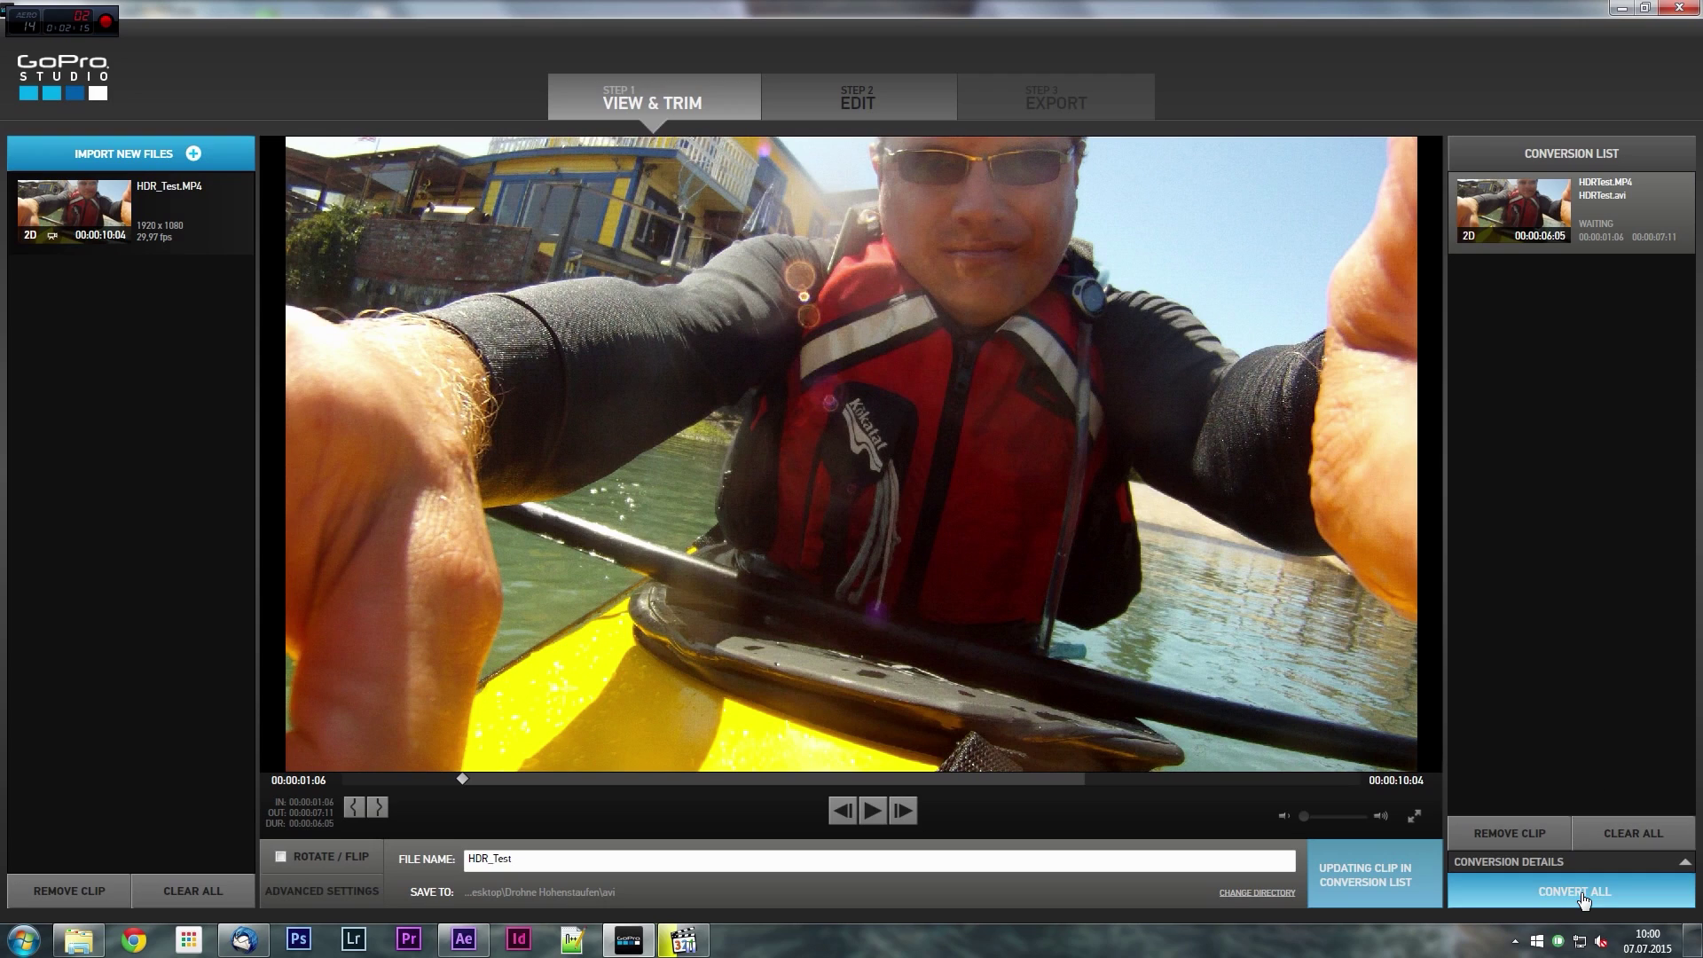
left_click(1611, 897)
Apply Protune to HDR_Test and raise its exposure to about 3.23 for a bright version.
left_click(1561, 893)
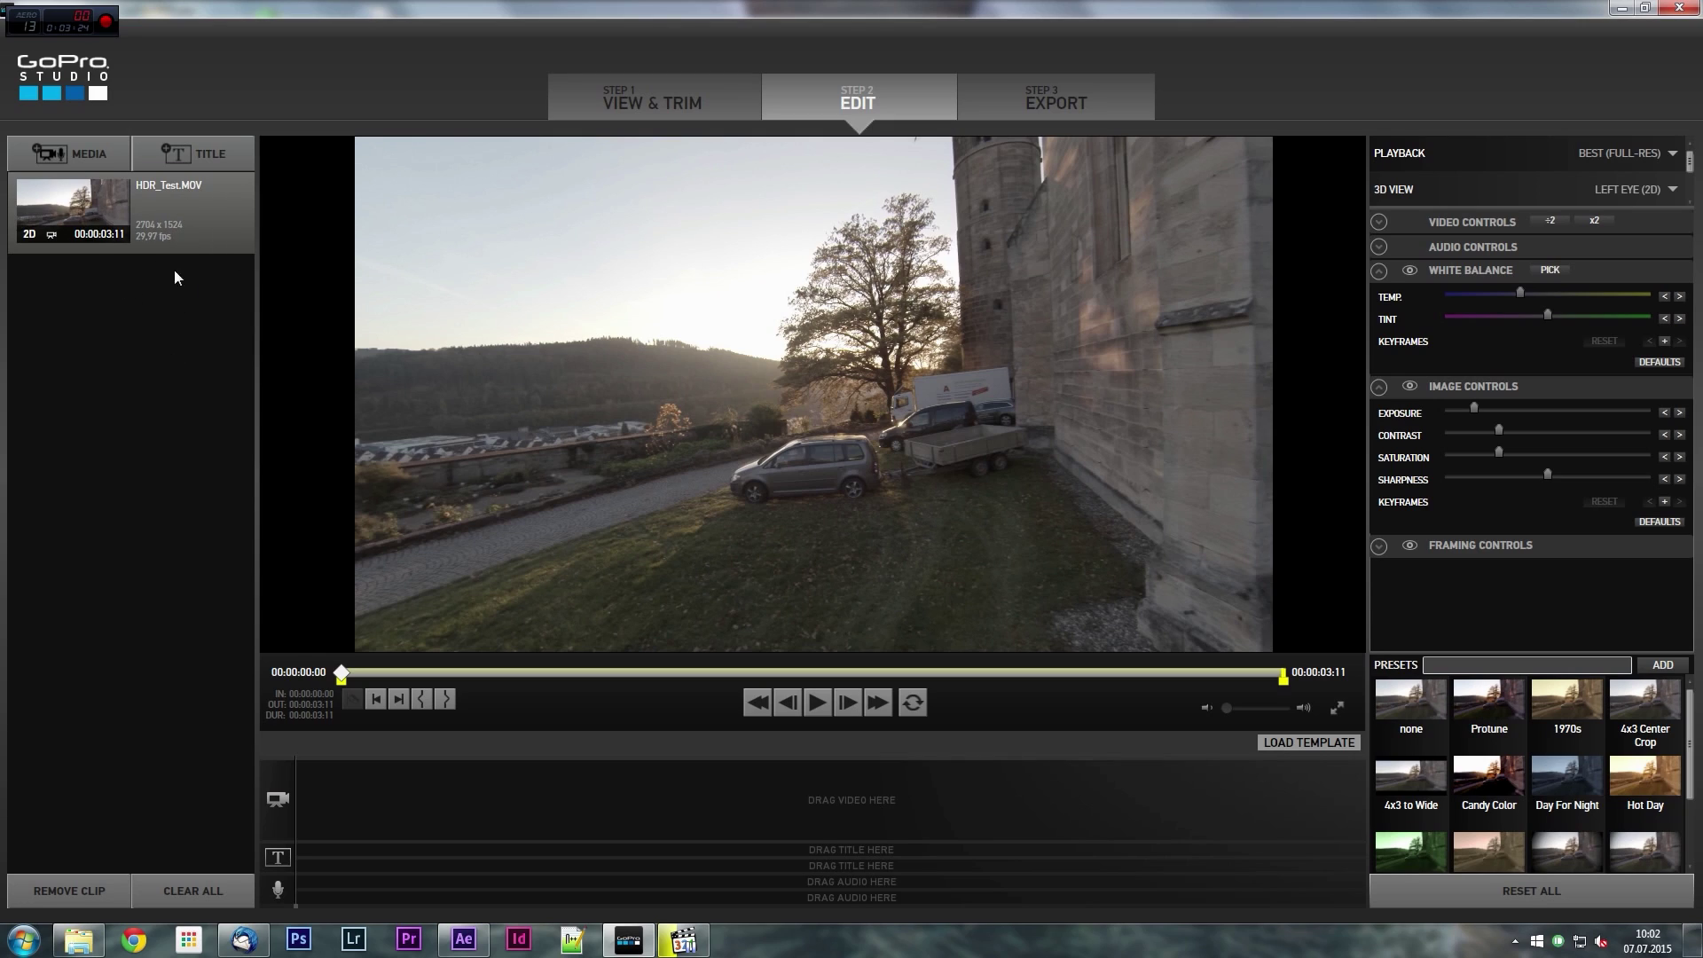
left_click(818, 705)
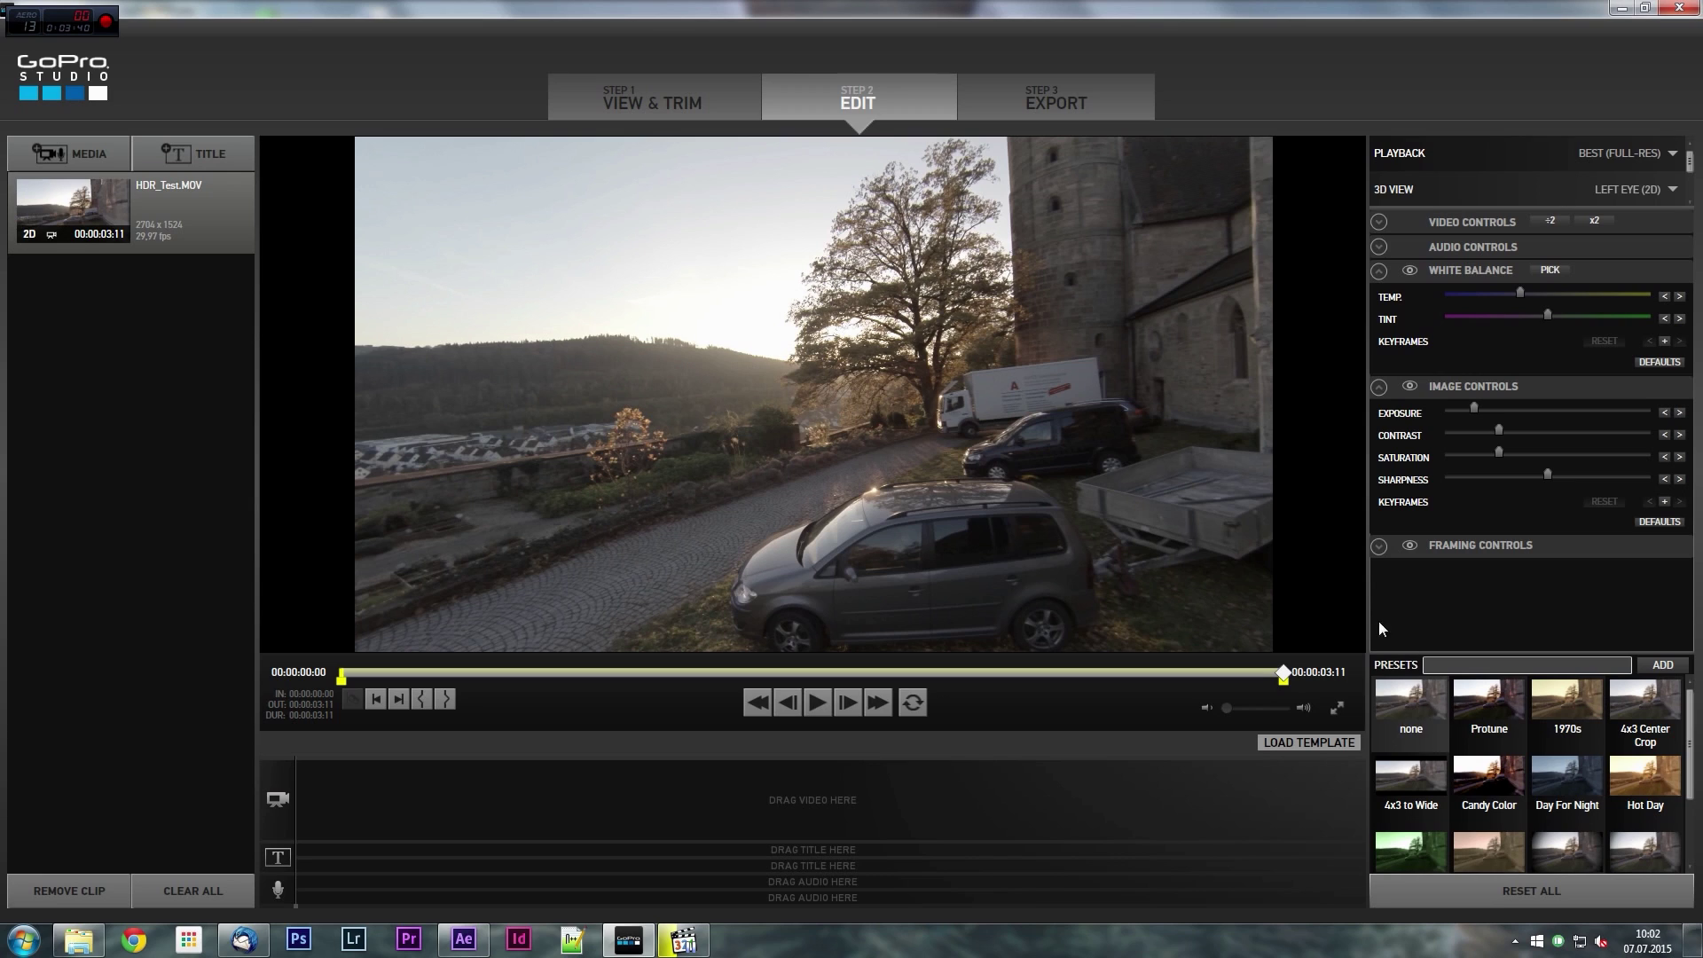
left_click(1493, 719)
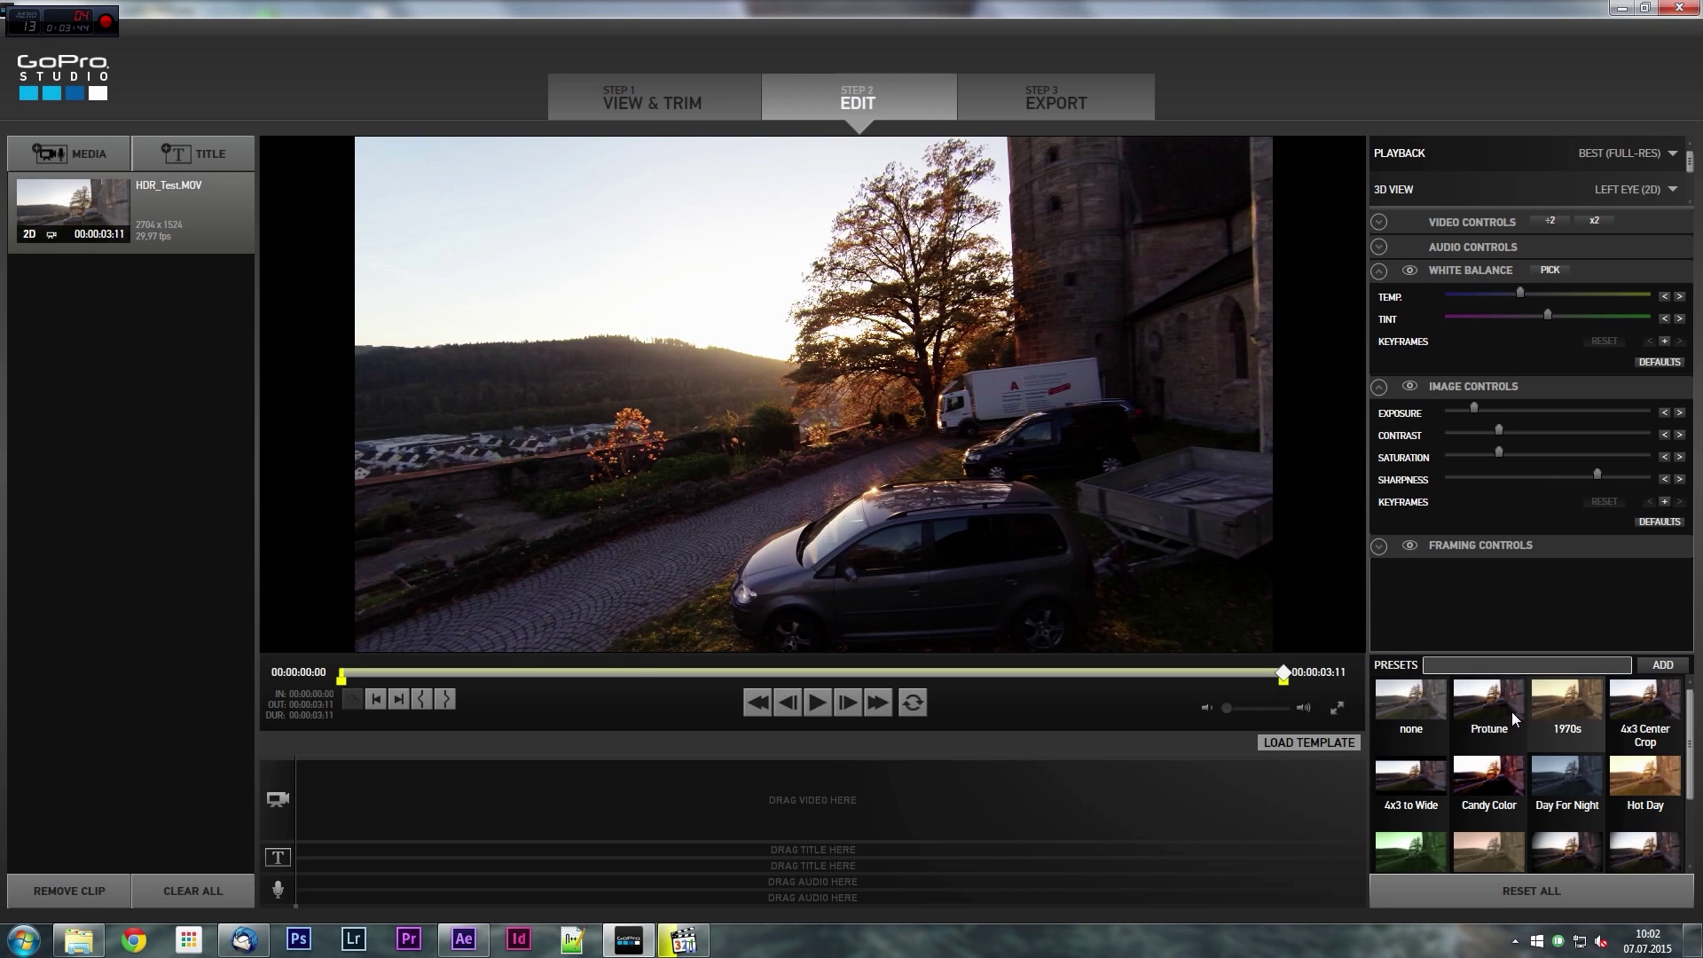
left_click(1430, 700)
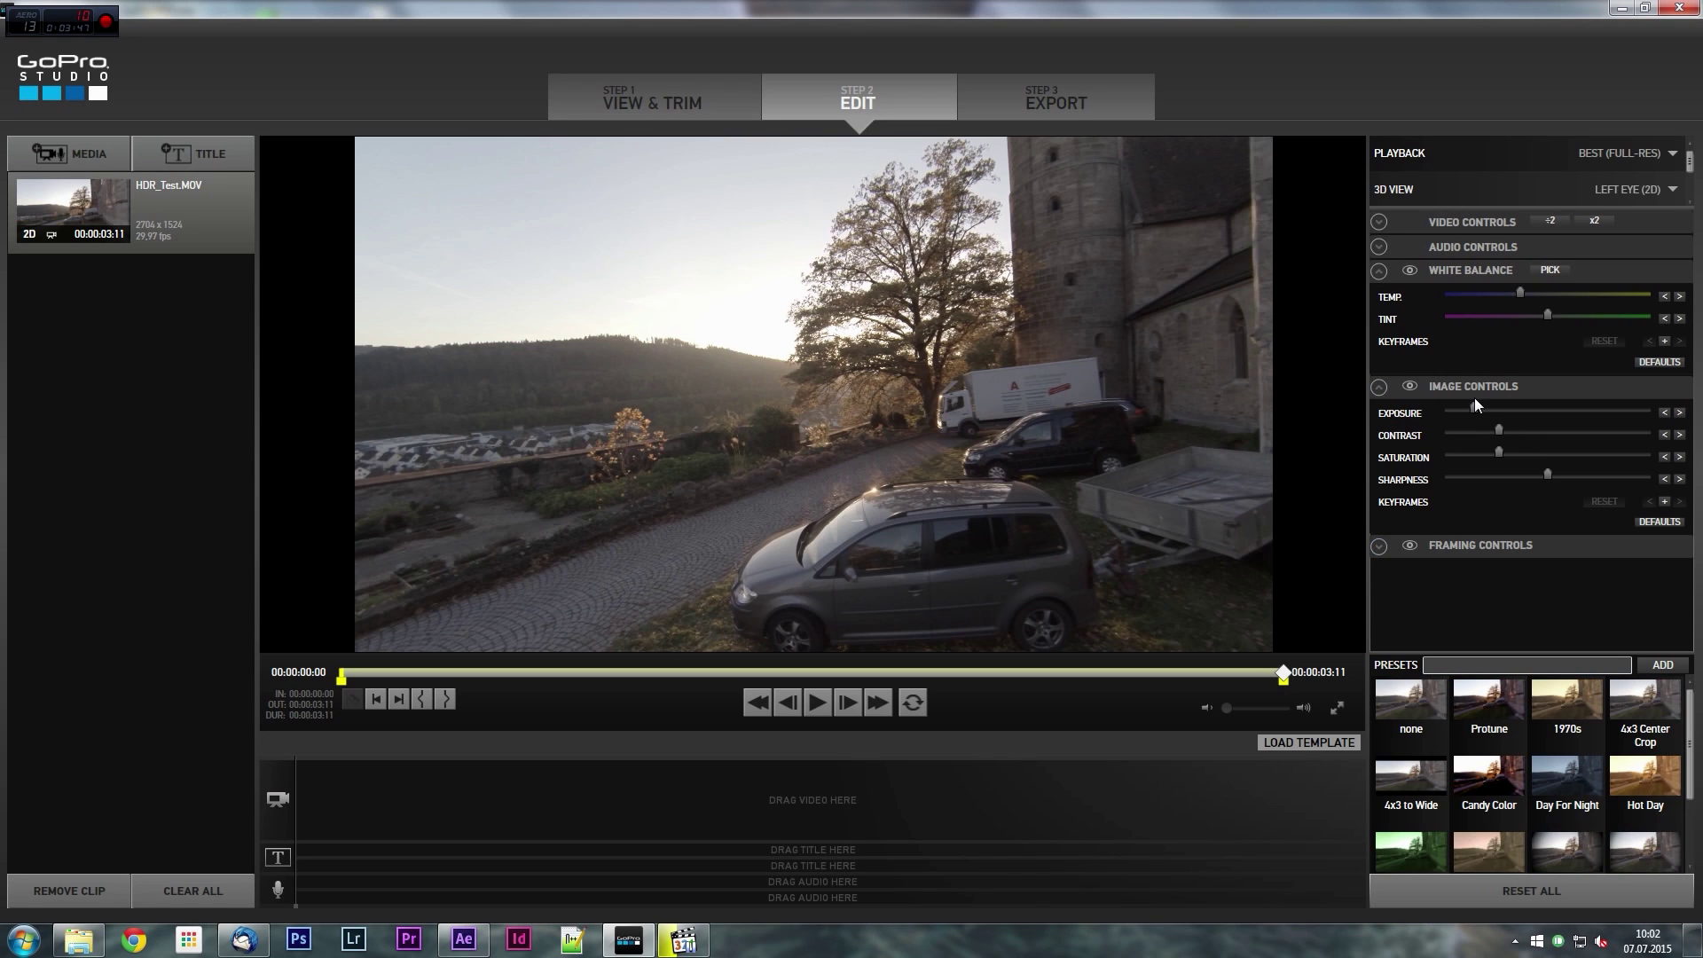
left_click_drag(1474, 399, 1506, 469)
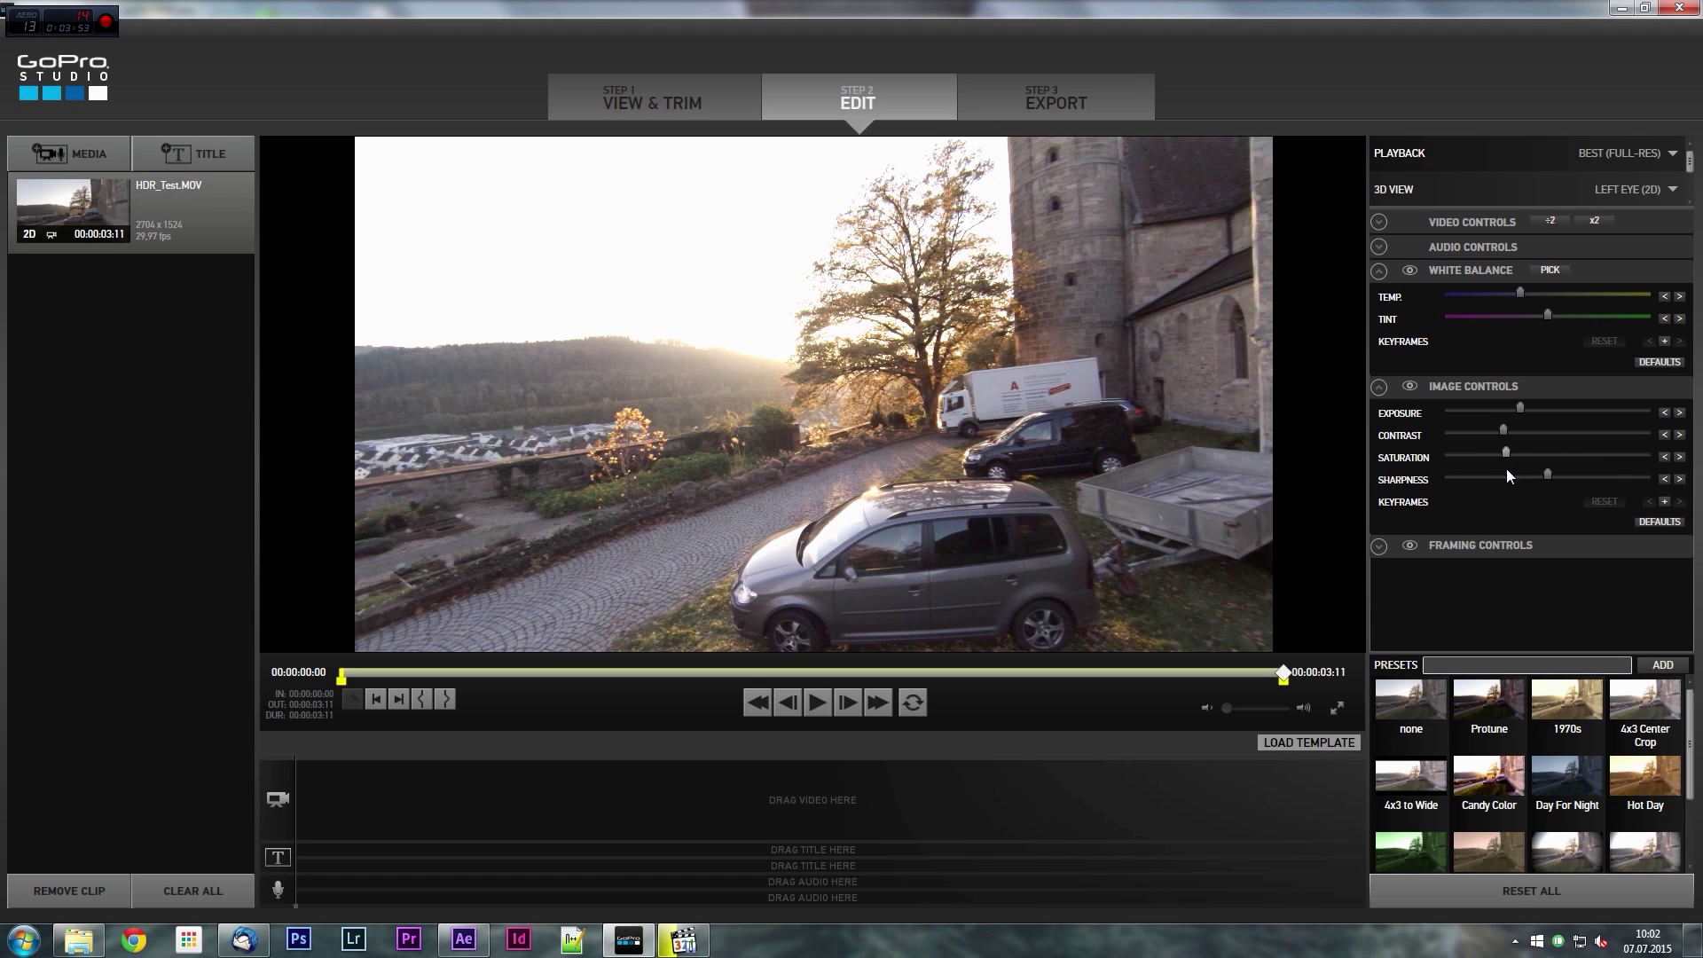
left_click(1496, 710)
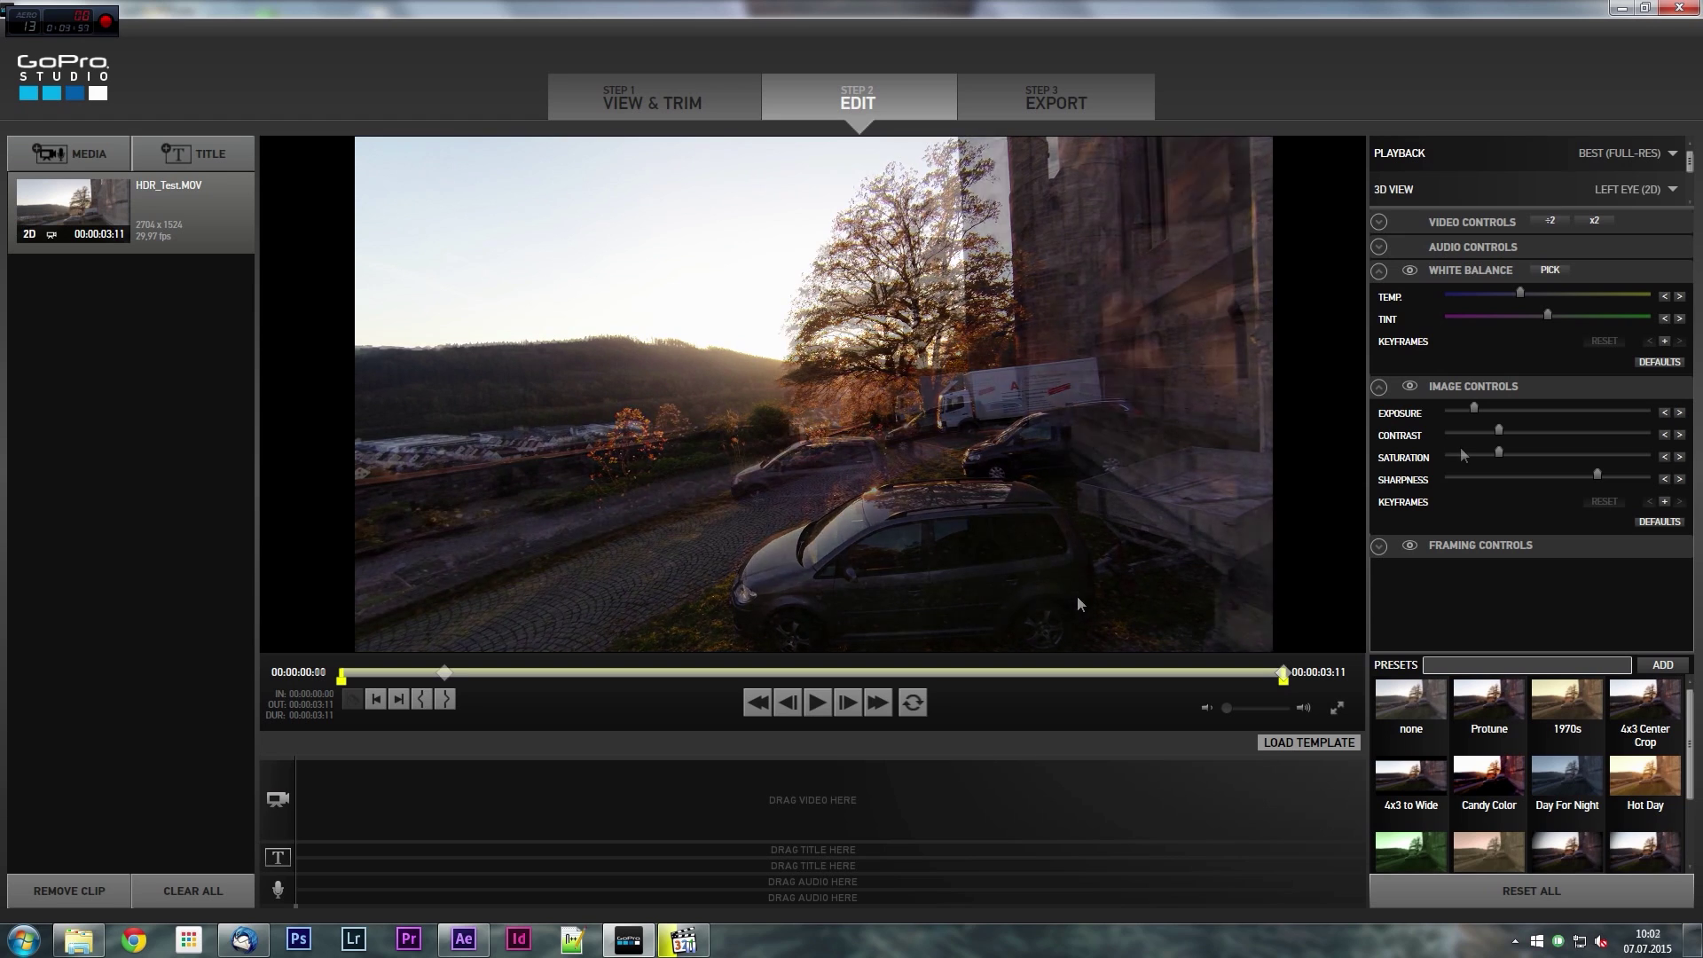
left_click_drag(1477, 410, 1532, 420)
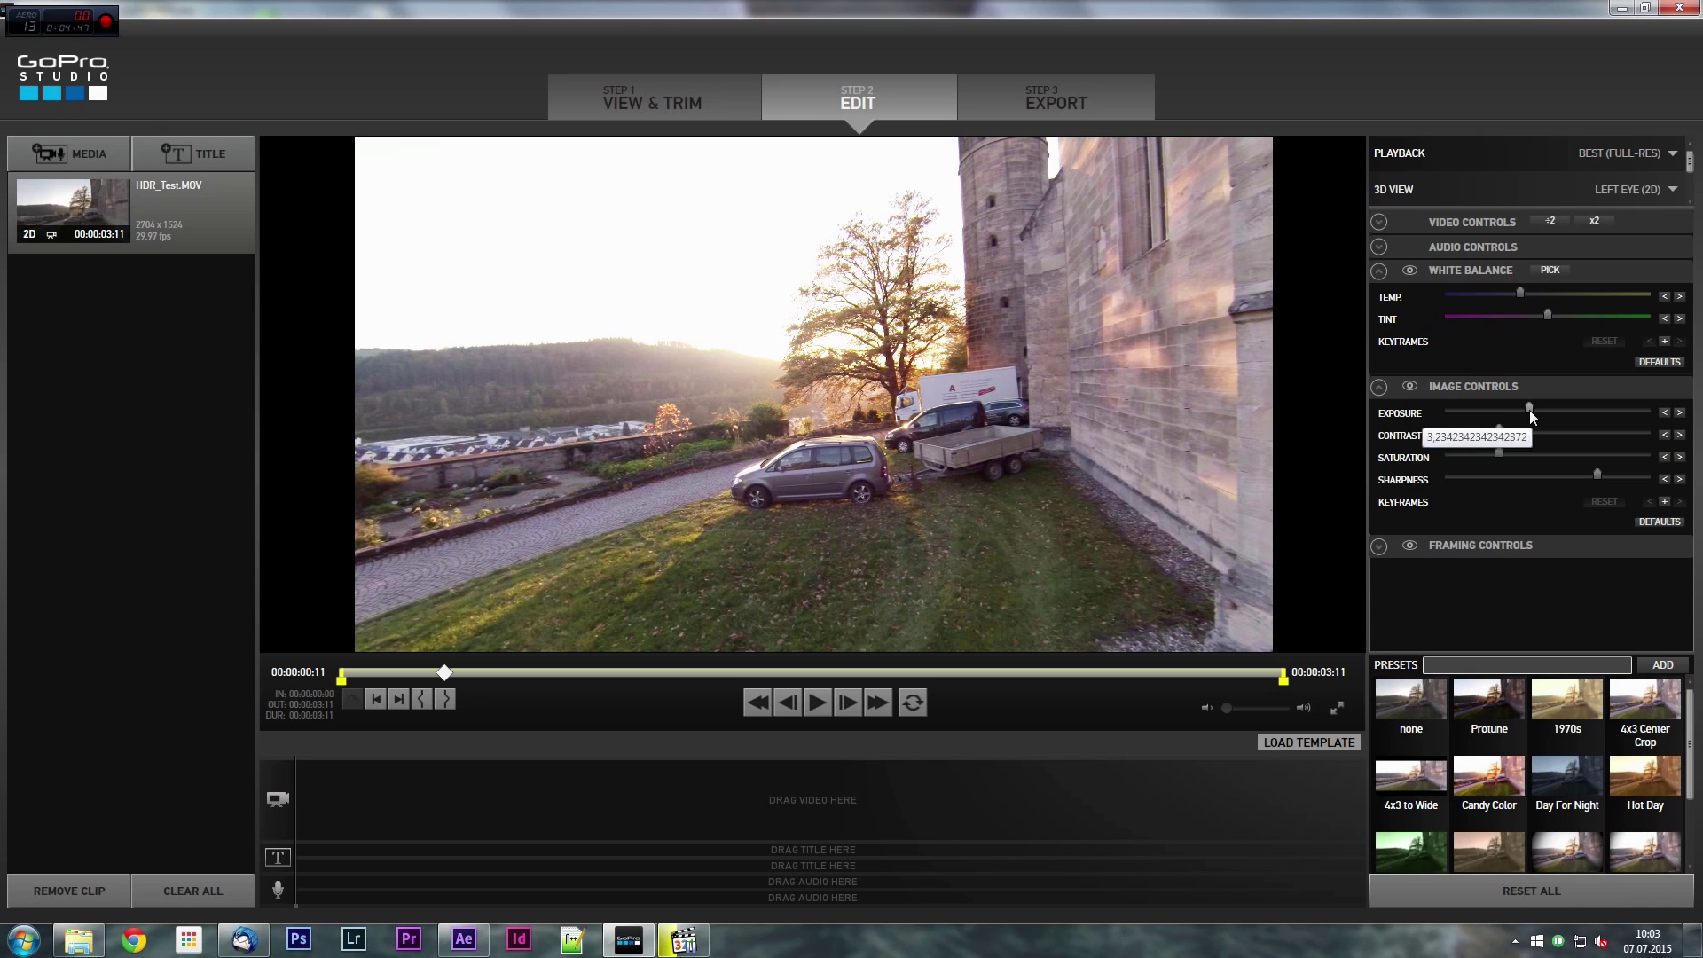
left_click_drag(1529, 410, 1531, 410)
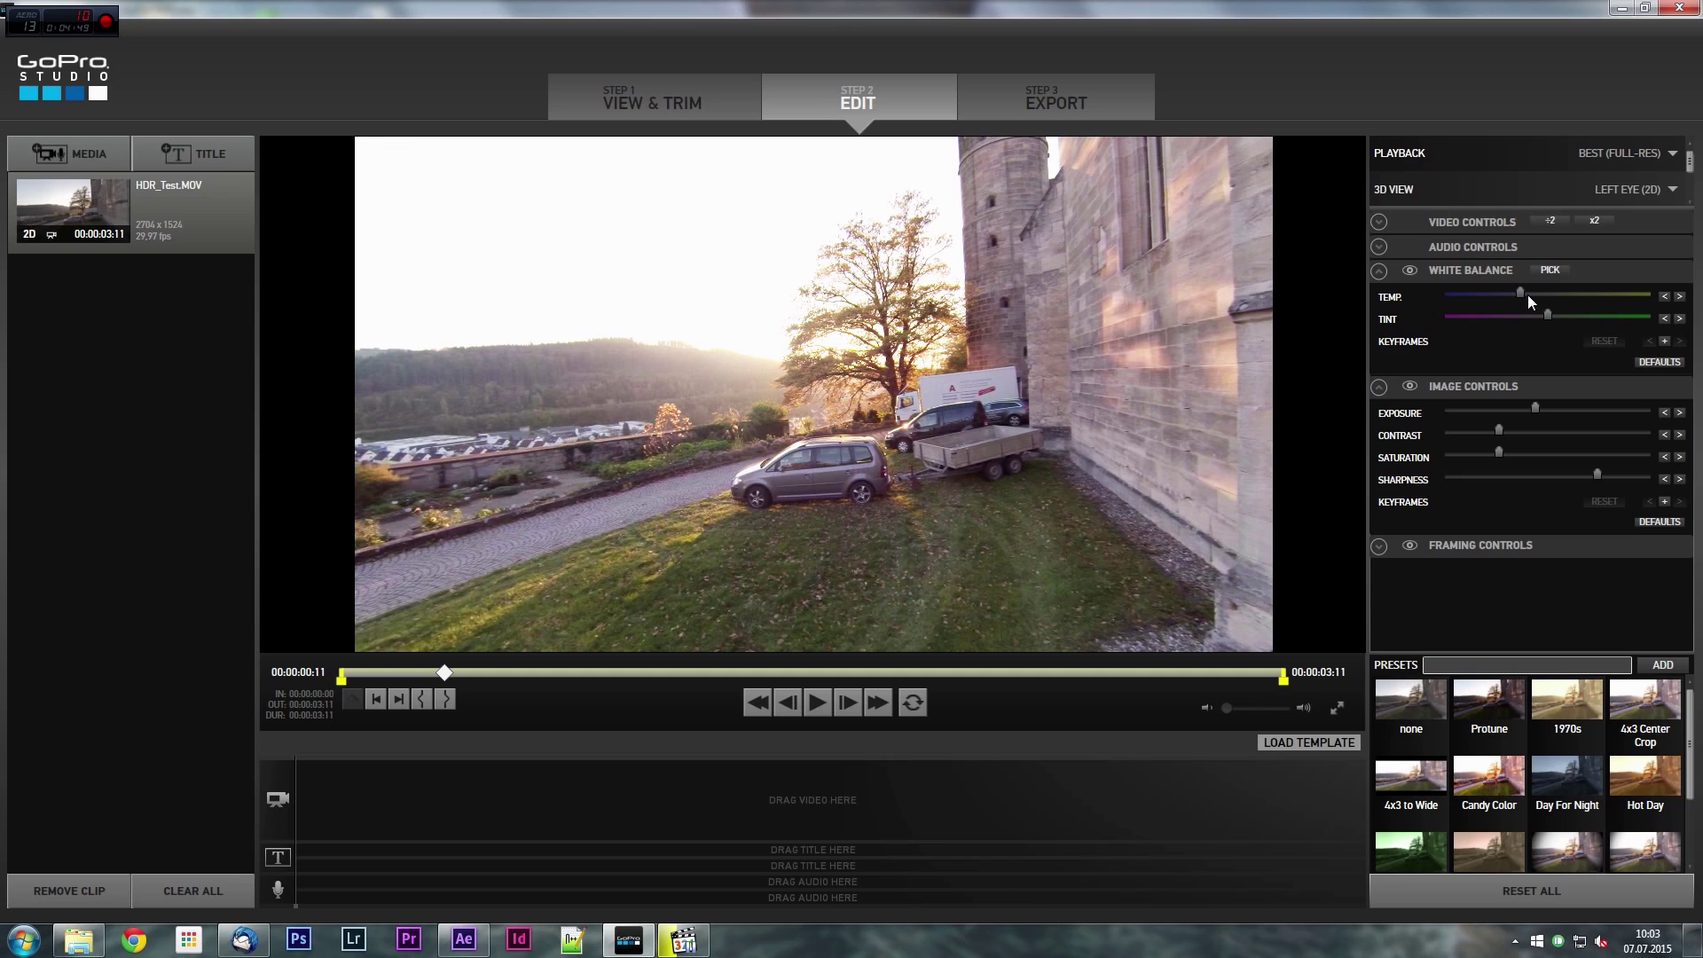
left_click(1664, 319)
Export the brightened HDR_Test with CineForm MOV as the file format.
left_click(1052, 105)
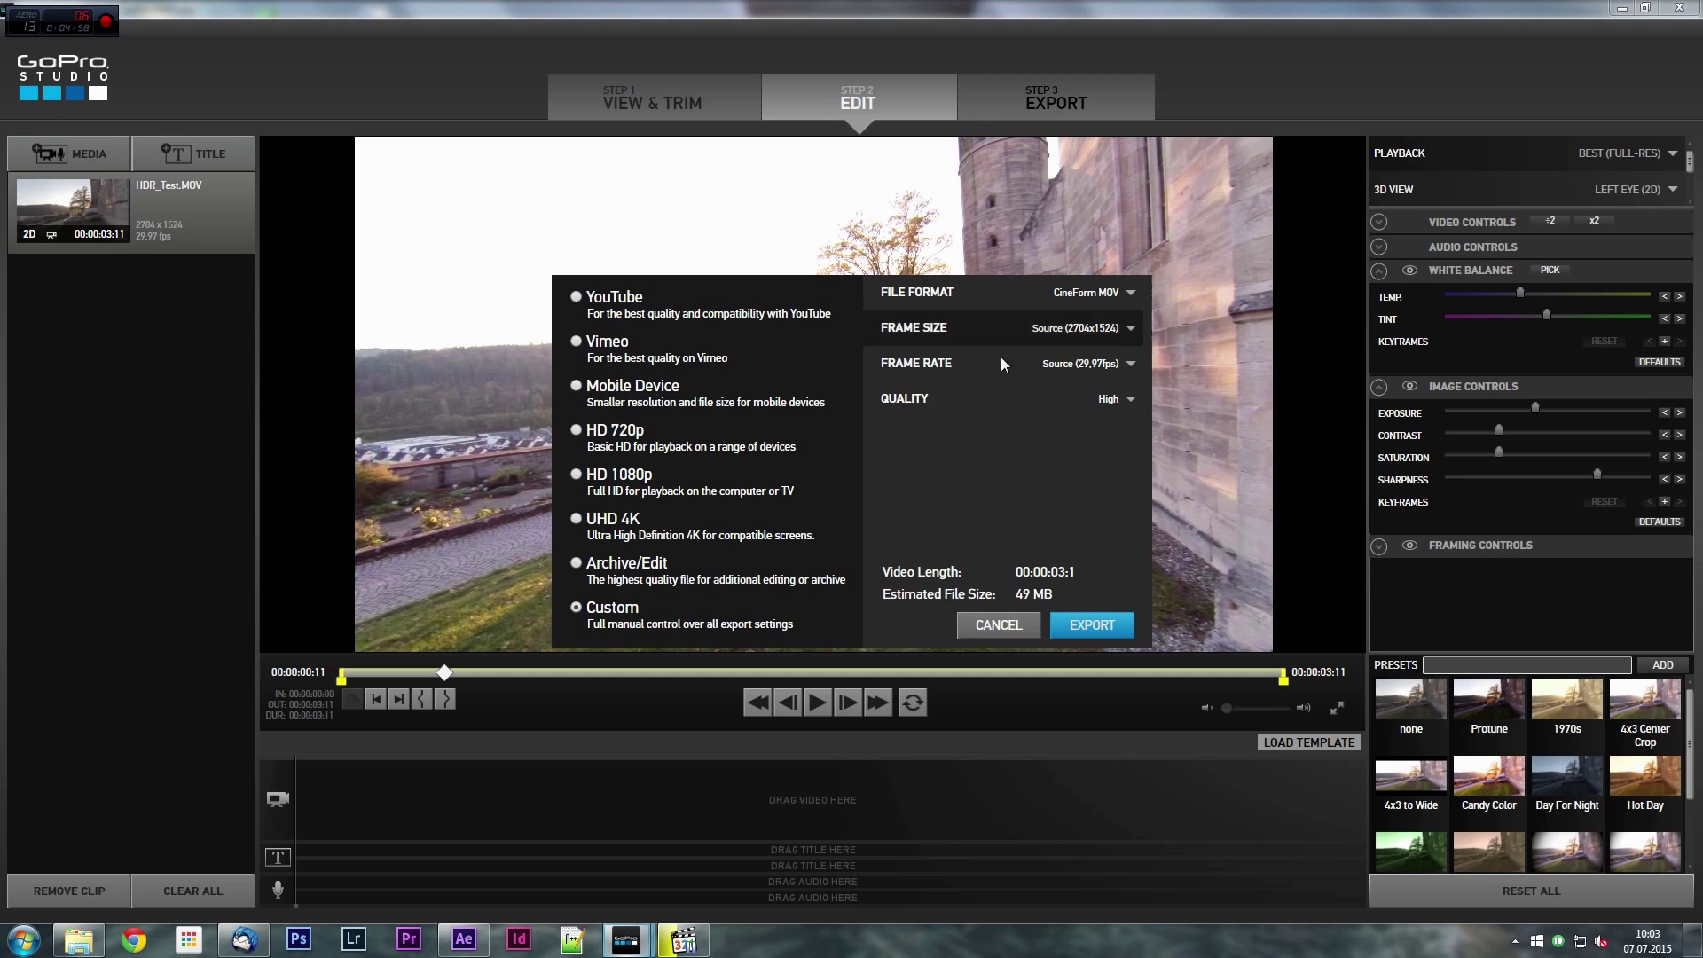
left_click(1082, 290)
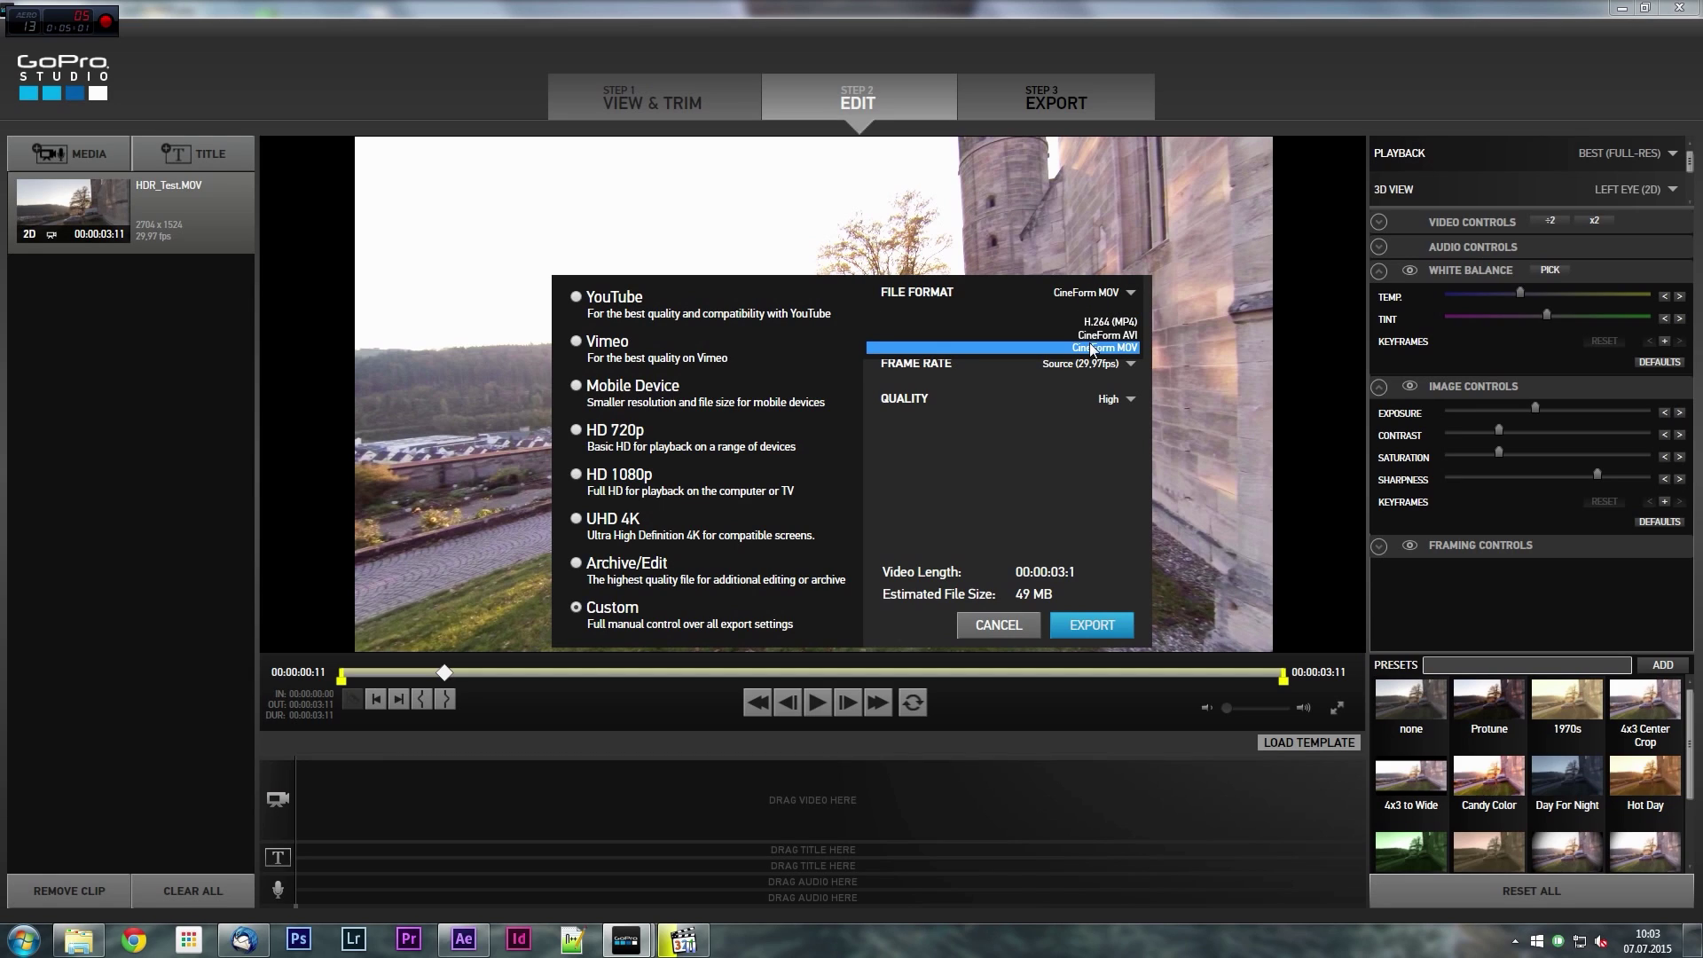
left_click(1098, 287)
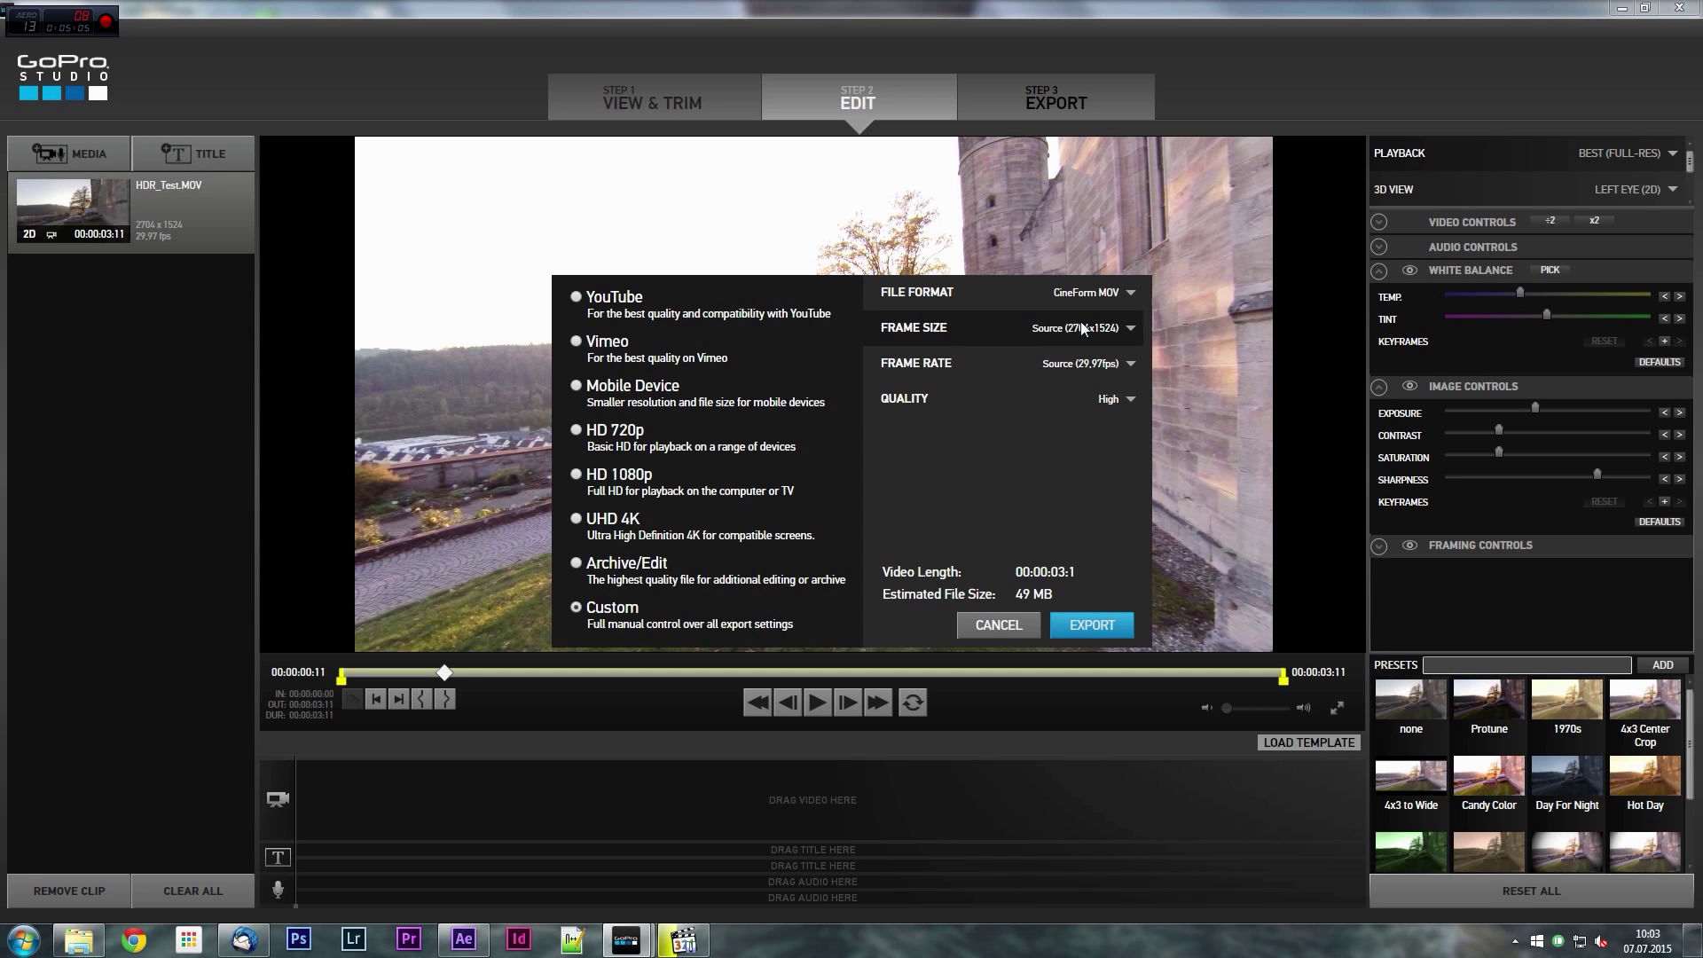
left_click(1091, 623)
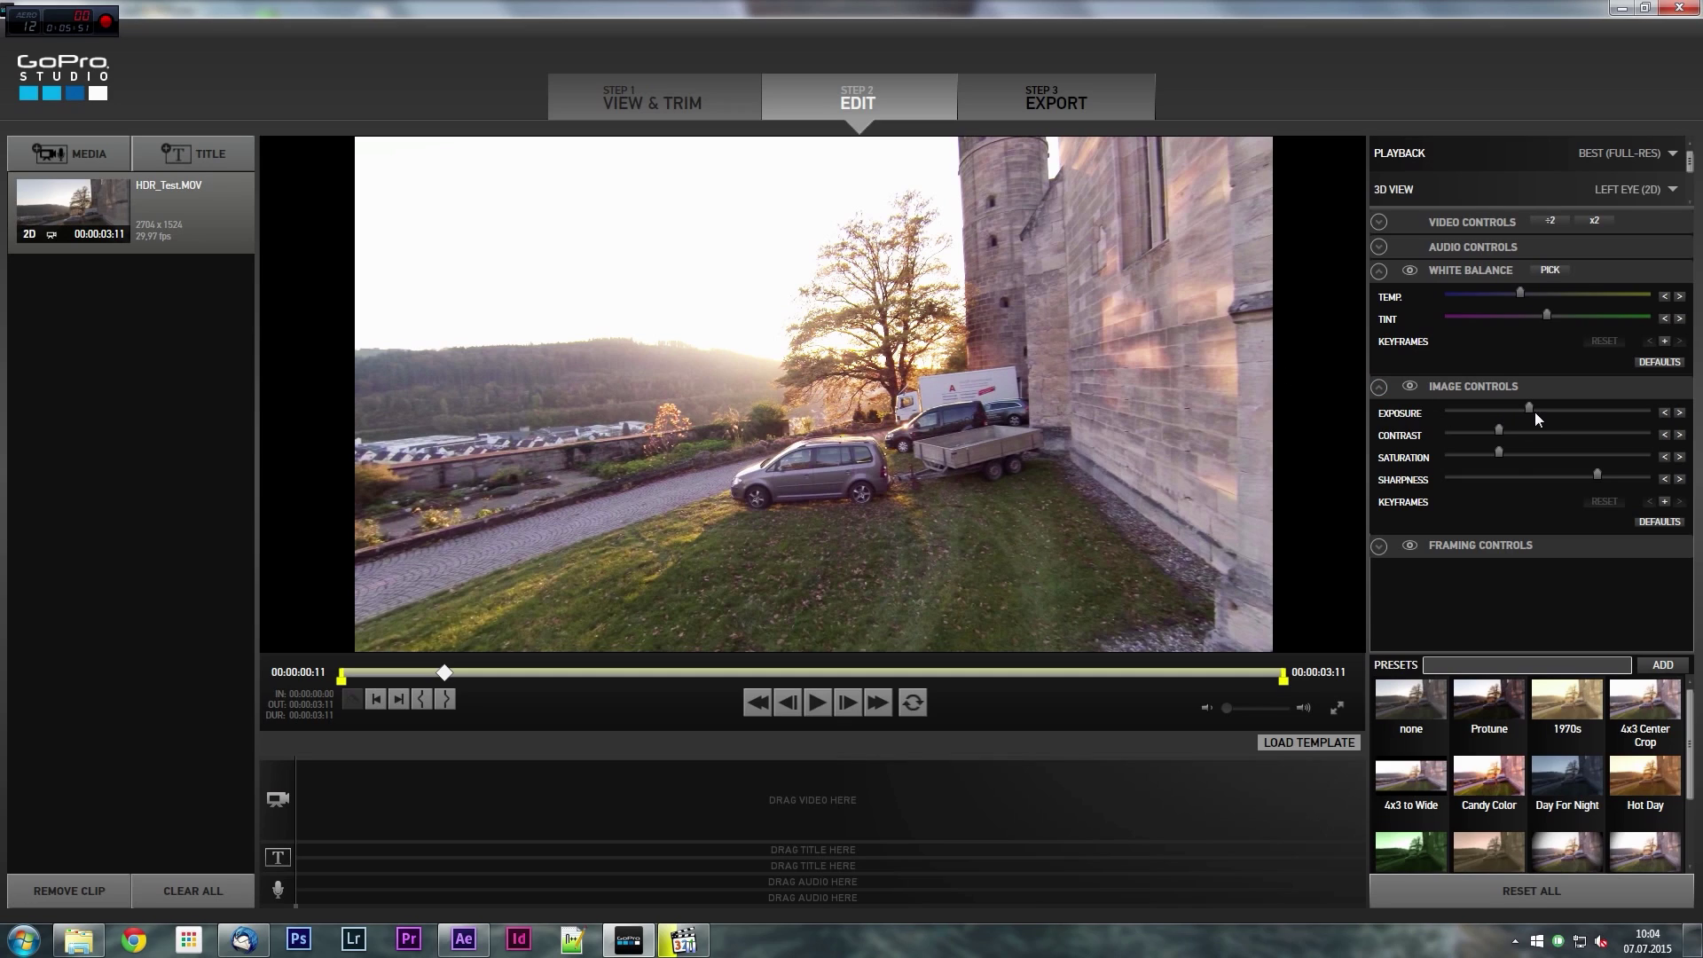
Lower HDR_Test's exposure for a dark version and export it as HDR_Test_Dark.
left_click_drag(1529, 410, 1460, 403)
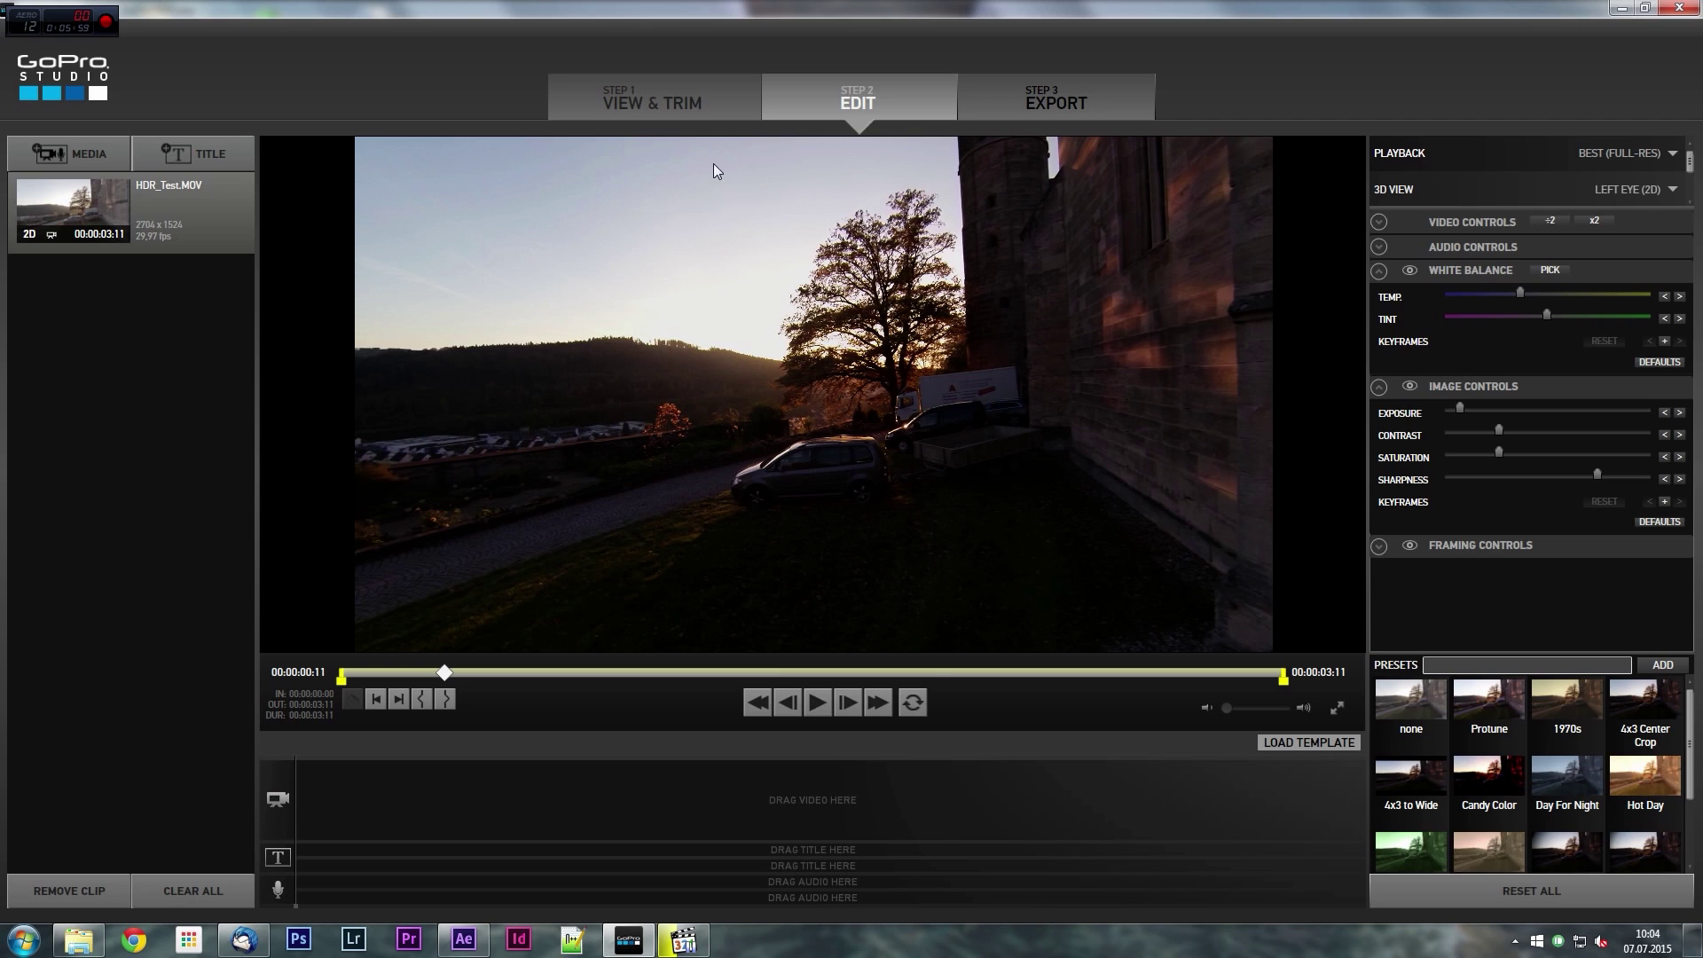
left_click(1459, 409)
left_click(1083, 98)
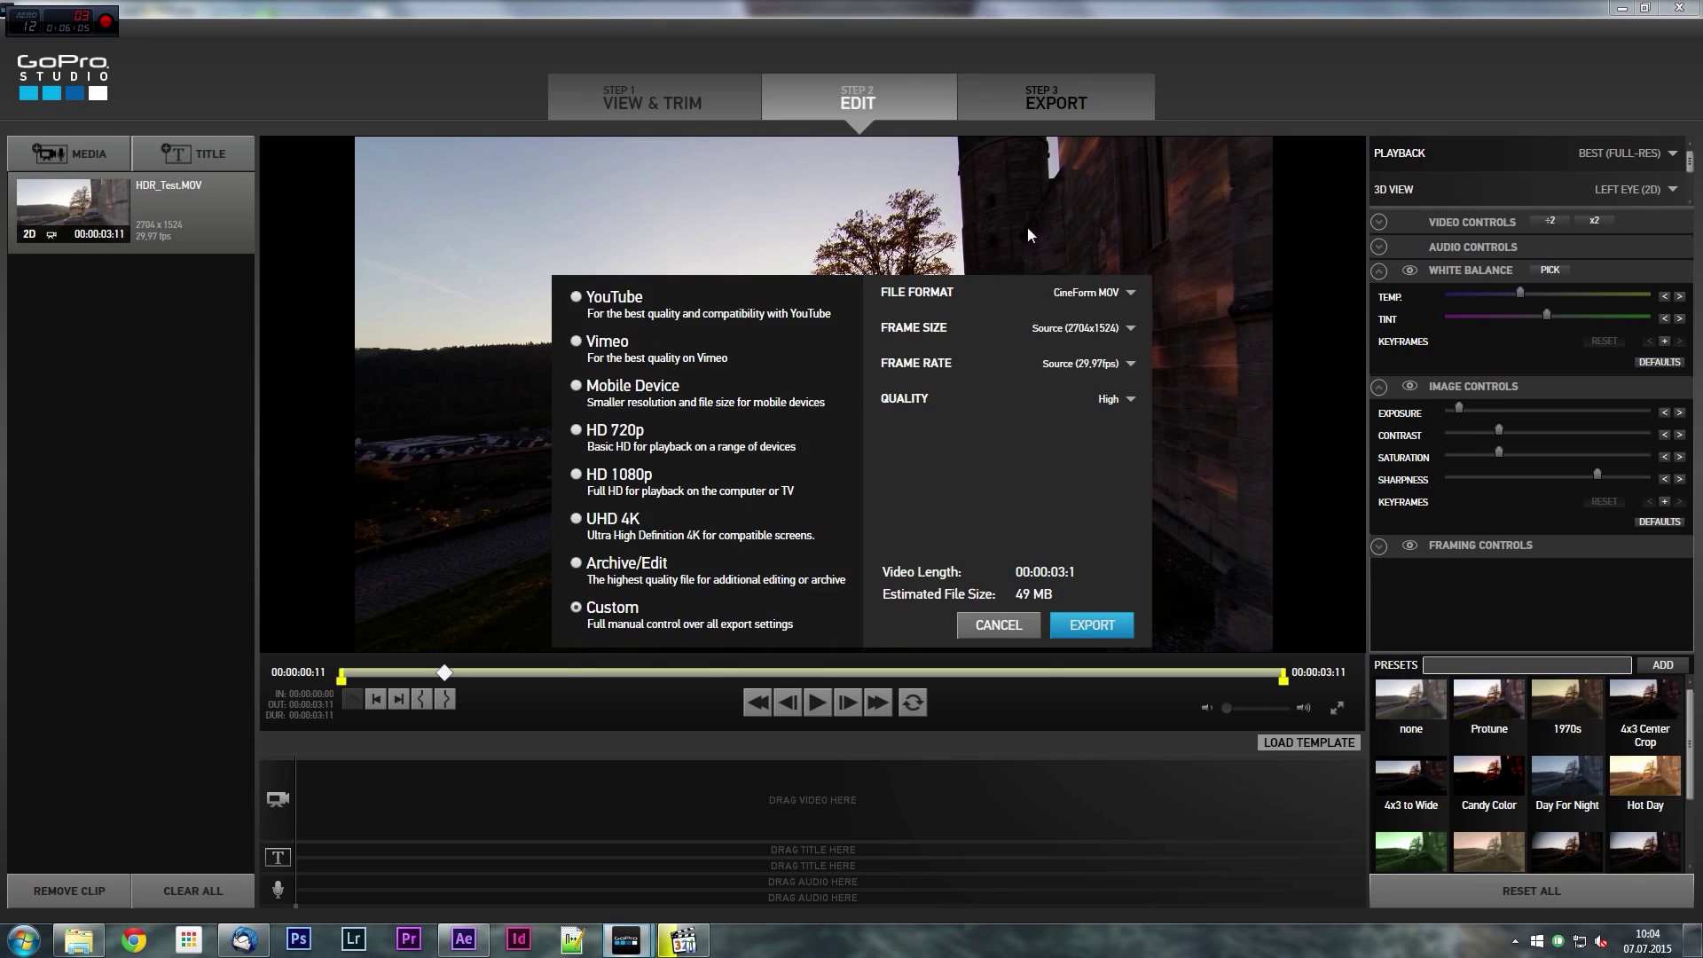
left_click(1089, 625)
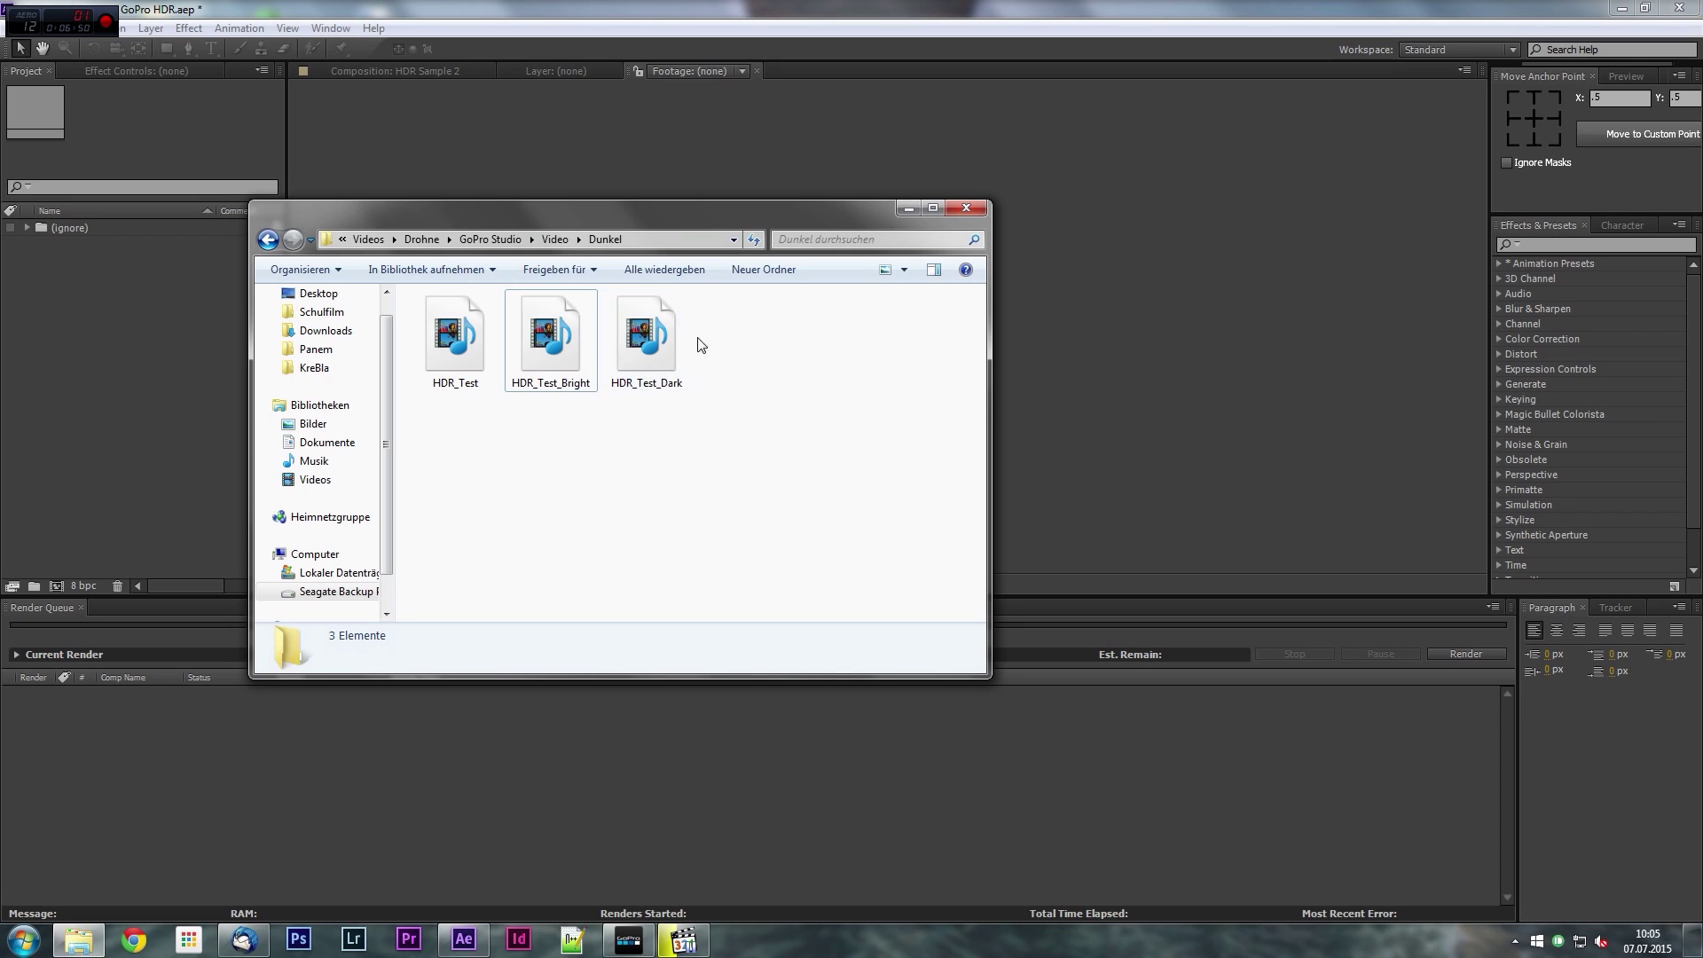
Drag HDR_Test_Bright.mov and HDR_Test_Dark.mov into the Project panel and select the bright clip.
left_click_drag(743, 441, 567, 296)
left_click_drag(183, 360, 183, 360)
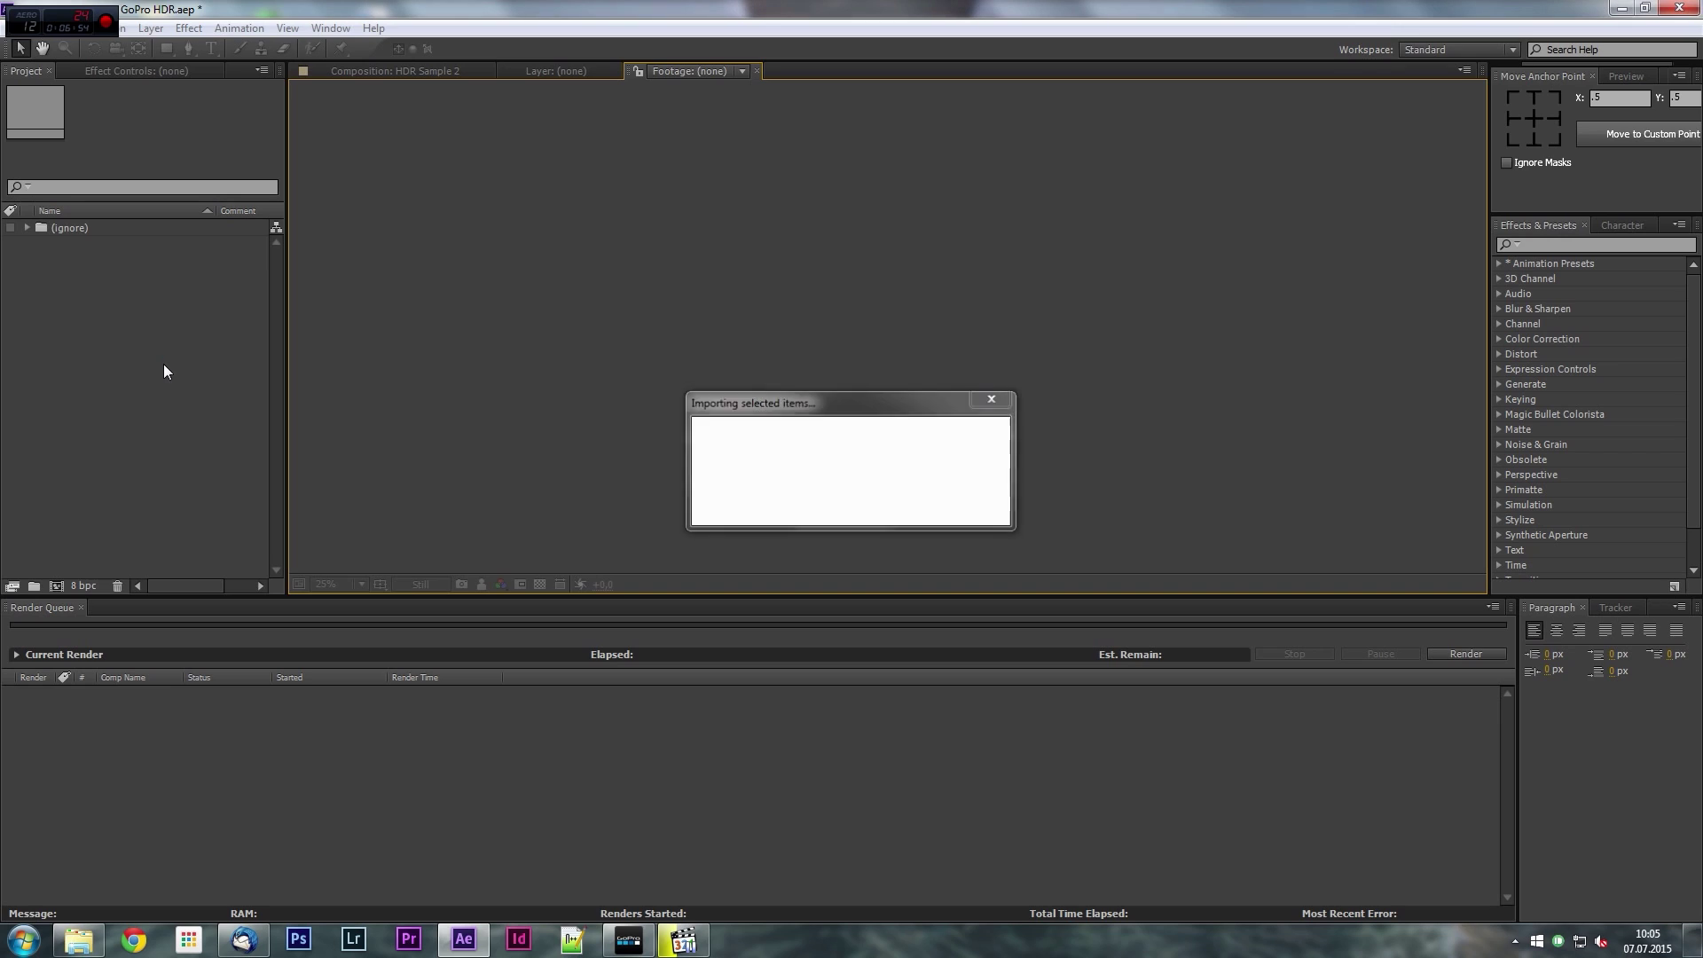
left_click(101, 305)
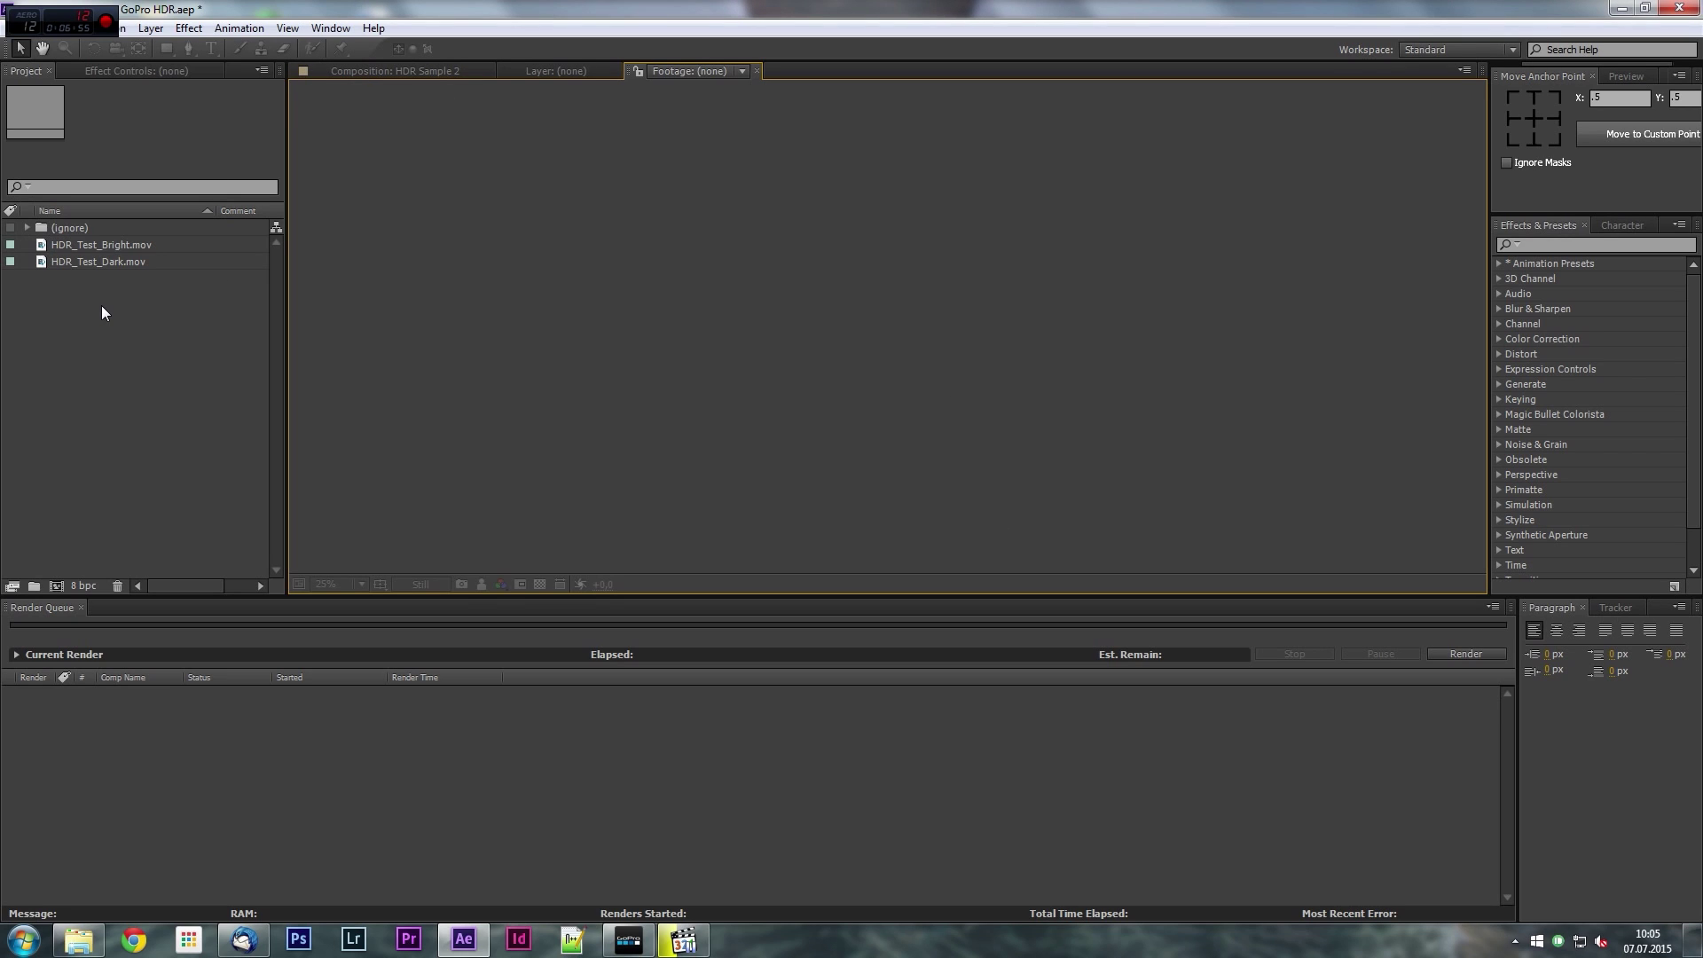
left_click(106, 244)
Make a new comp from HDR_Test_Bright.mov and add HDR_Test_Dark.mov as the top layer.
right_click(106, 244)
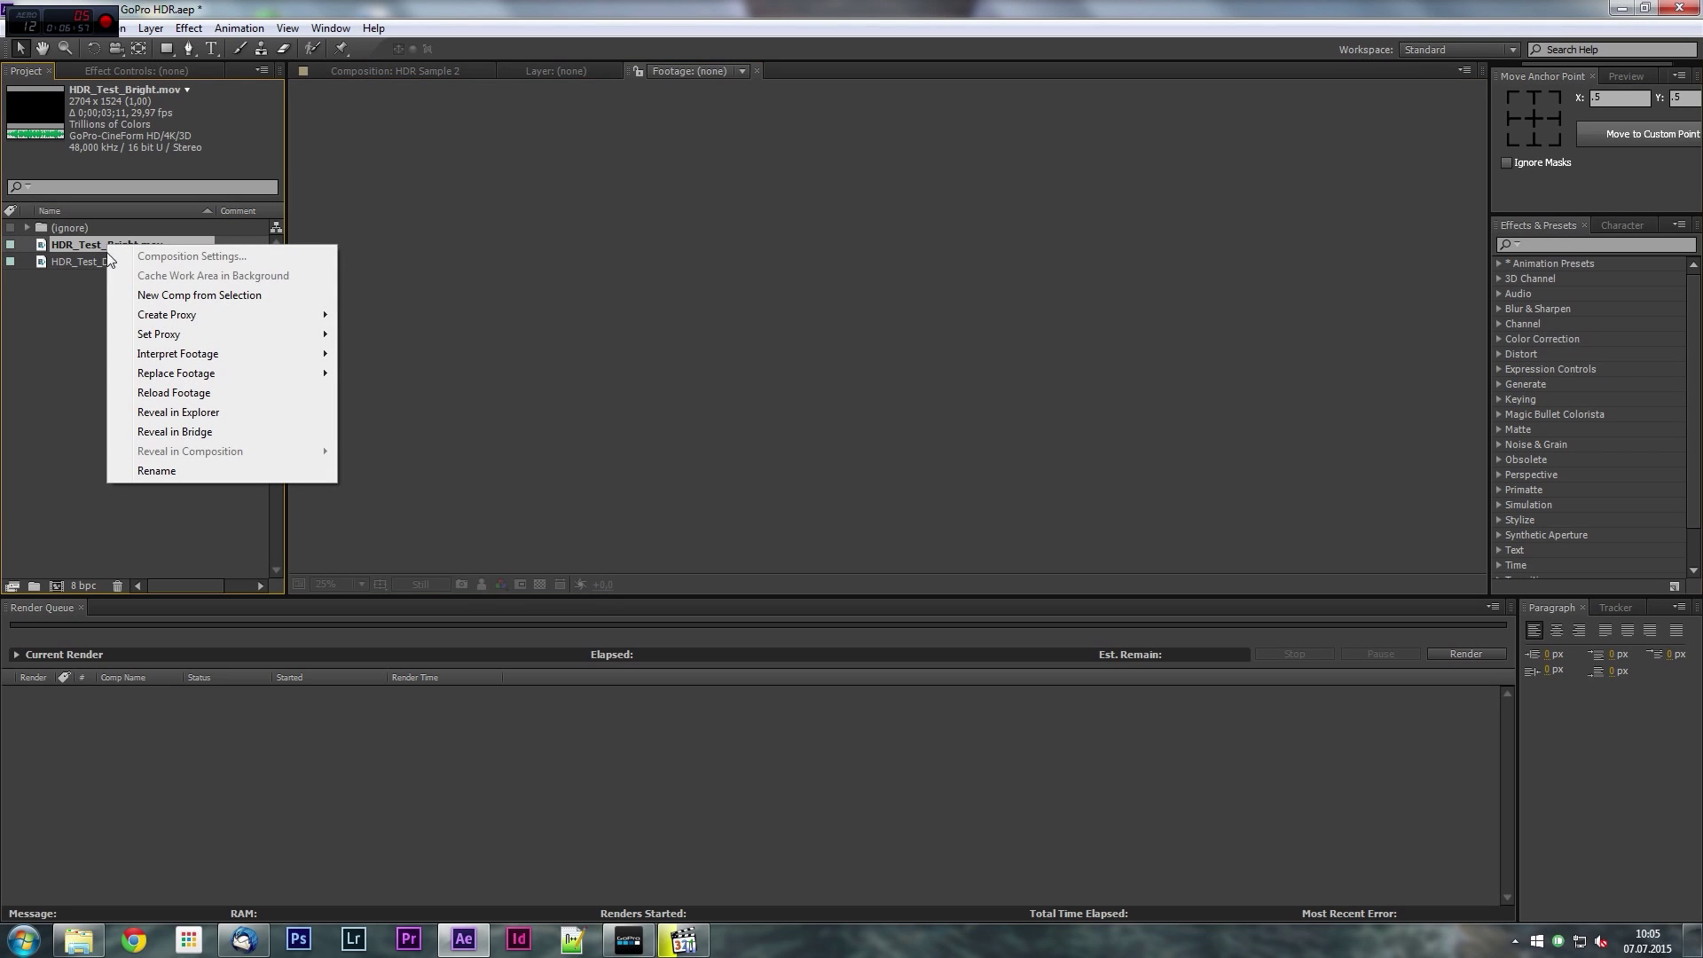
left_click(154, 296)
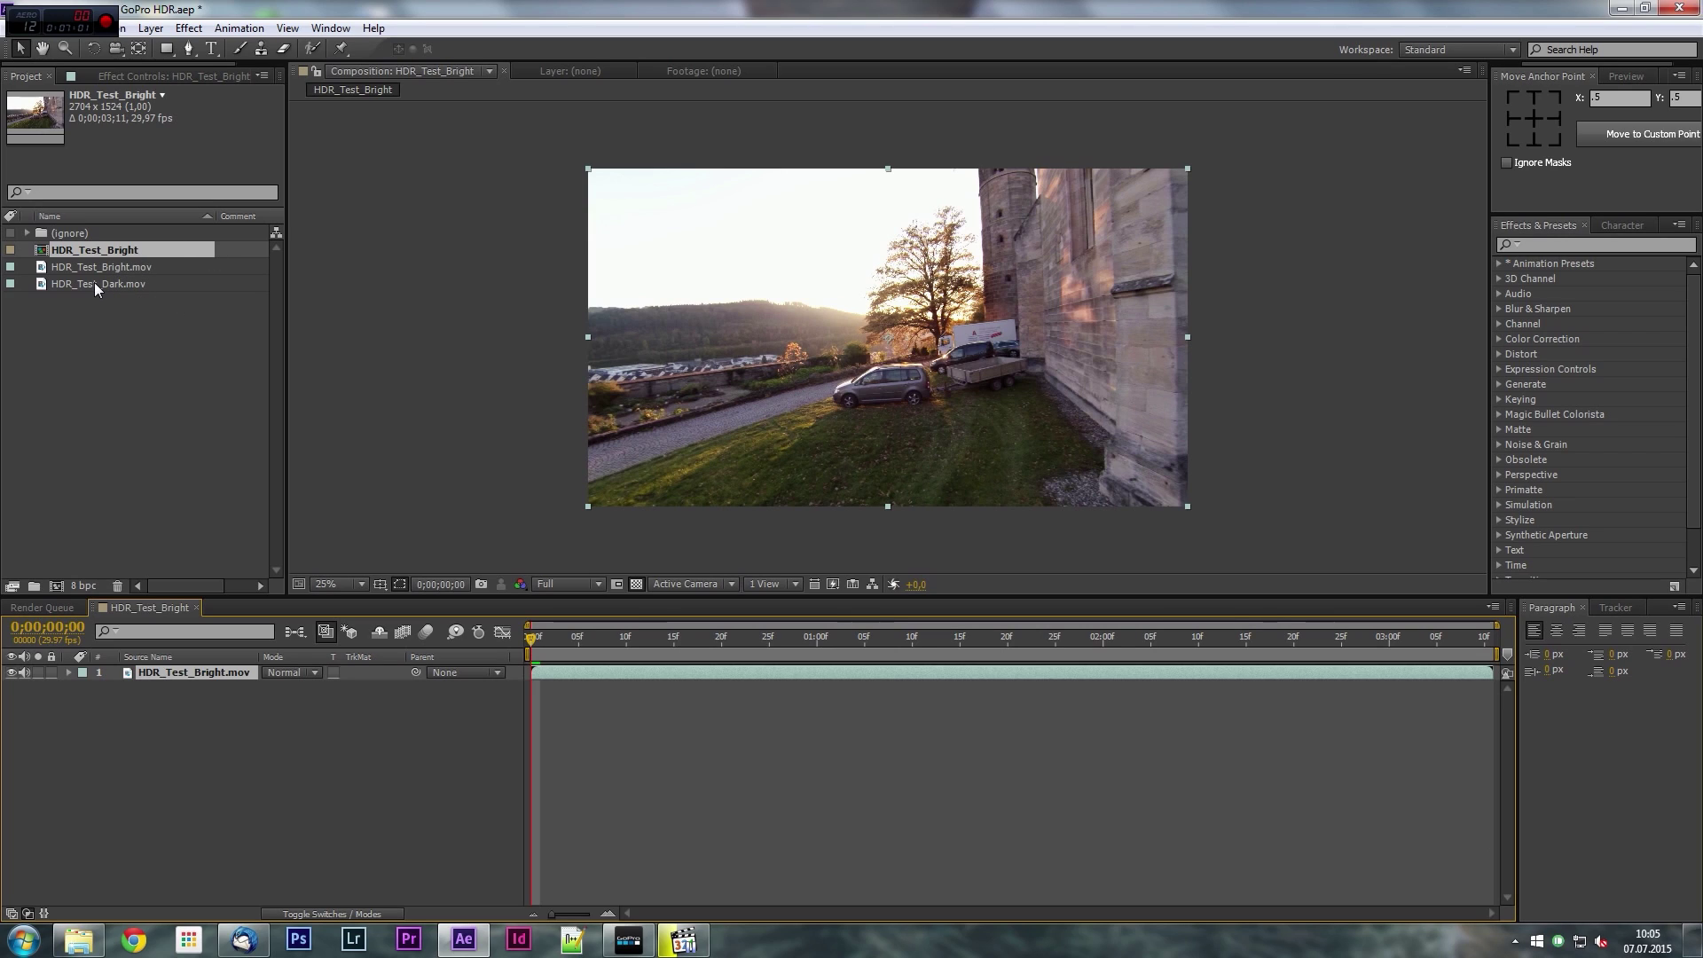
left_click_drag(94, 282, 197, 668)
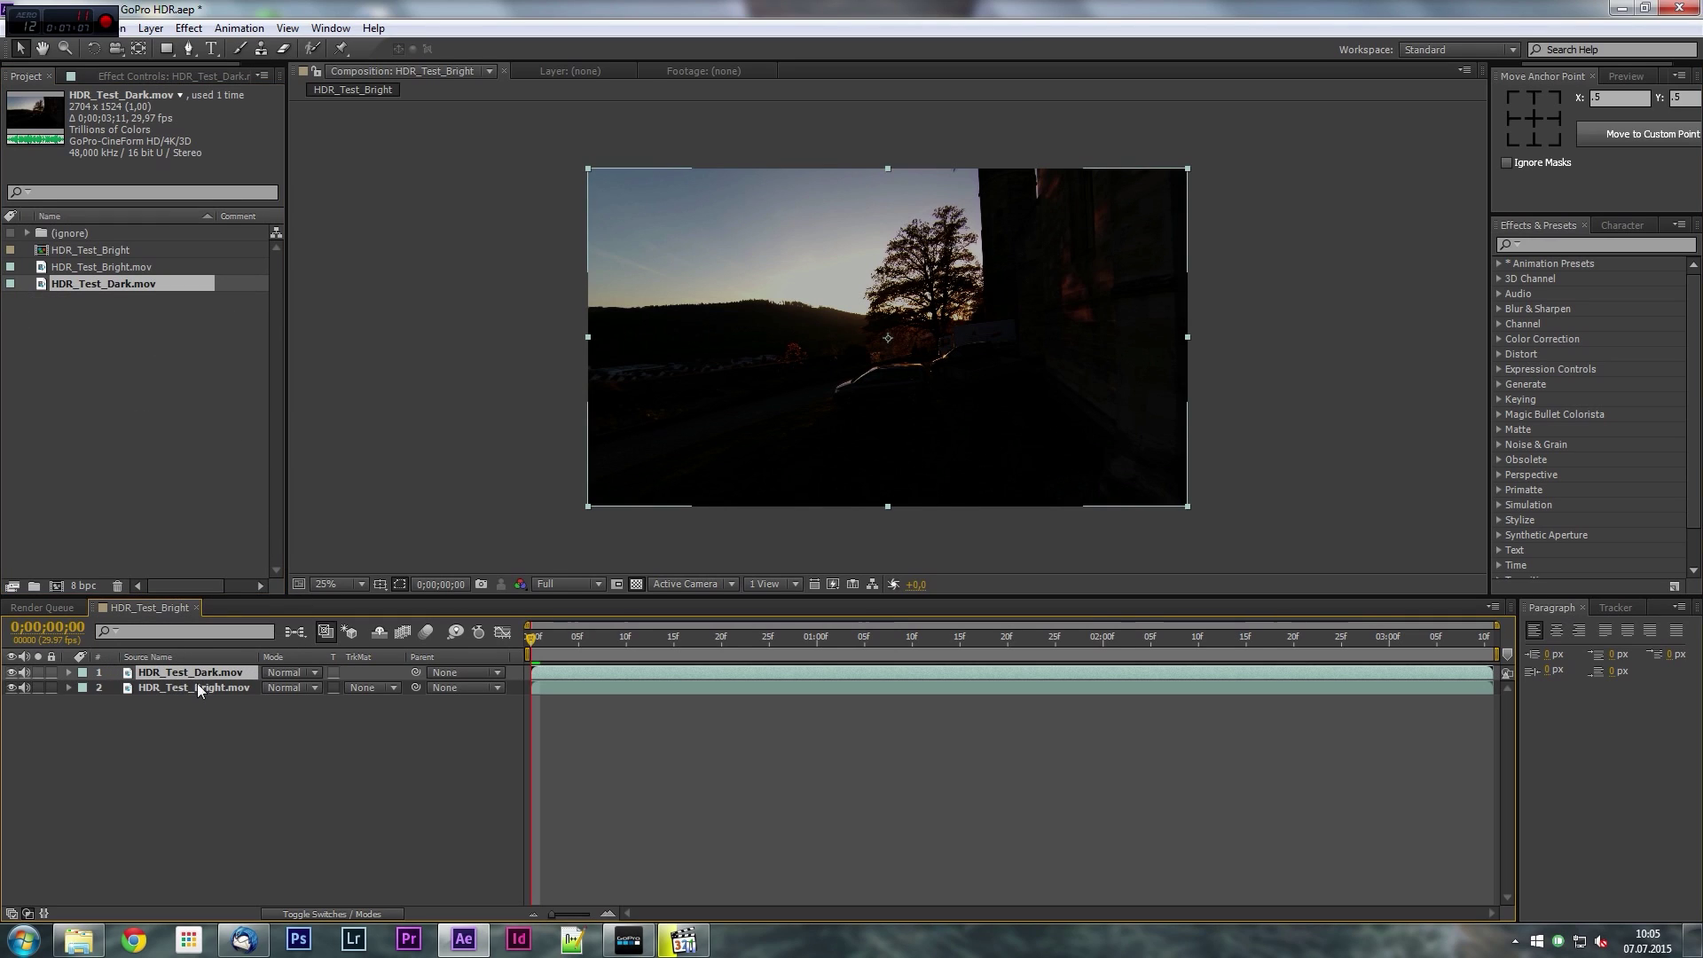
Label HDR_Test_Dark brown and HDR_Test_Bright yellow, then return to the composition start.
left_click(85, 676)
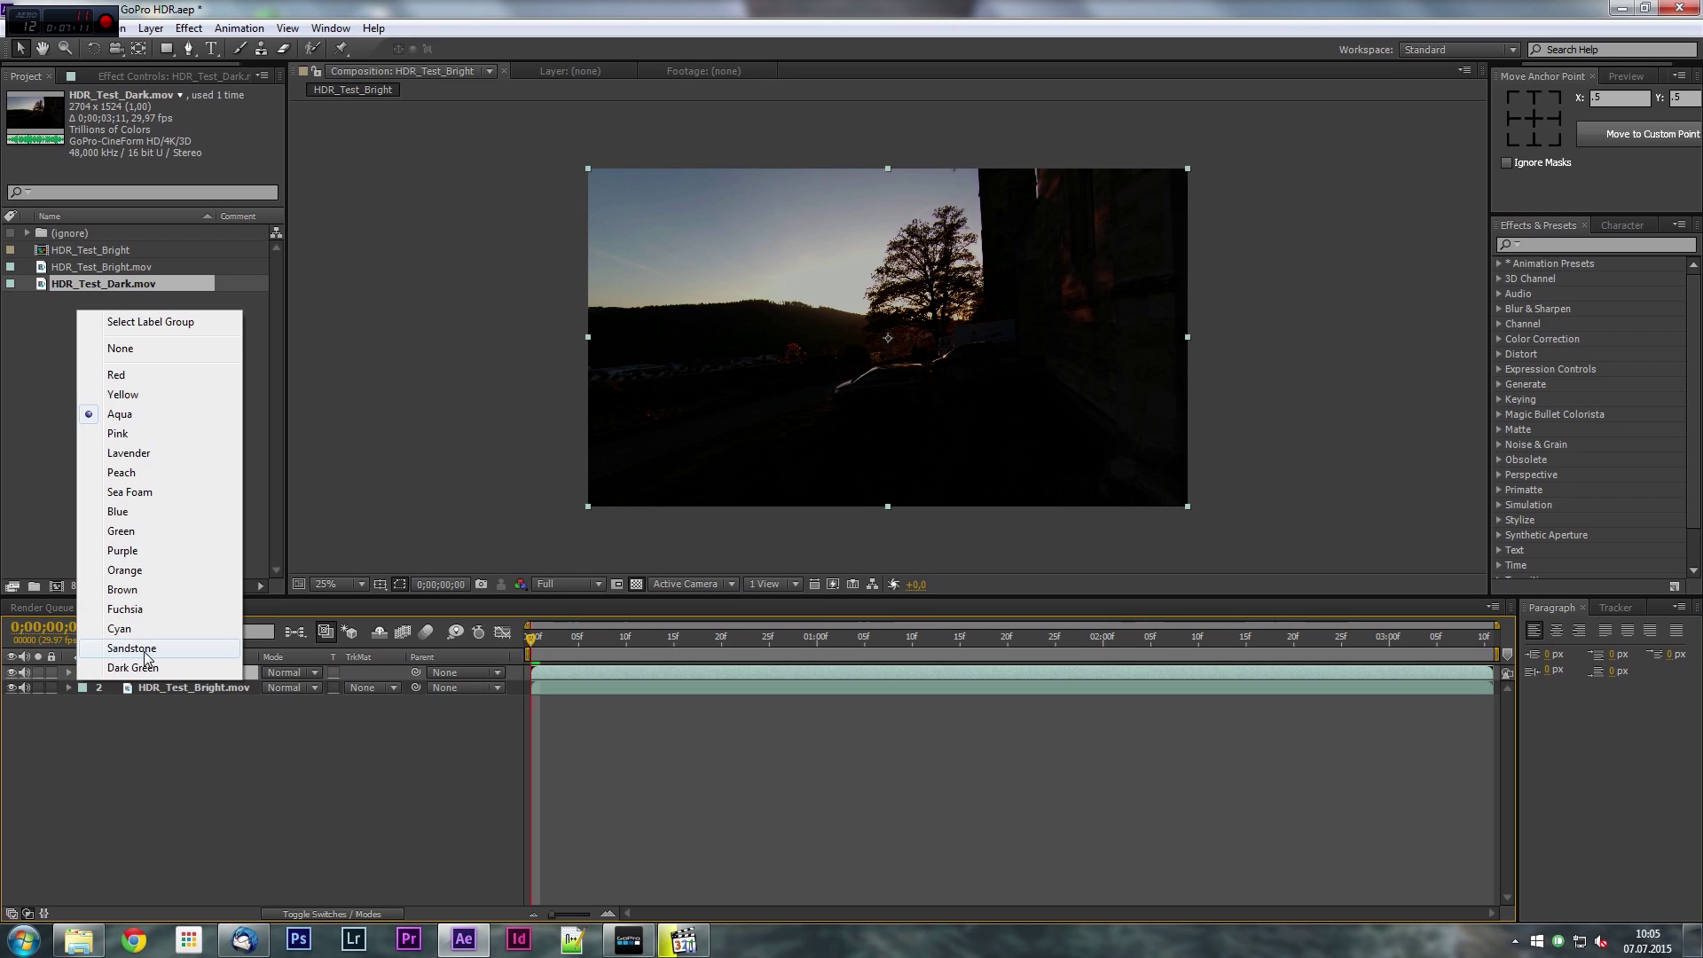
left_click(144, 589)
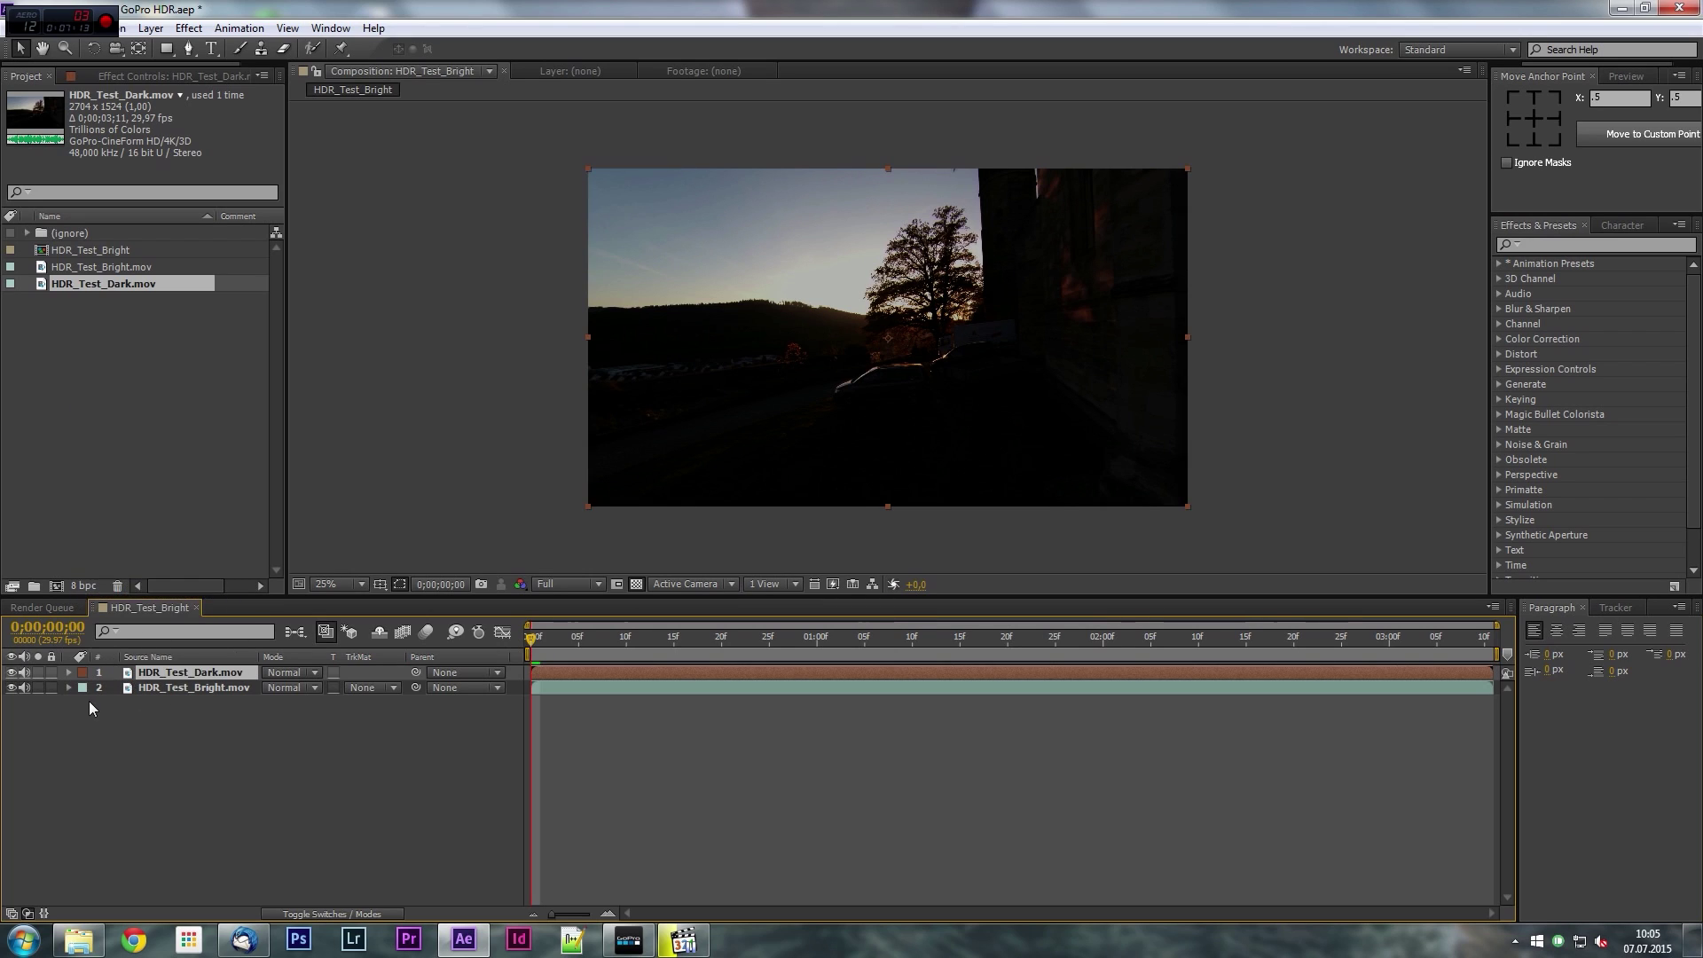
left_click(79, 688)
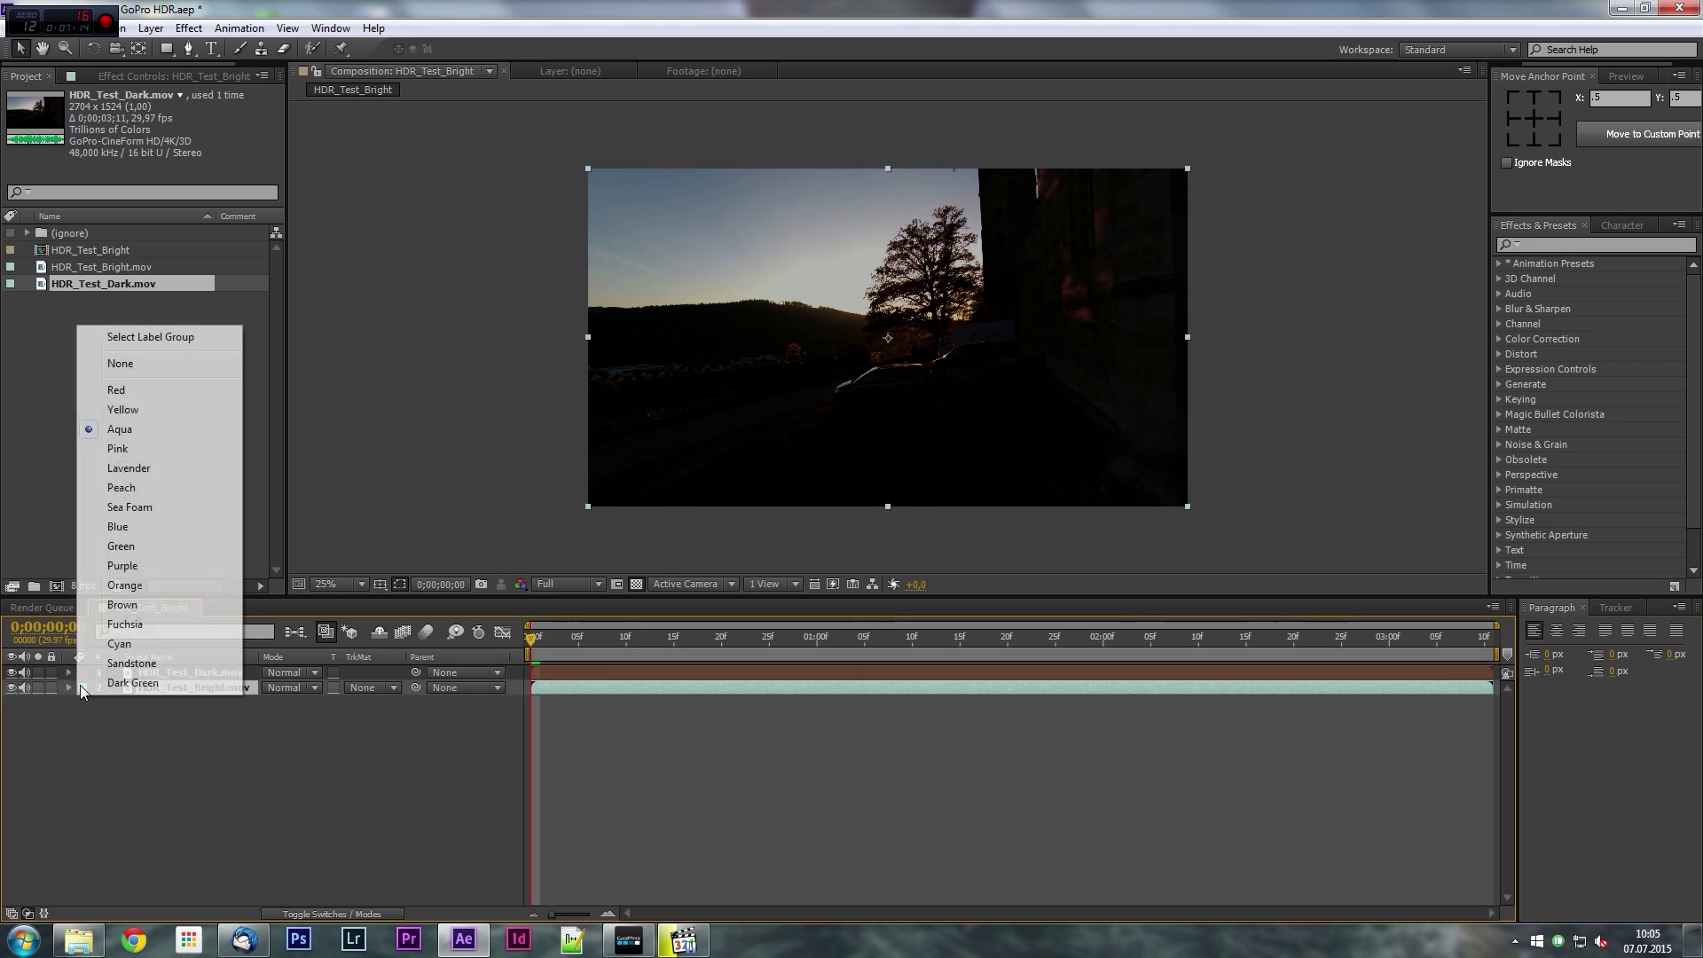
left_click(128, 409)
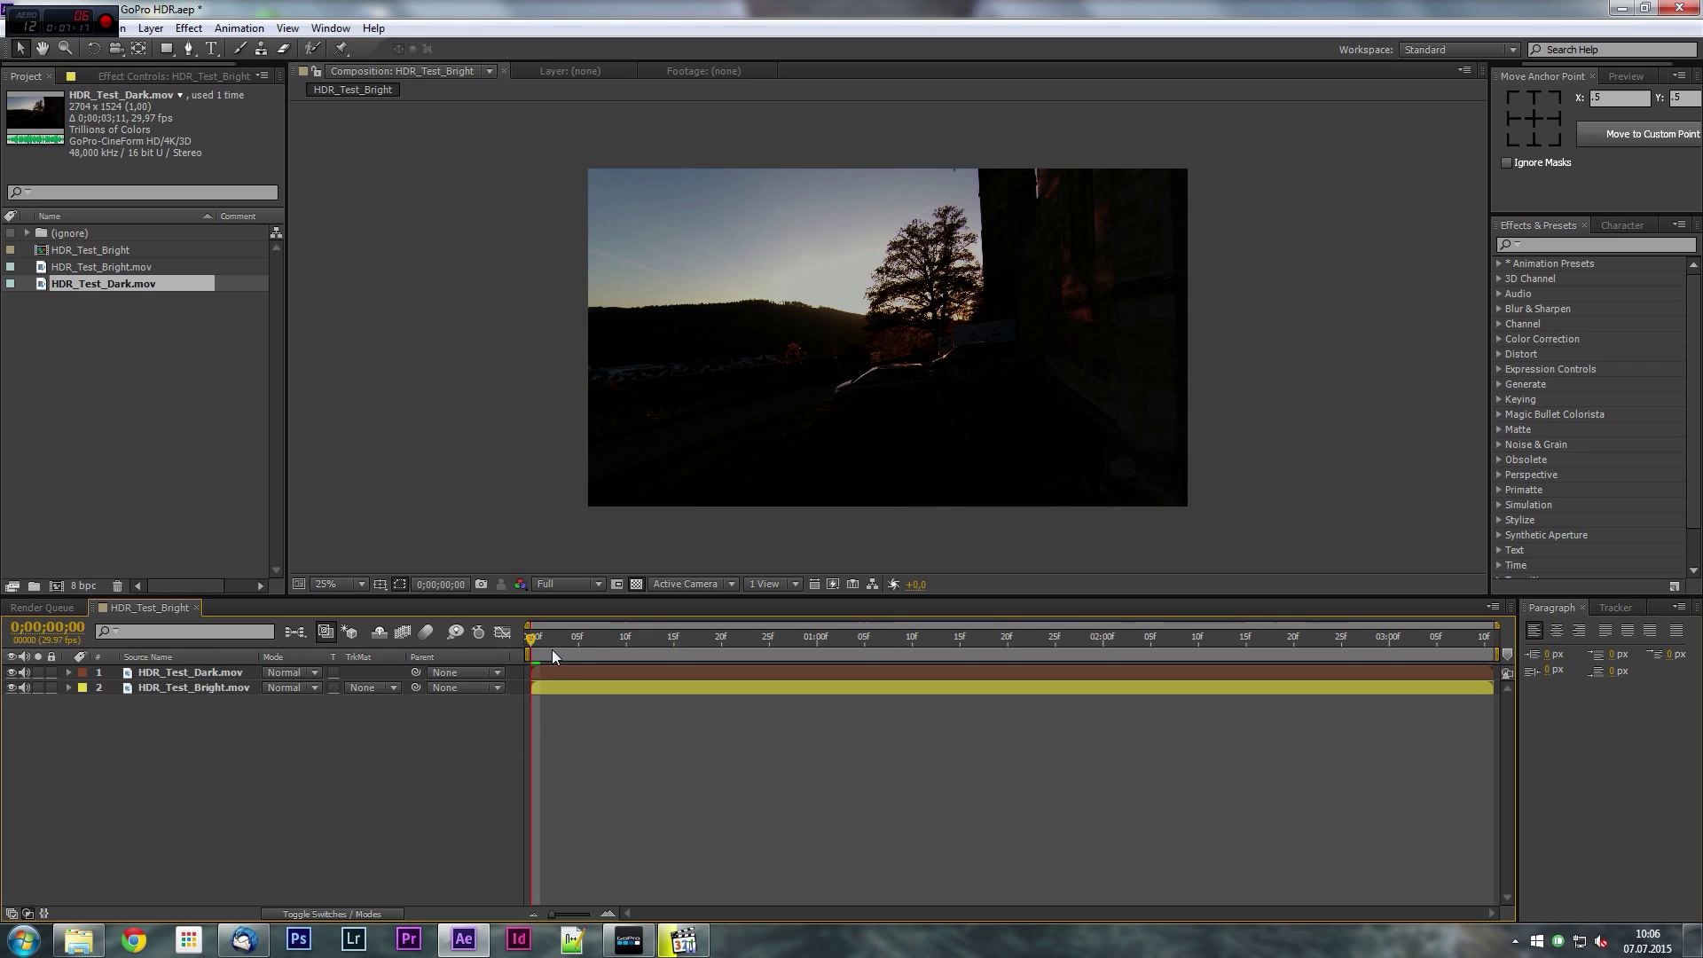
left_click_drag(793, 654, 479, 655)
left_click(184, 671)
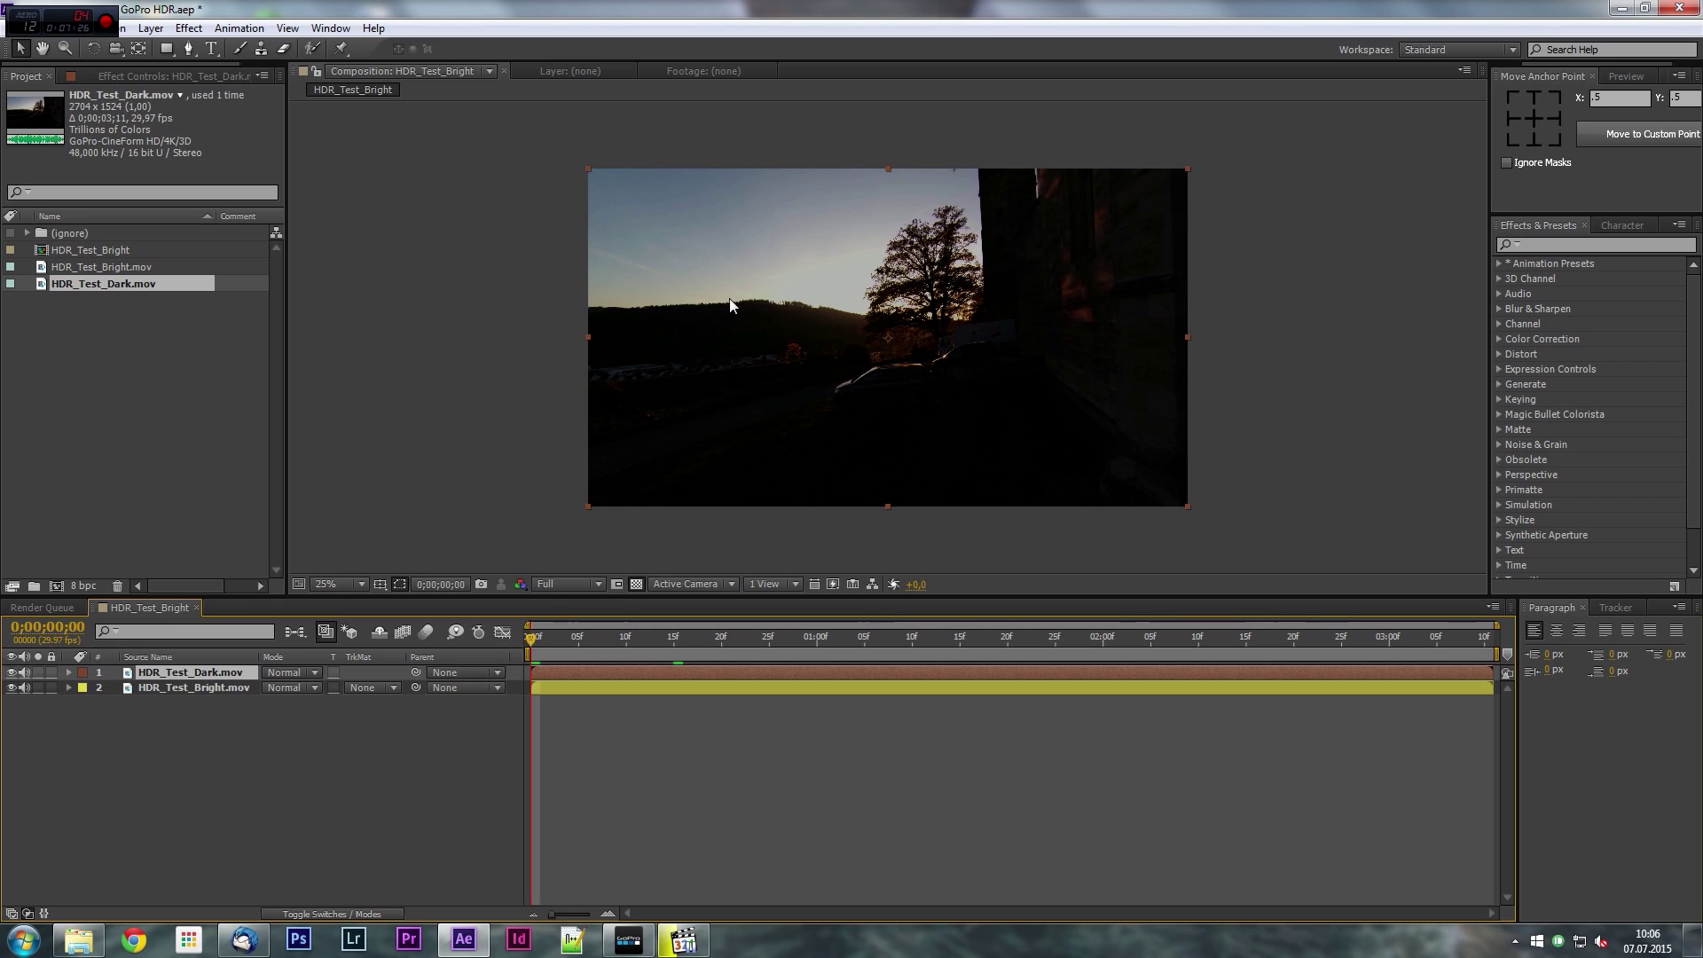
Toggle the dark layer's visibility, then drag Luma Key from an effects search for 'key' onto it.
left_click(11, 673)
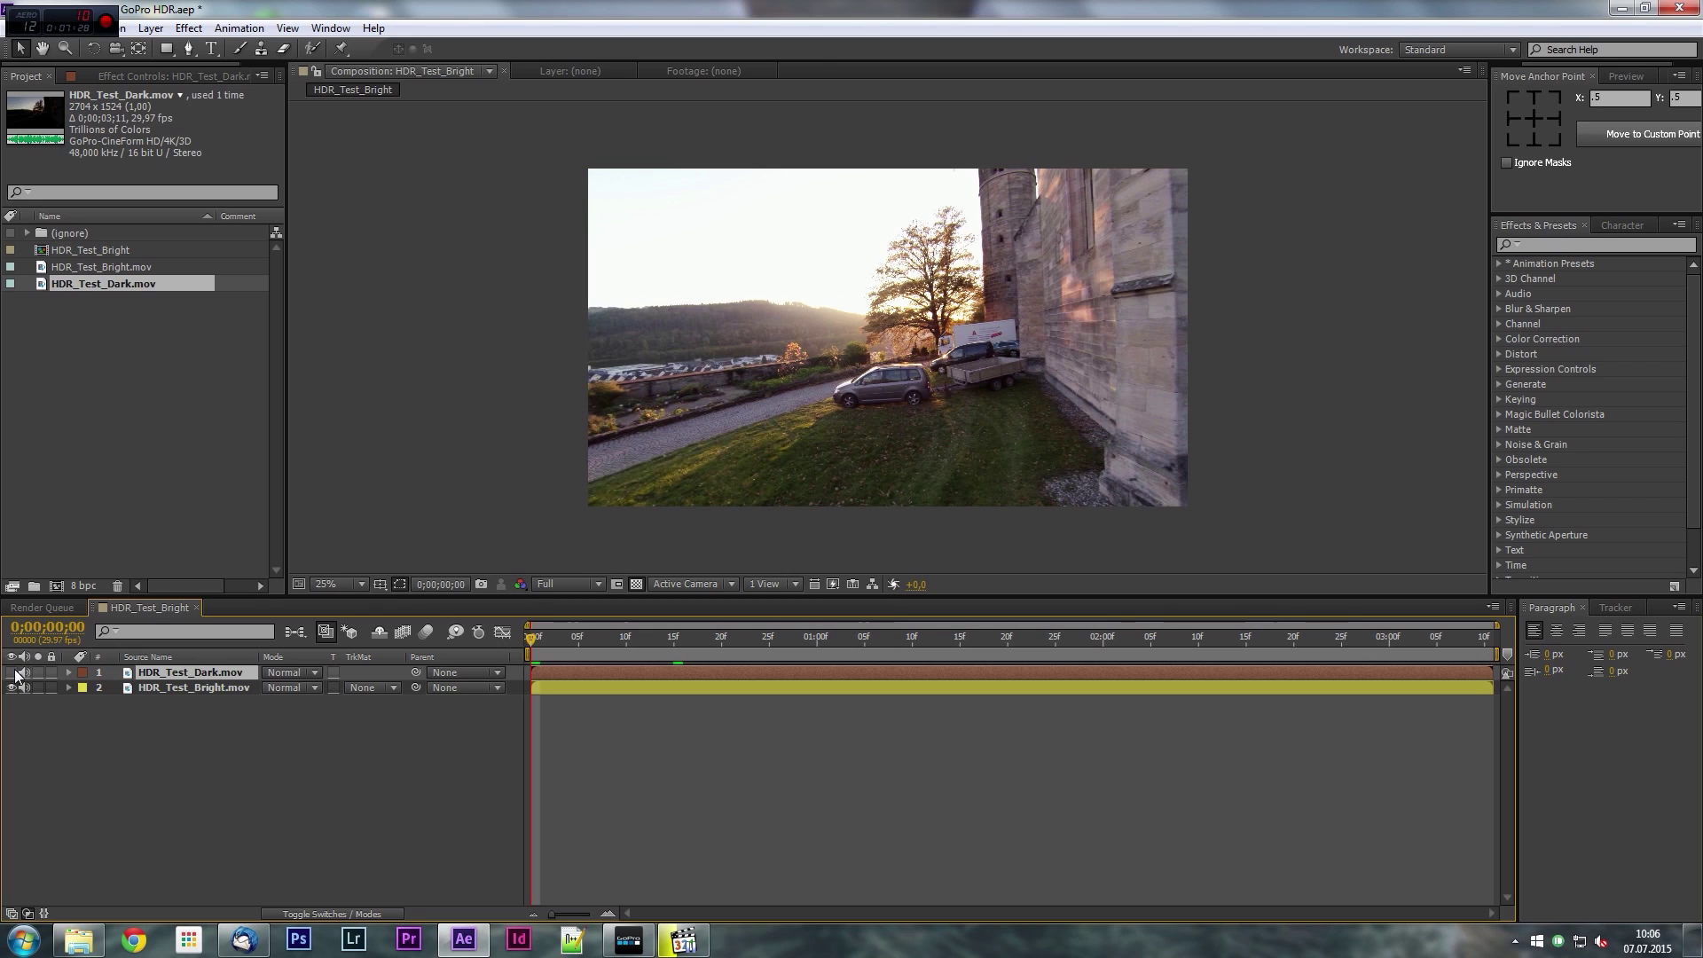
left_click(12, 672)
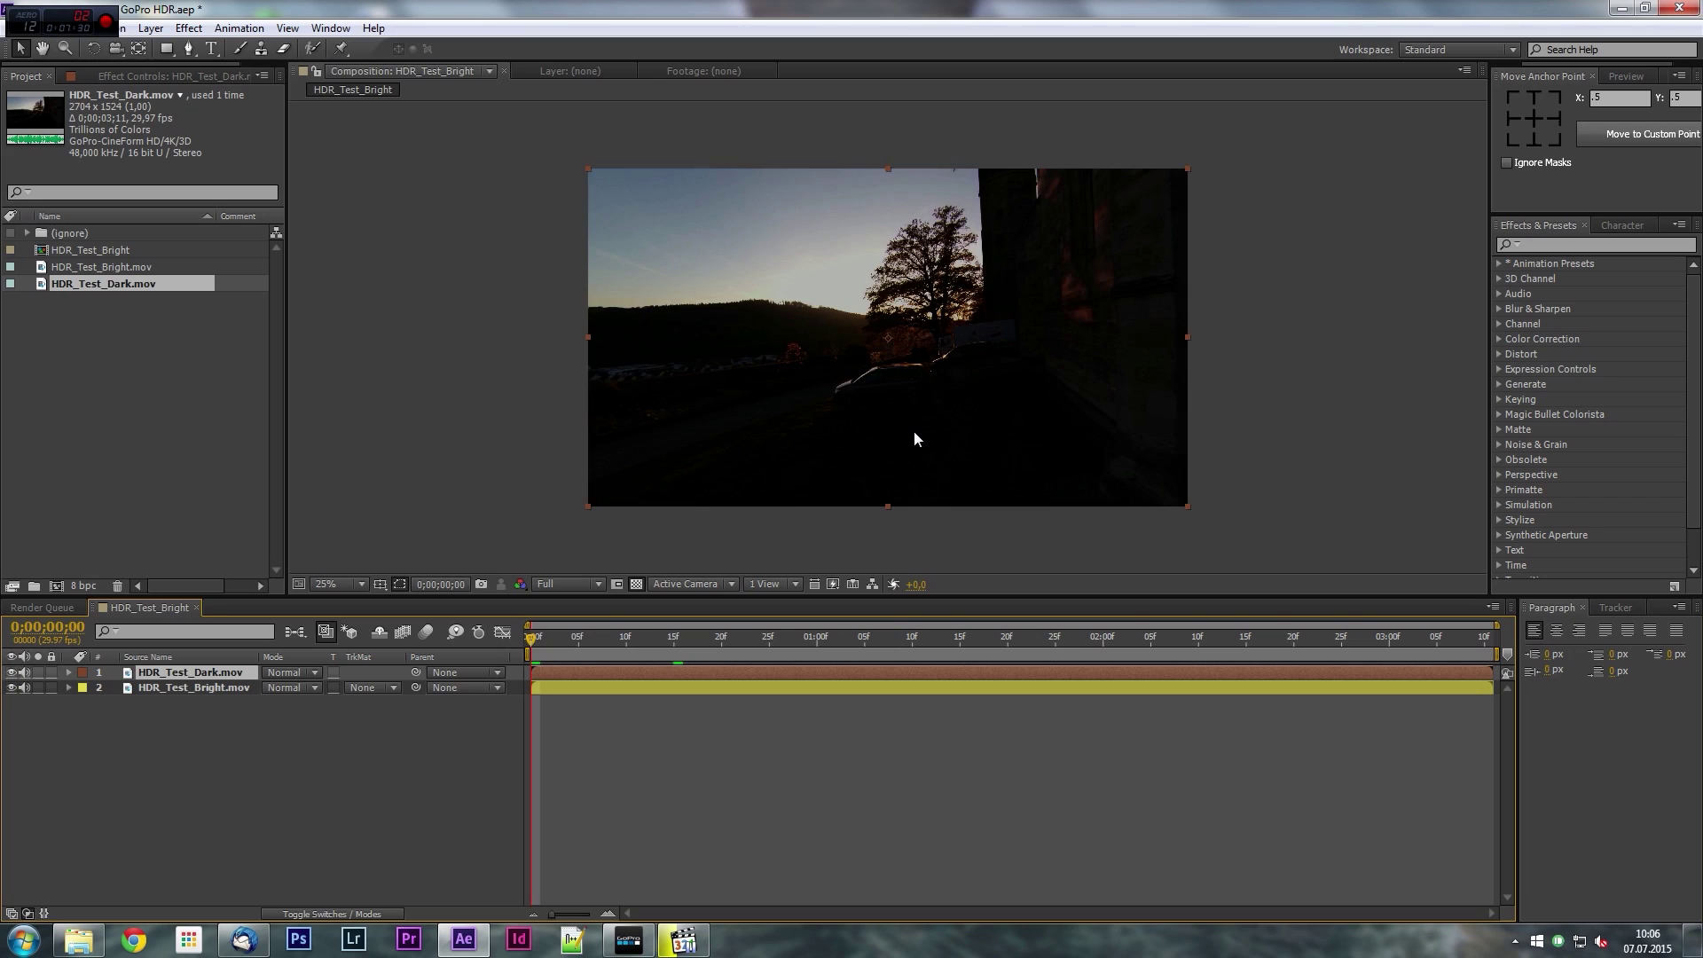
left_click(1612, 243)
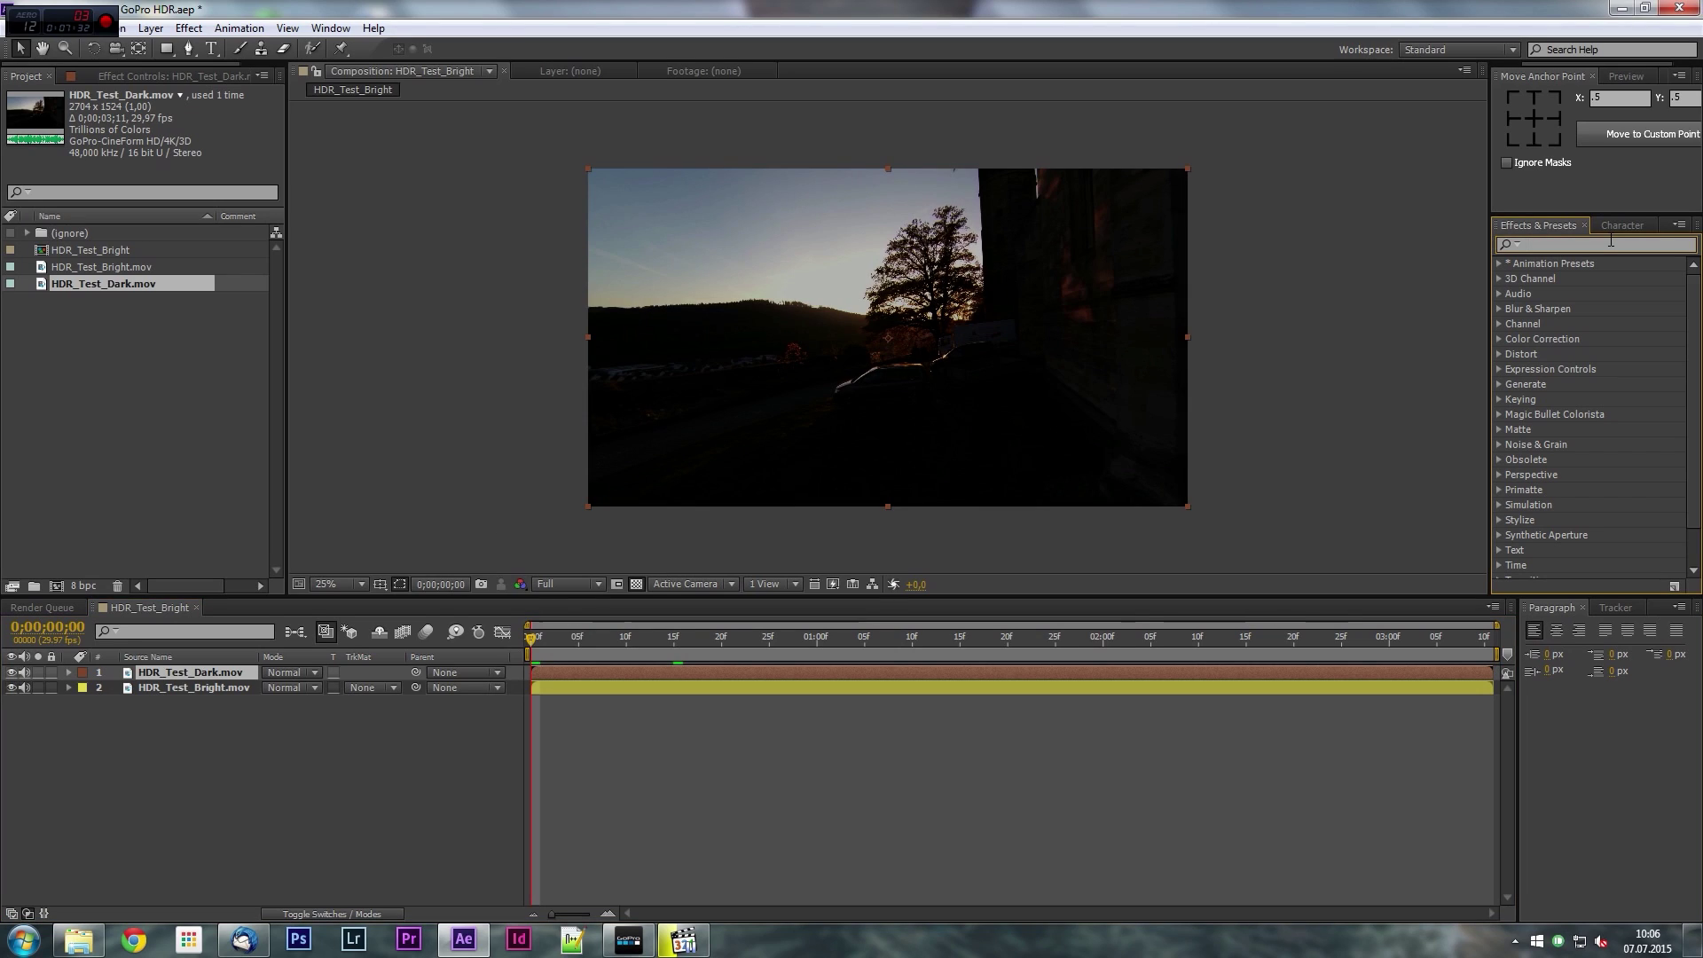
type("key")
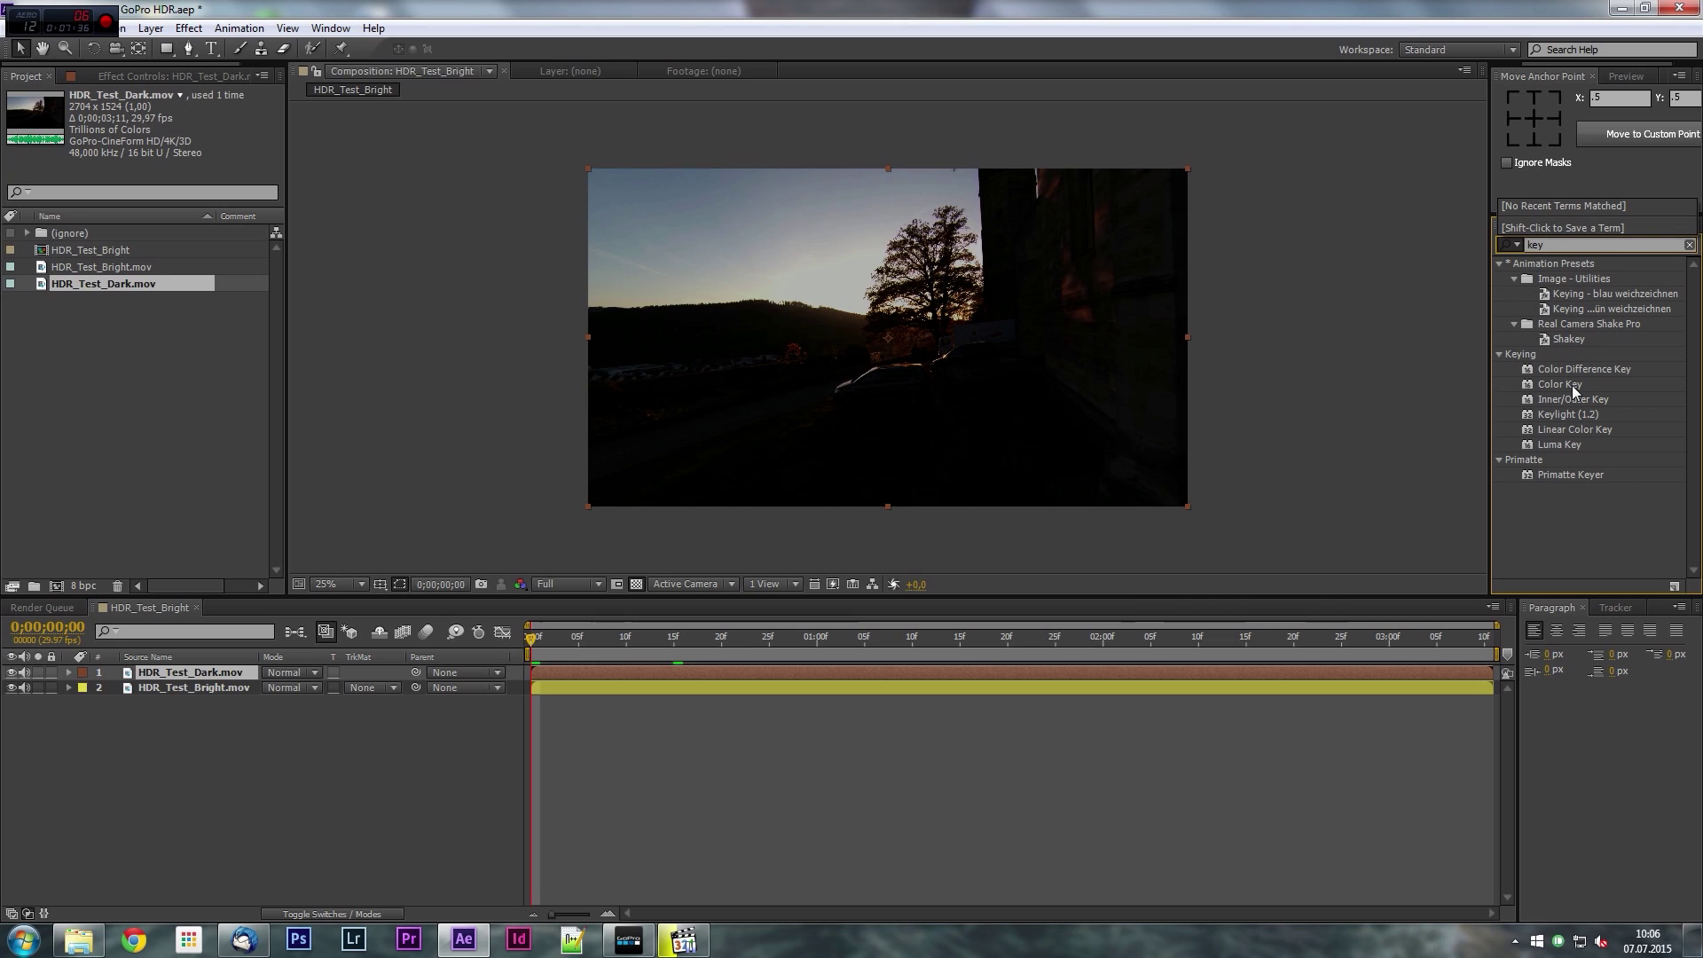
left_click_drag(1560, 448, 936, 383)
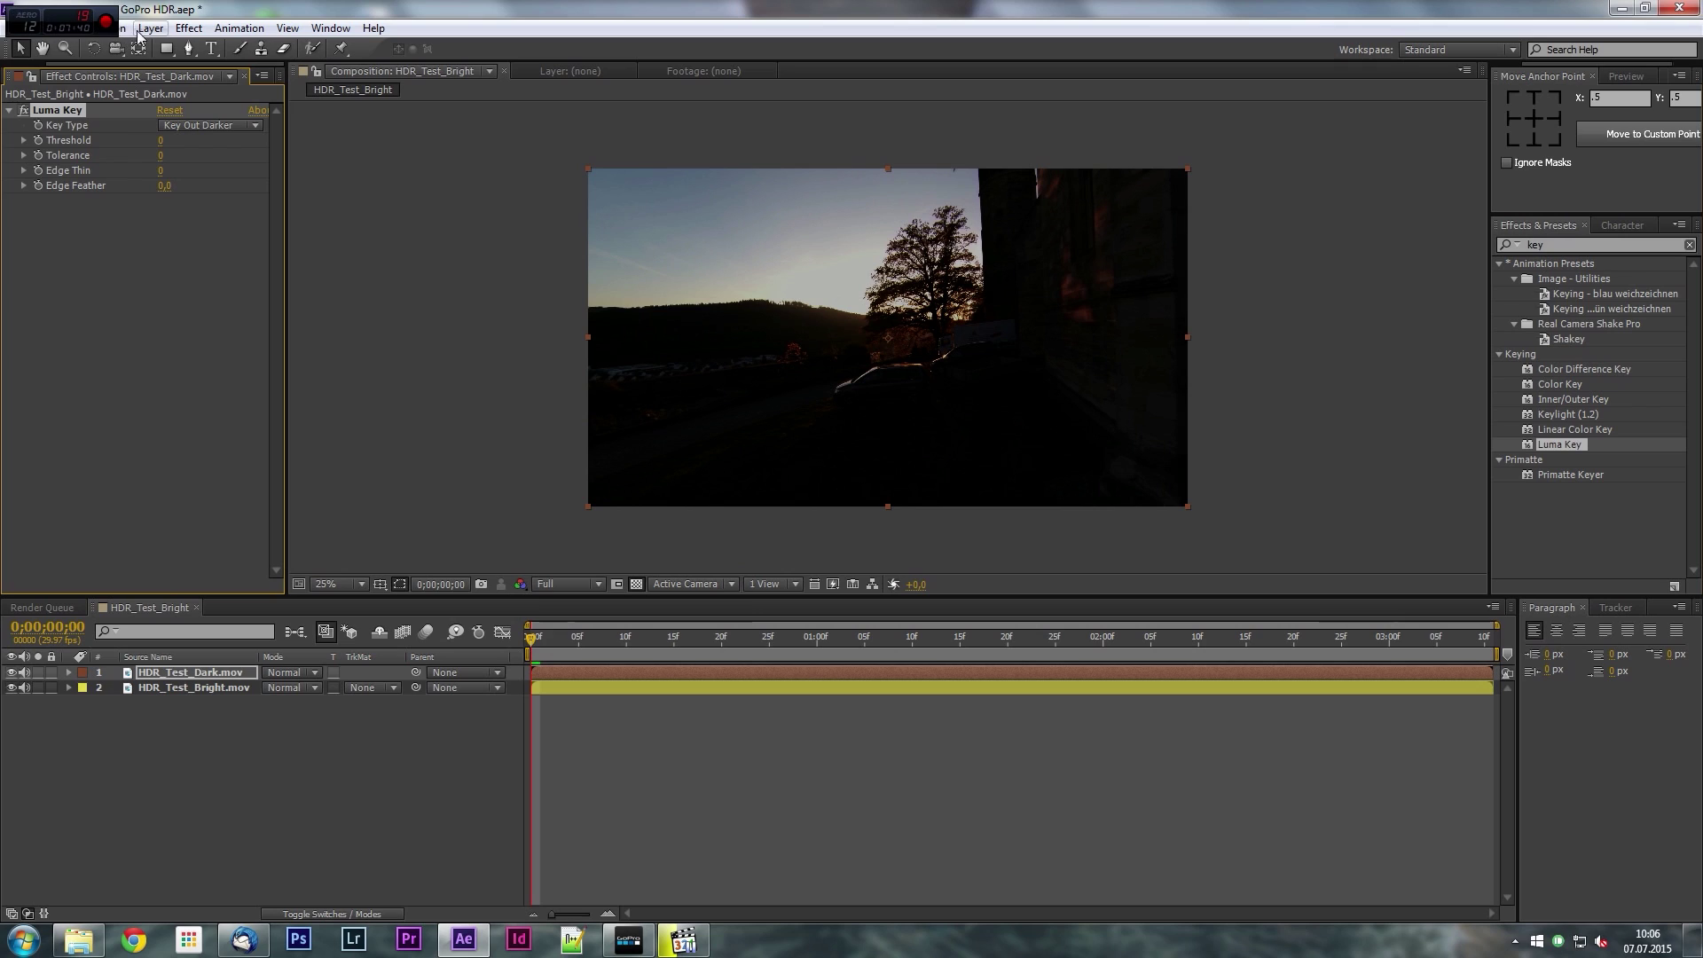
Apply Luma Key from the Effect > Keying menu and select the HDR_Test_Dark layer.
left_click(193, 30)
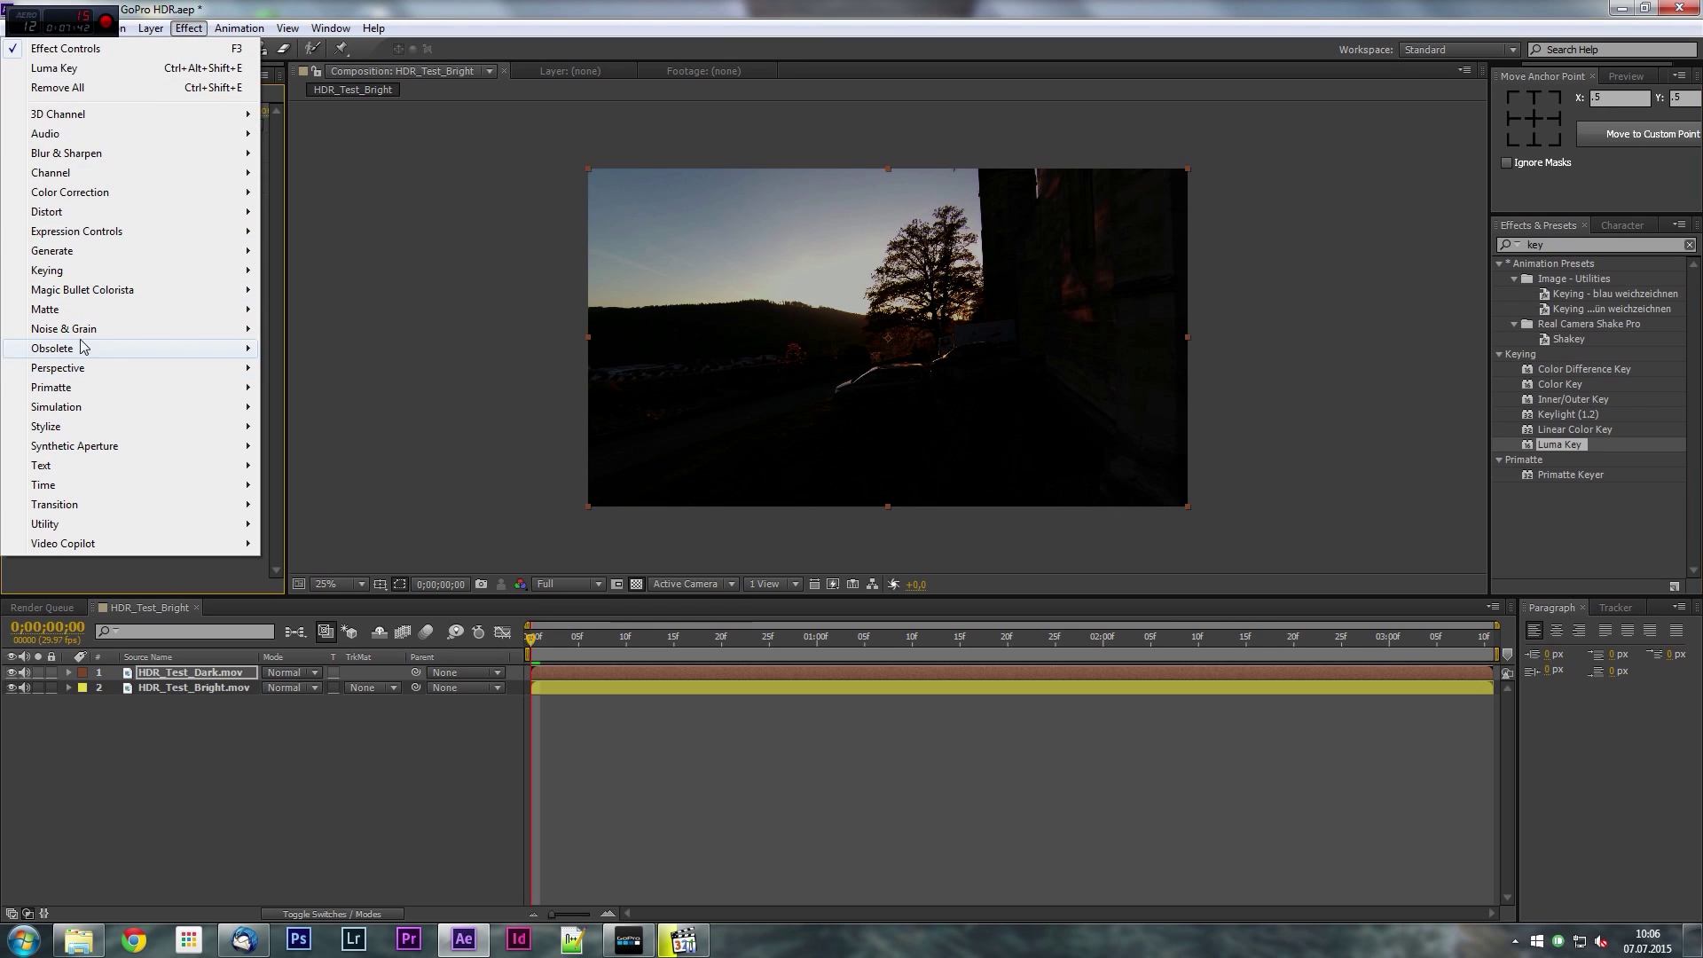
mouse_move(72, 274)
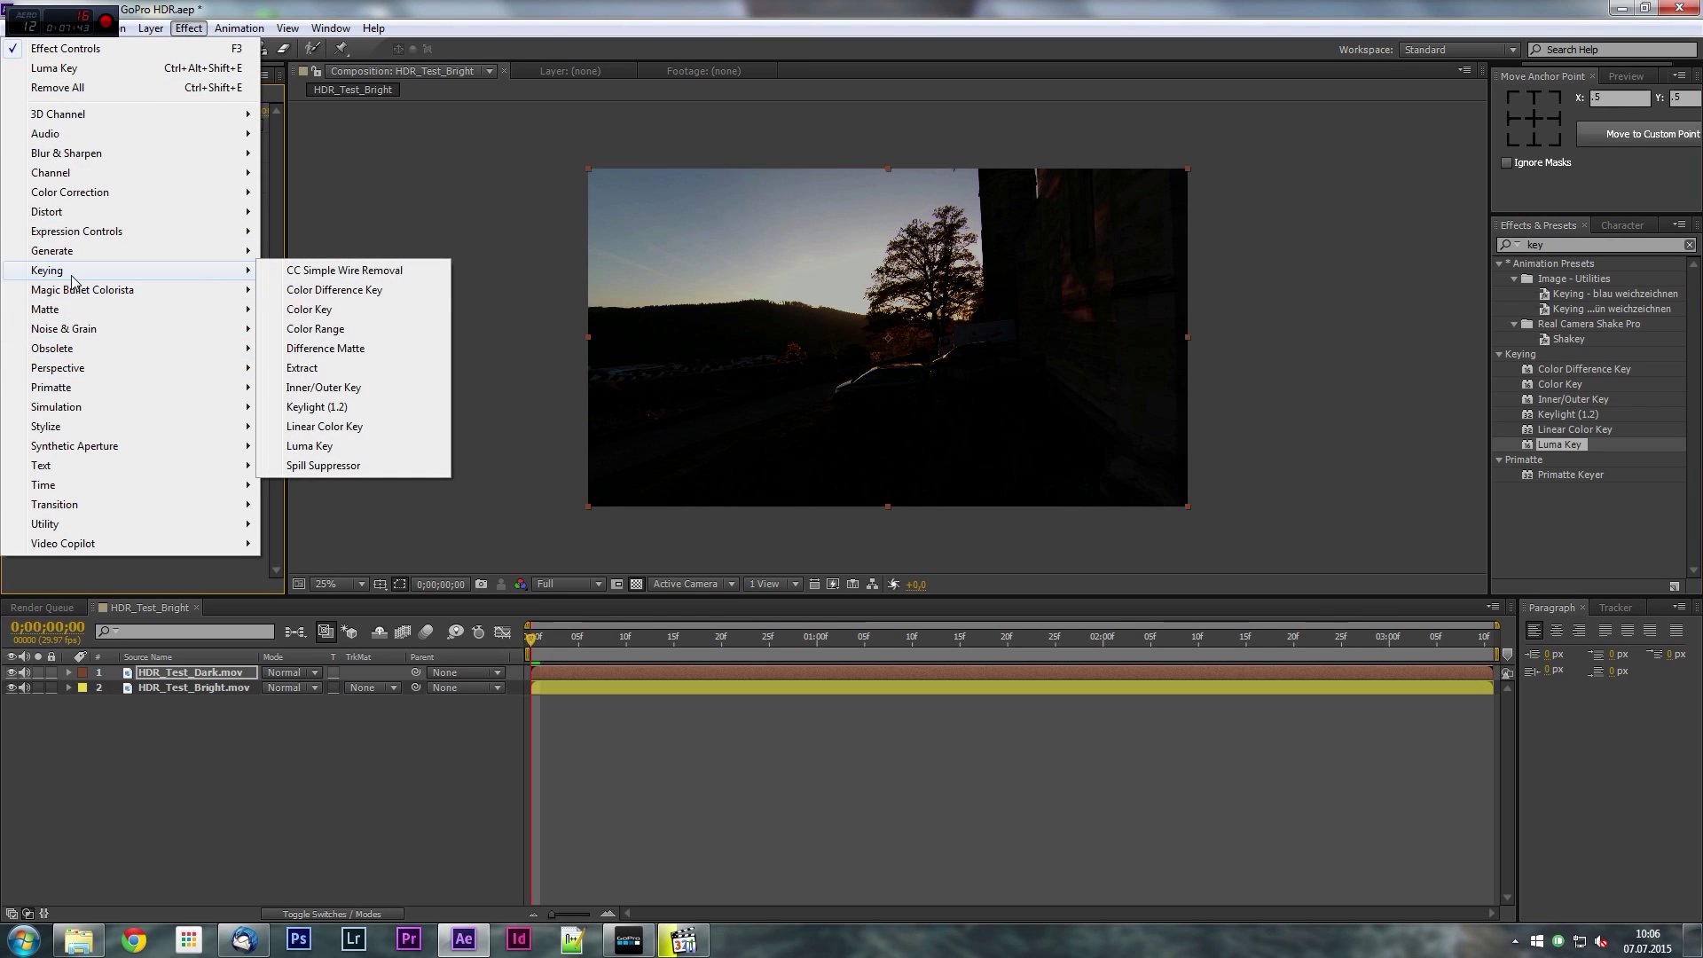
left_click(328, 445)
left_click(217, 674)
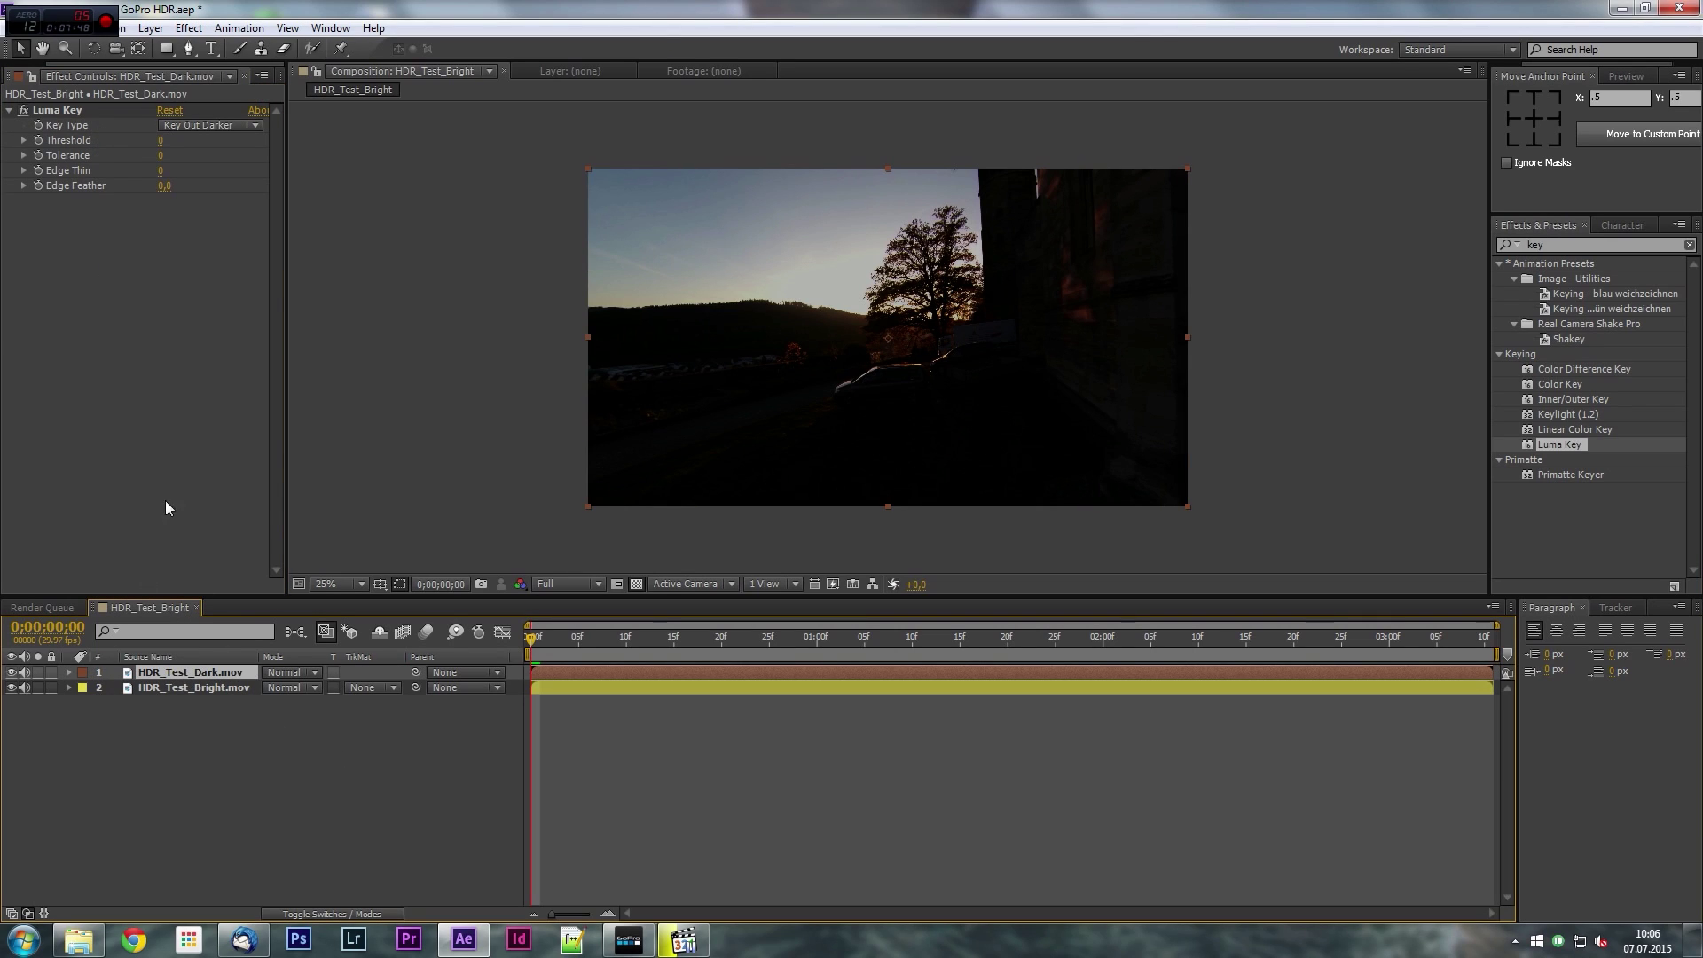
key("h")
left_click(197, 126)
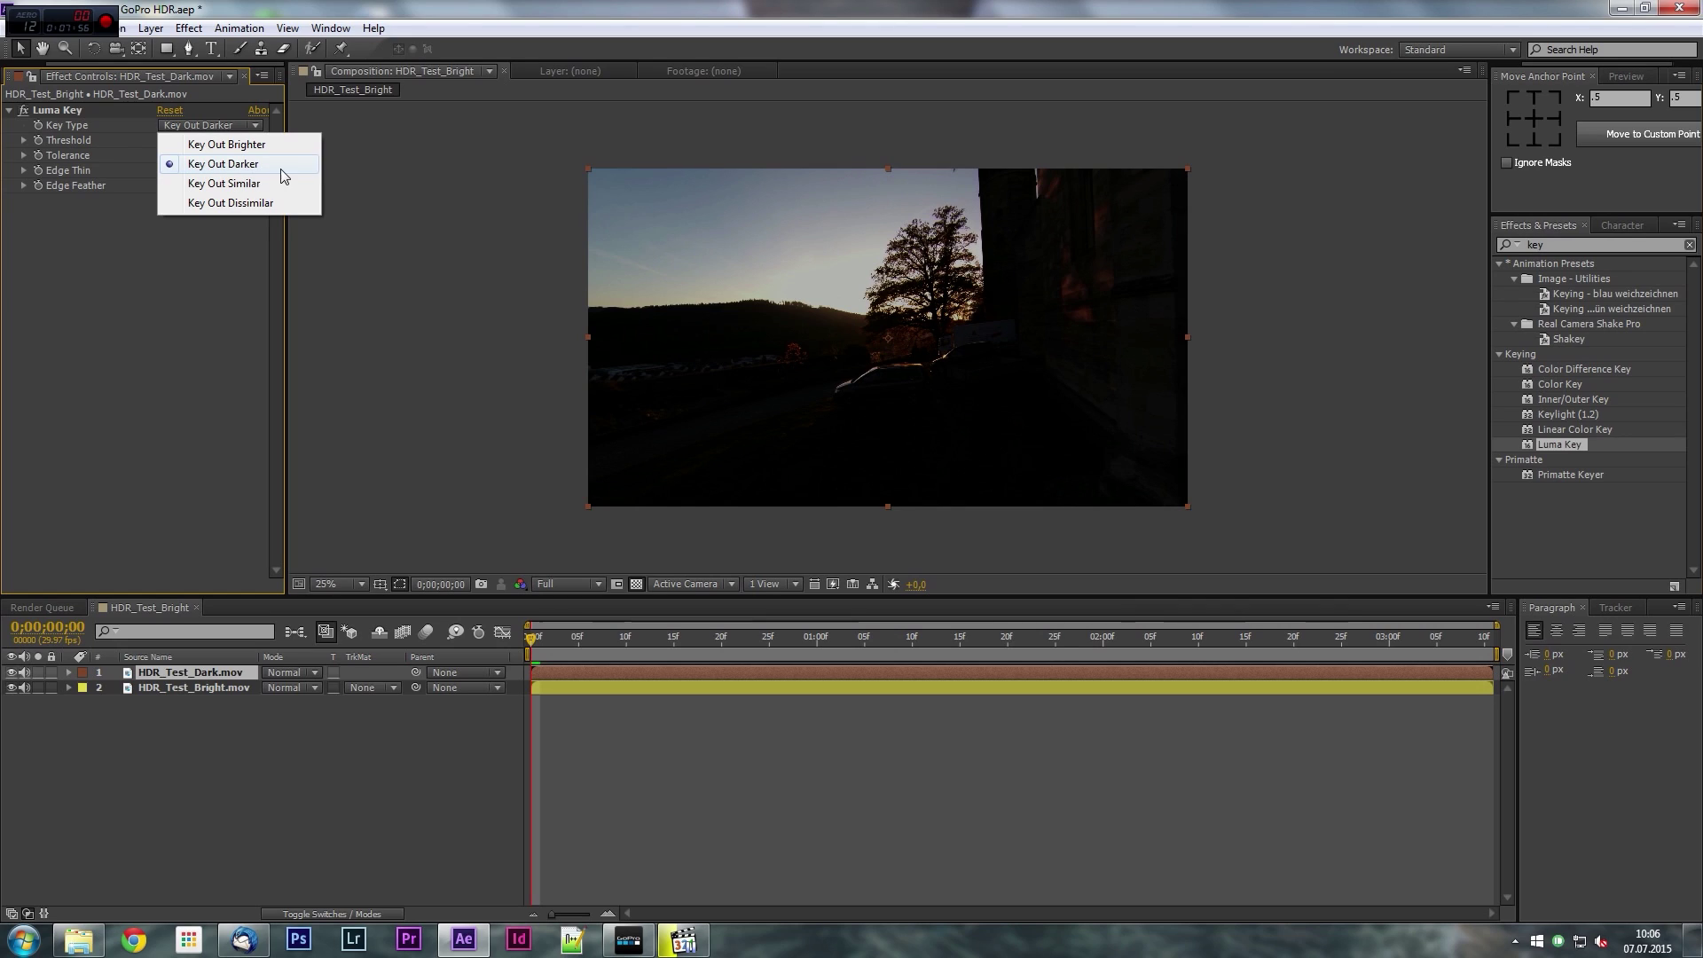
left_click(189, 261)
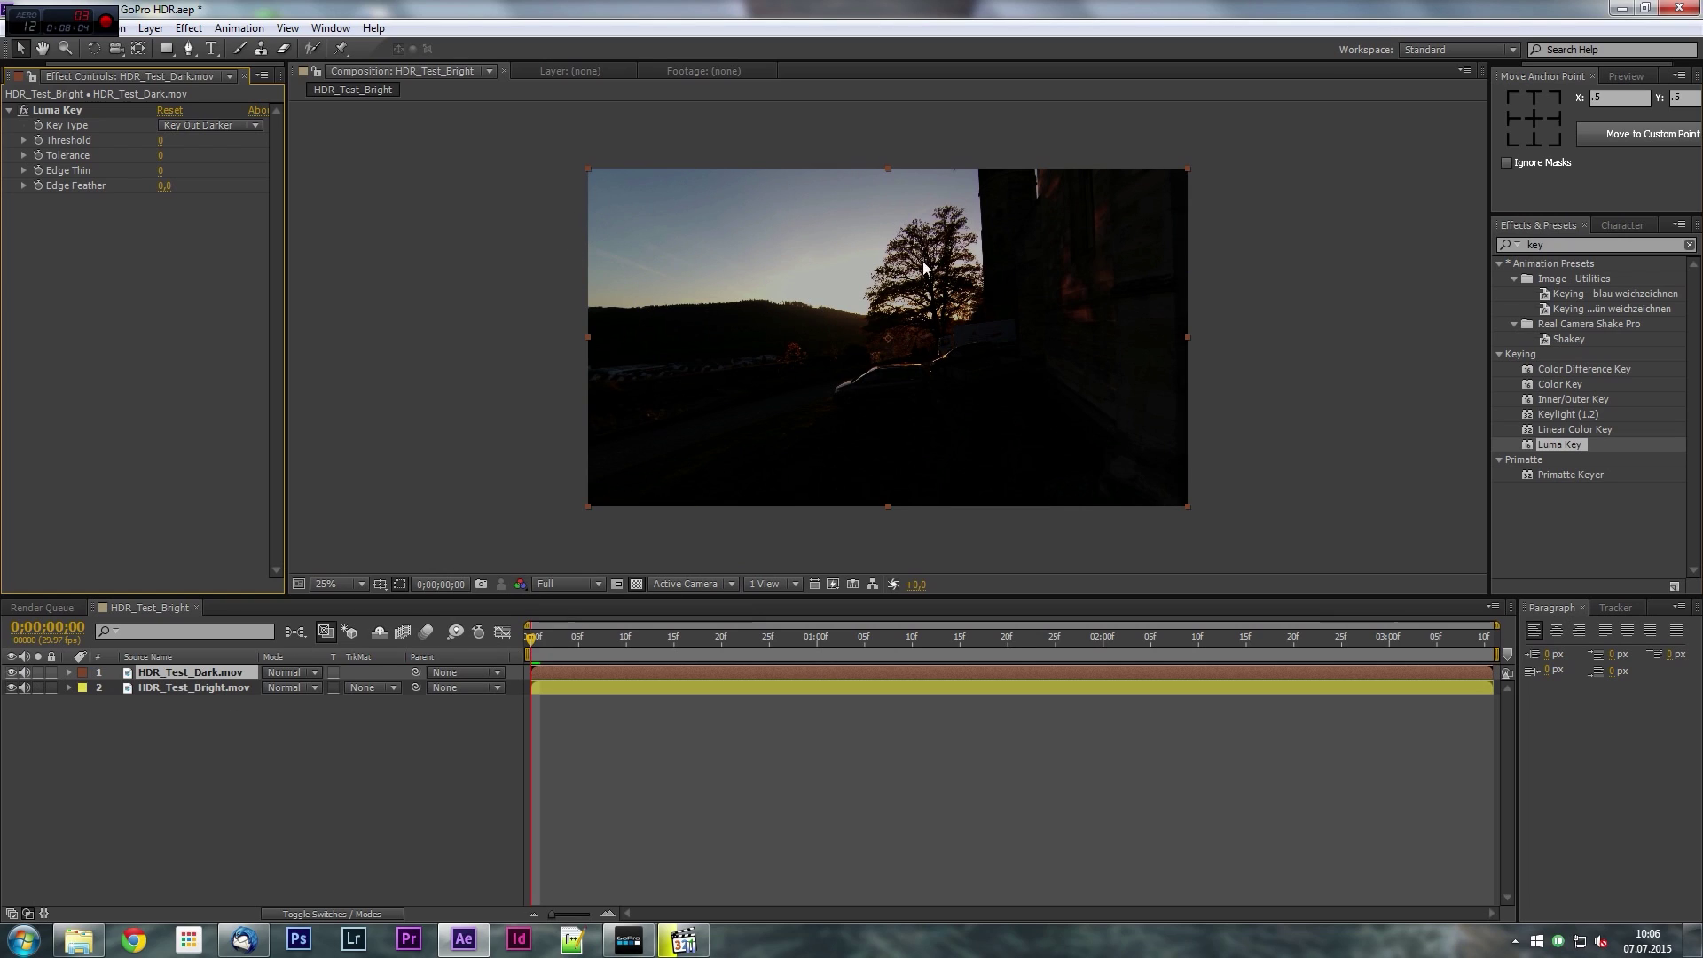
left_click(12, 673)
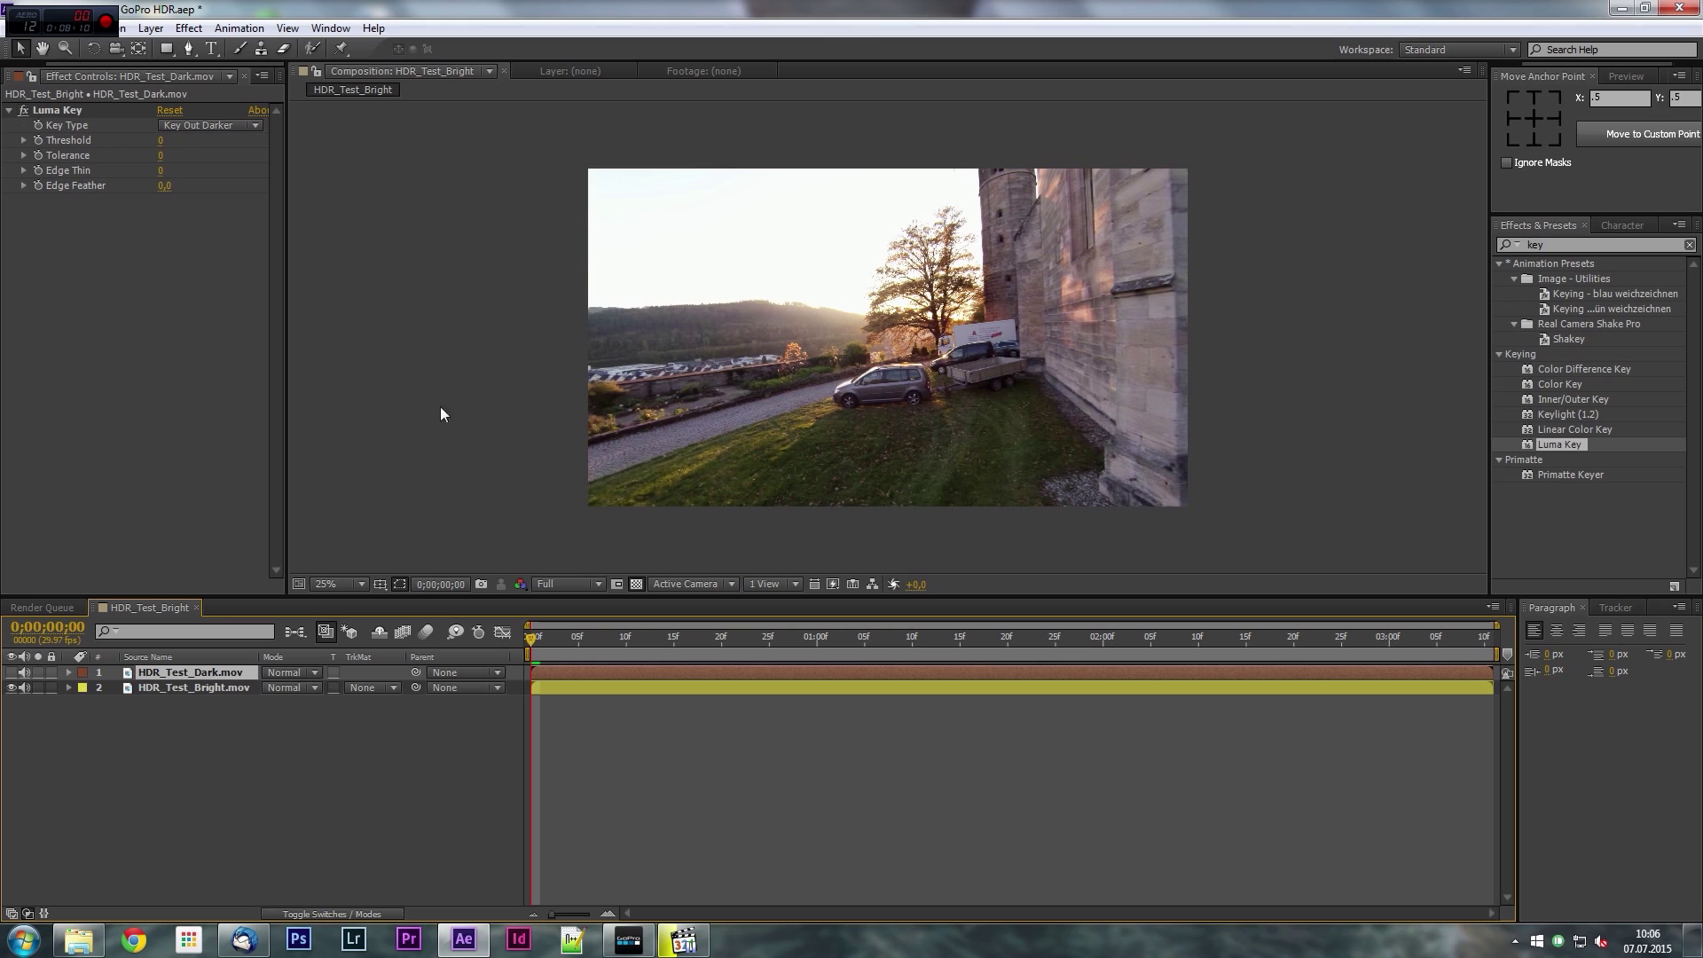
left_click(11, 672)
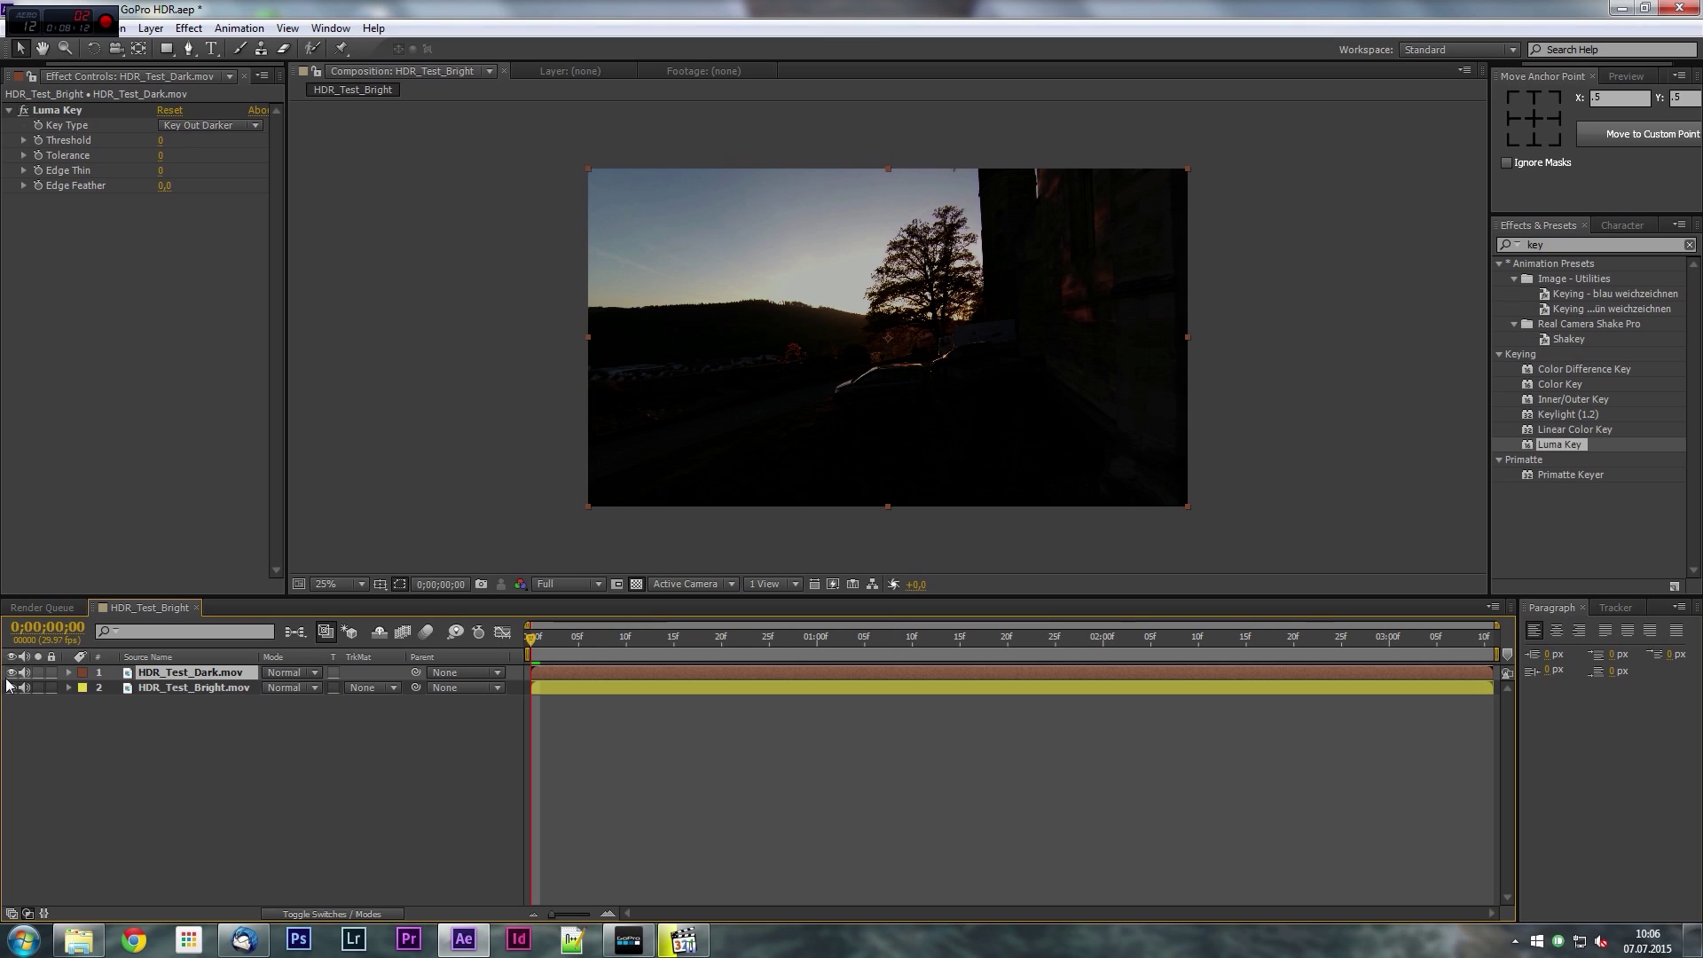
left_click(160, 257)
Set the Luma Key Threshold to 45.
left_click(161, 141)
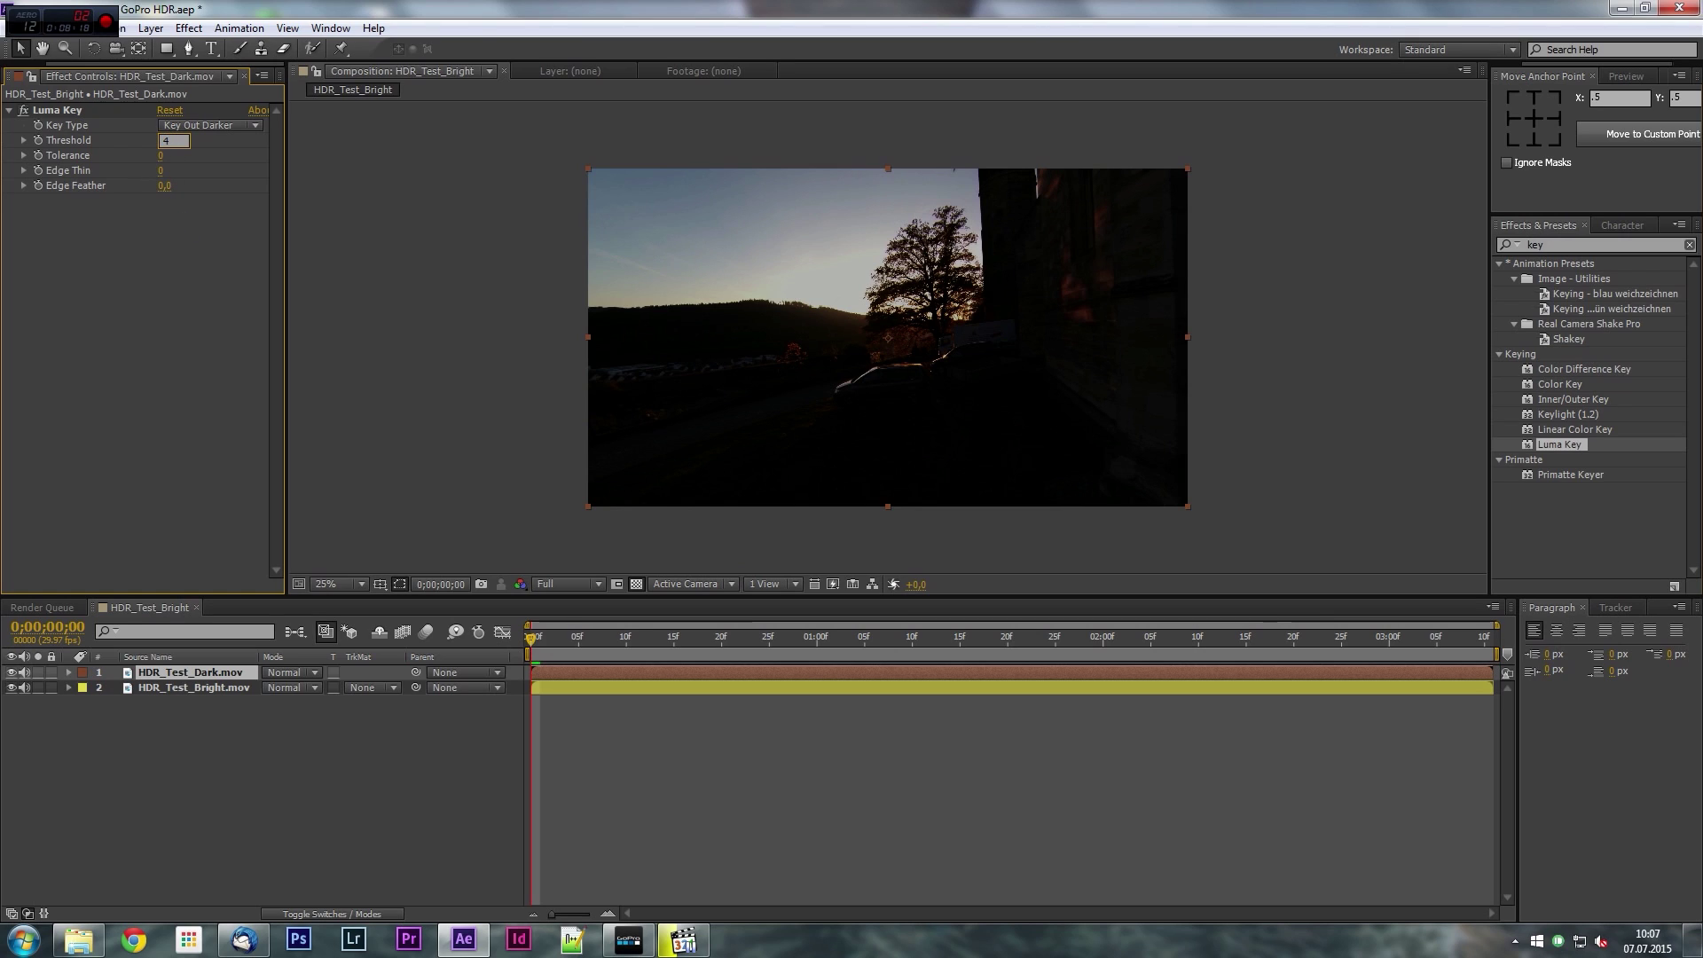
type("45")
key("Return")
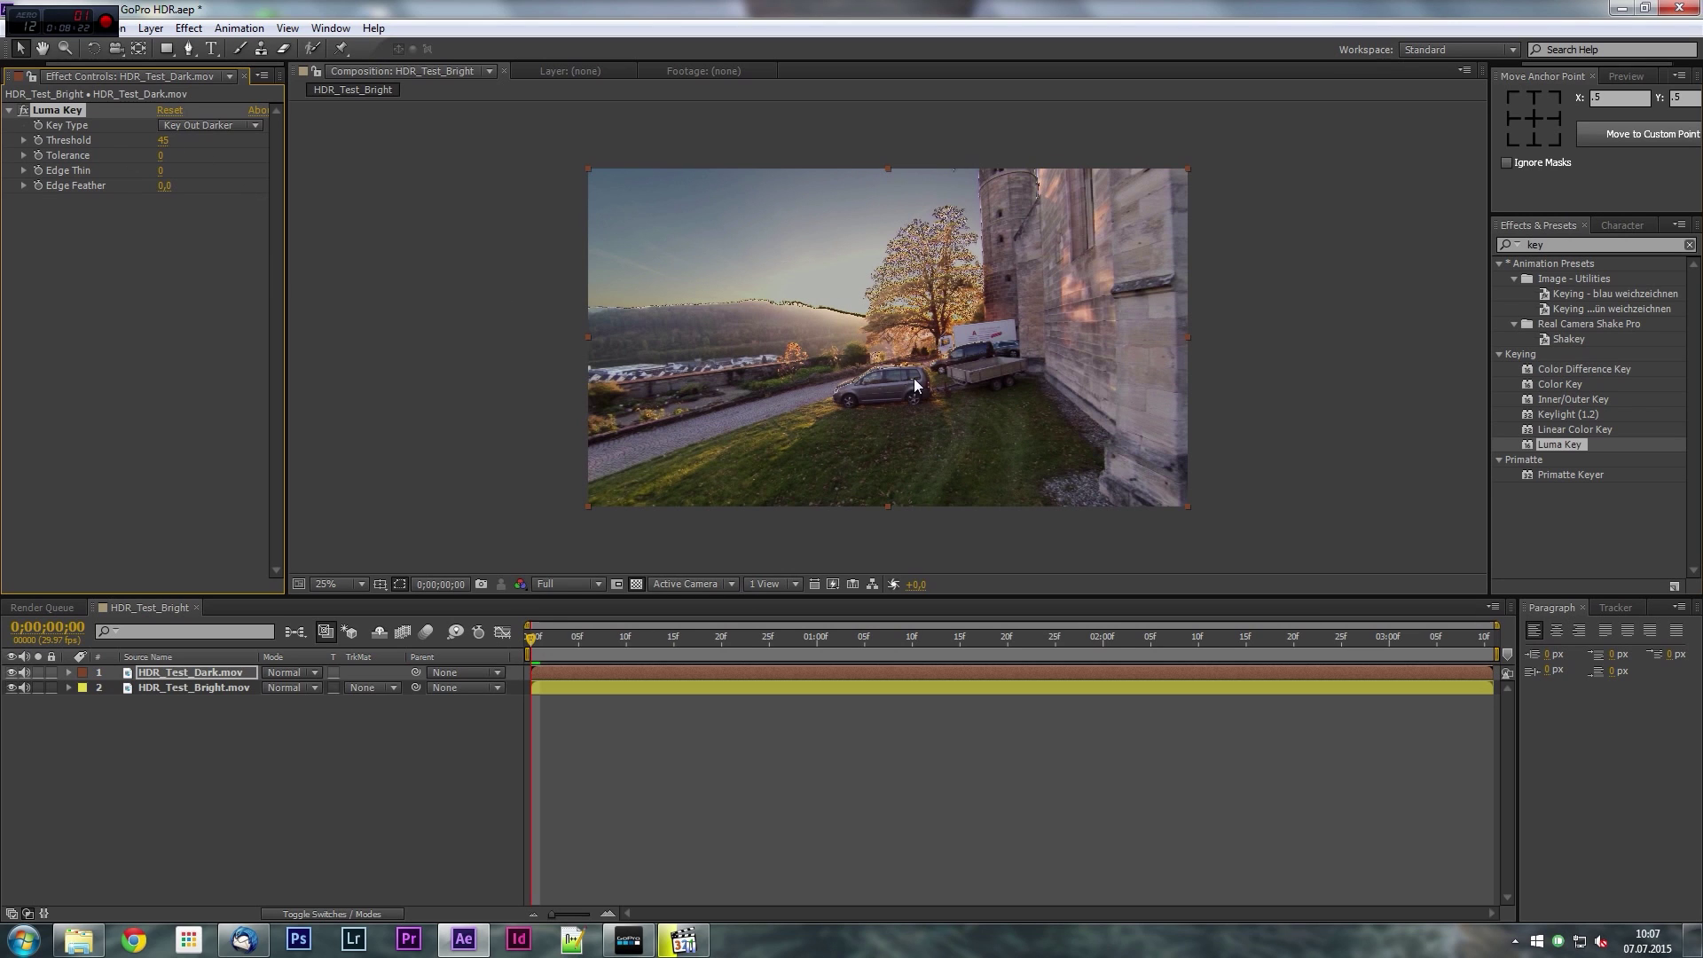
scroll(835, 315, "up", 2)
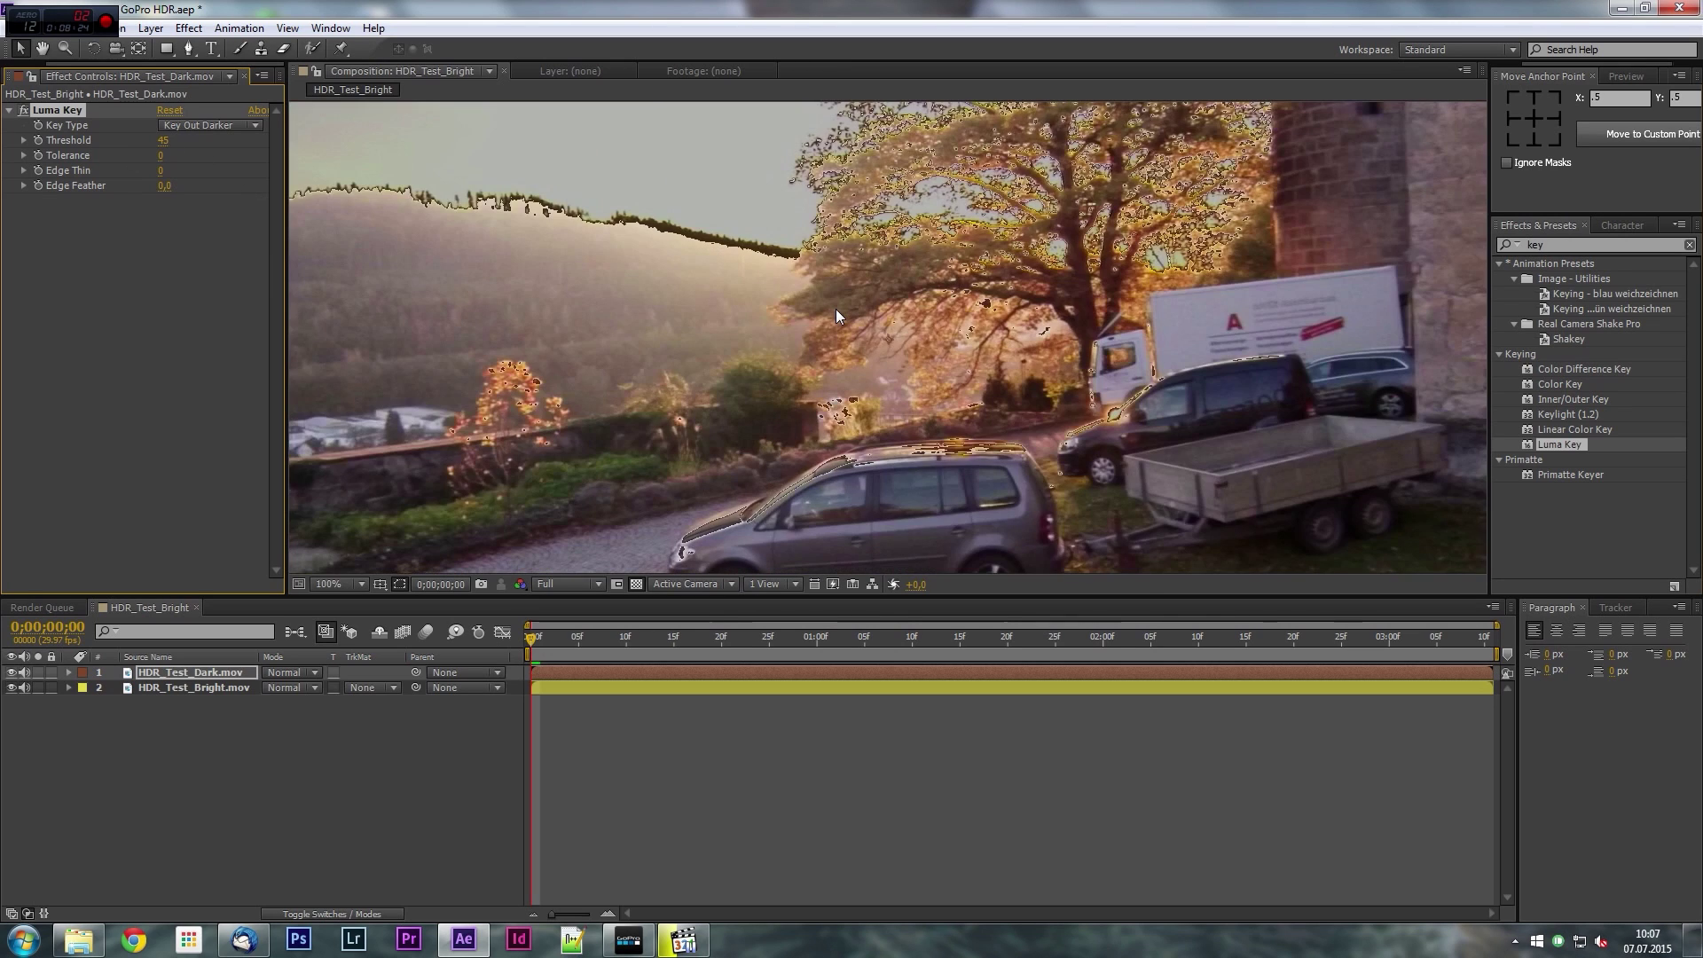
scroll(830, 213, "down", 2)
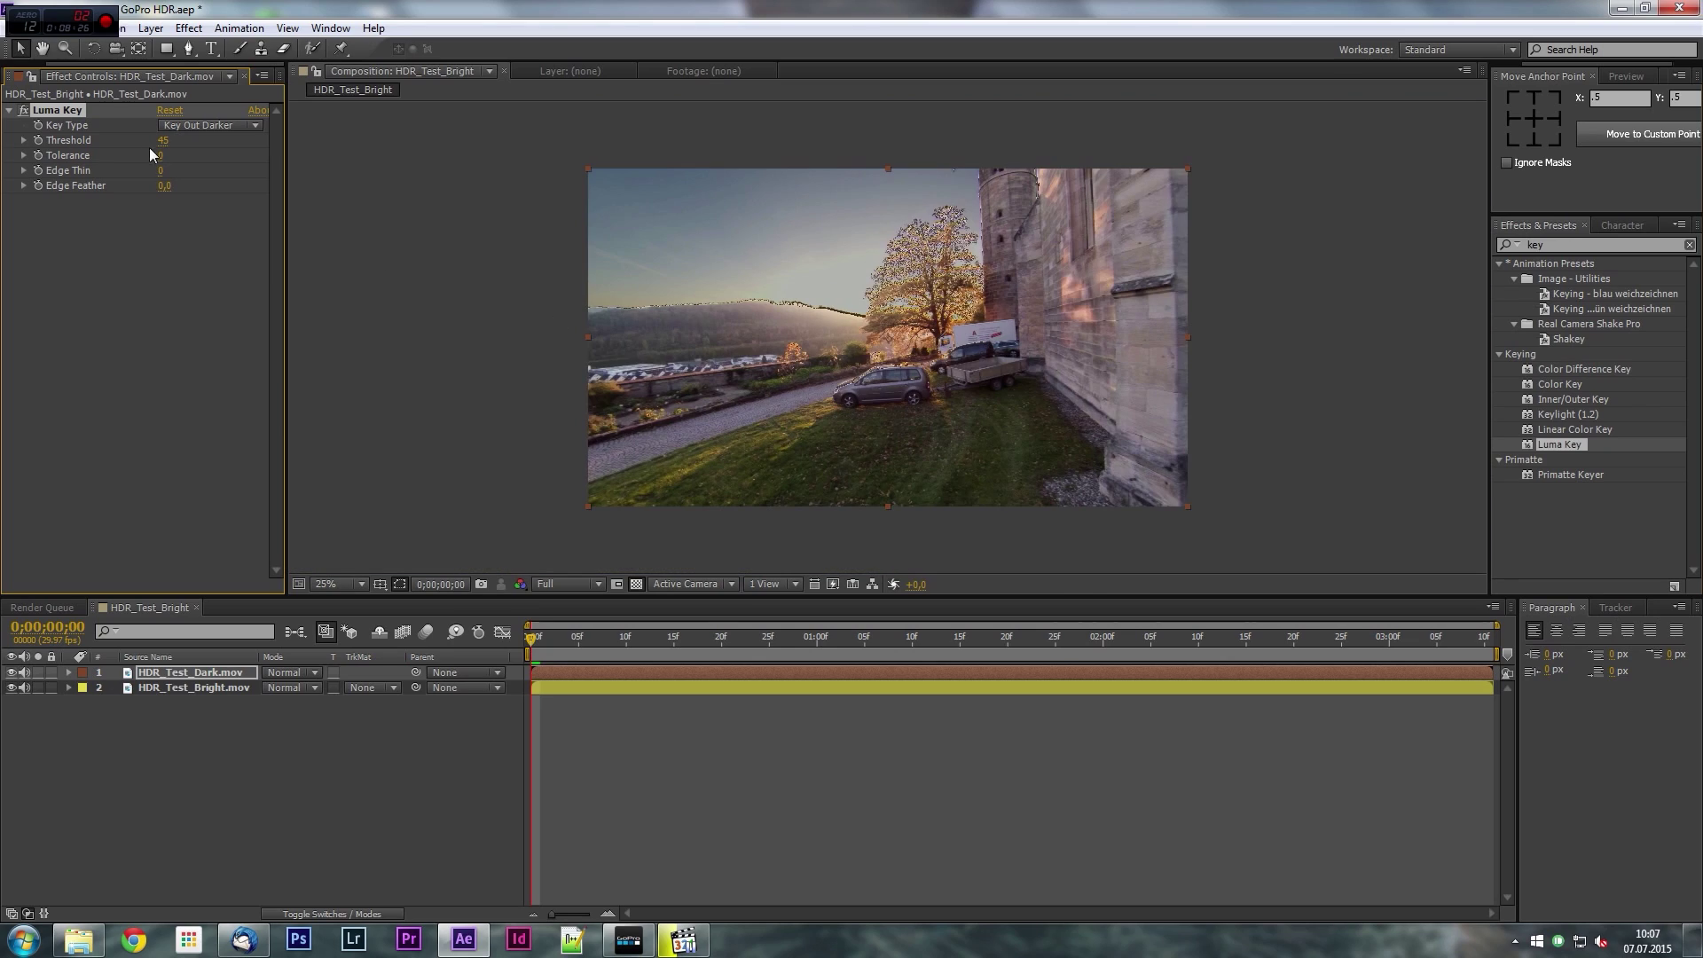
Scrub the Threshold up and down to compare, then settle on a value of 50.
left_click_drag(157, 138, 274, 169)
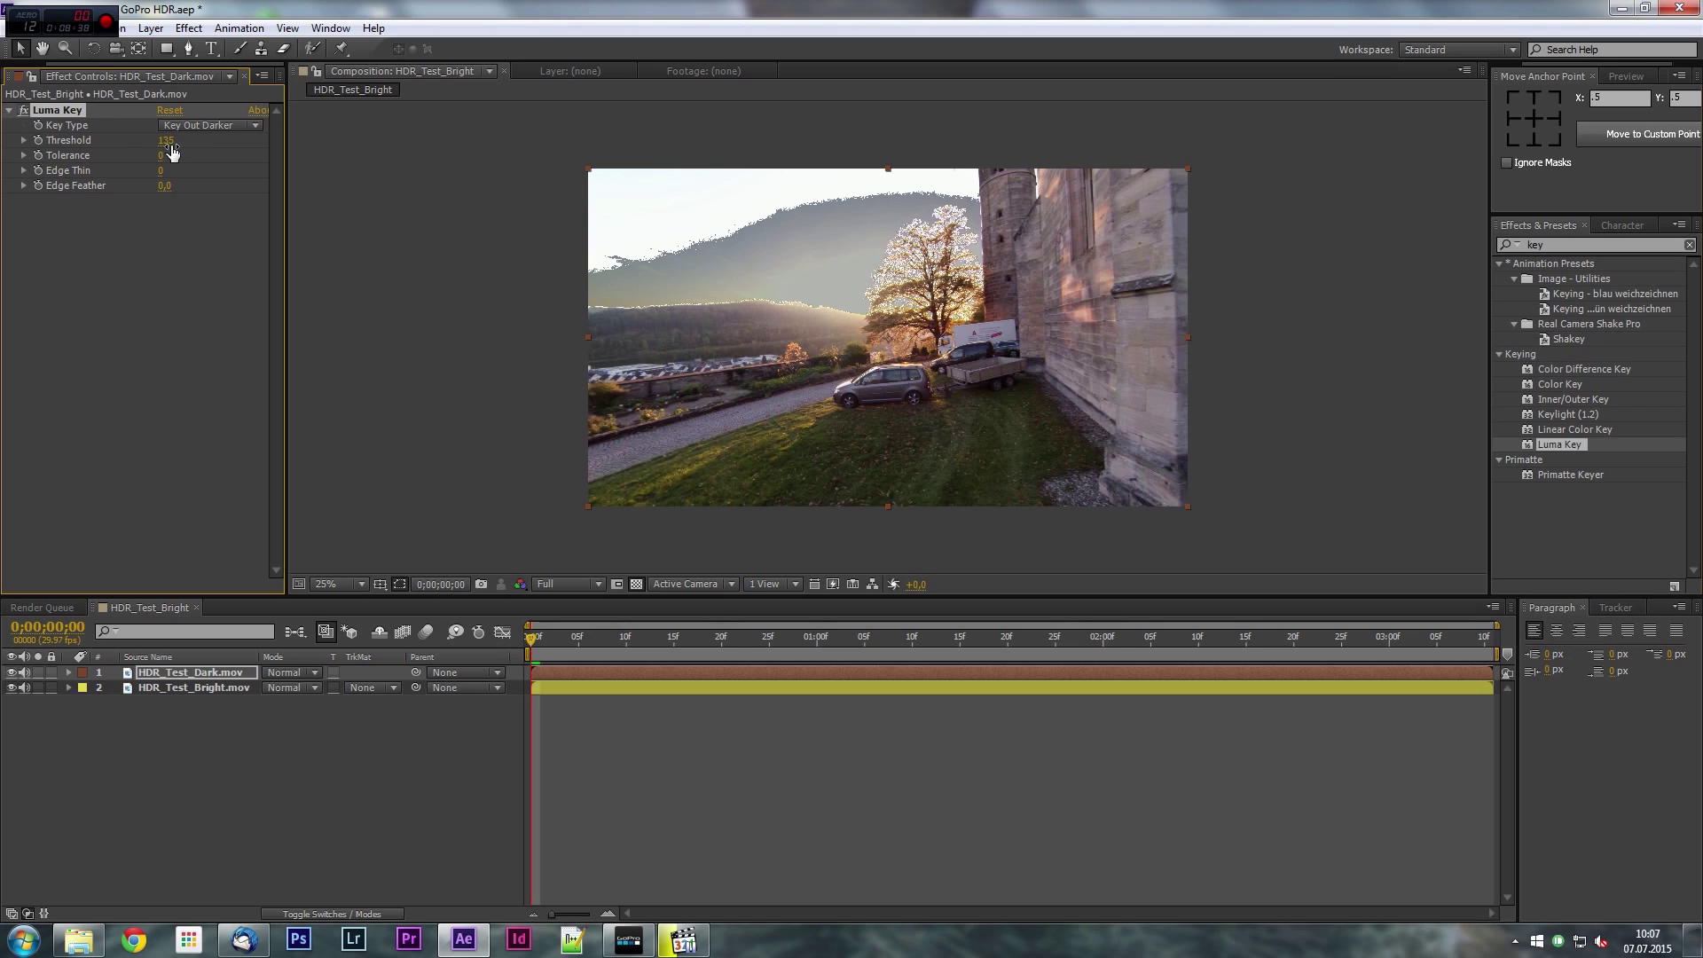
left_click_drag(172, 153, 91, 139)
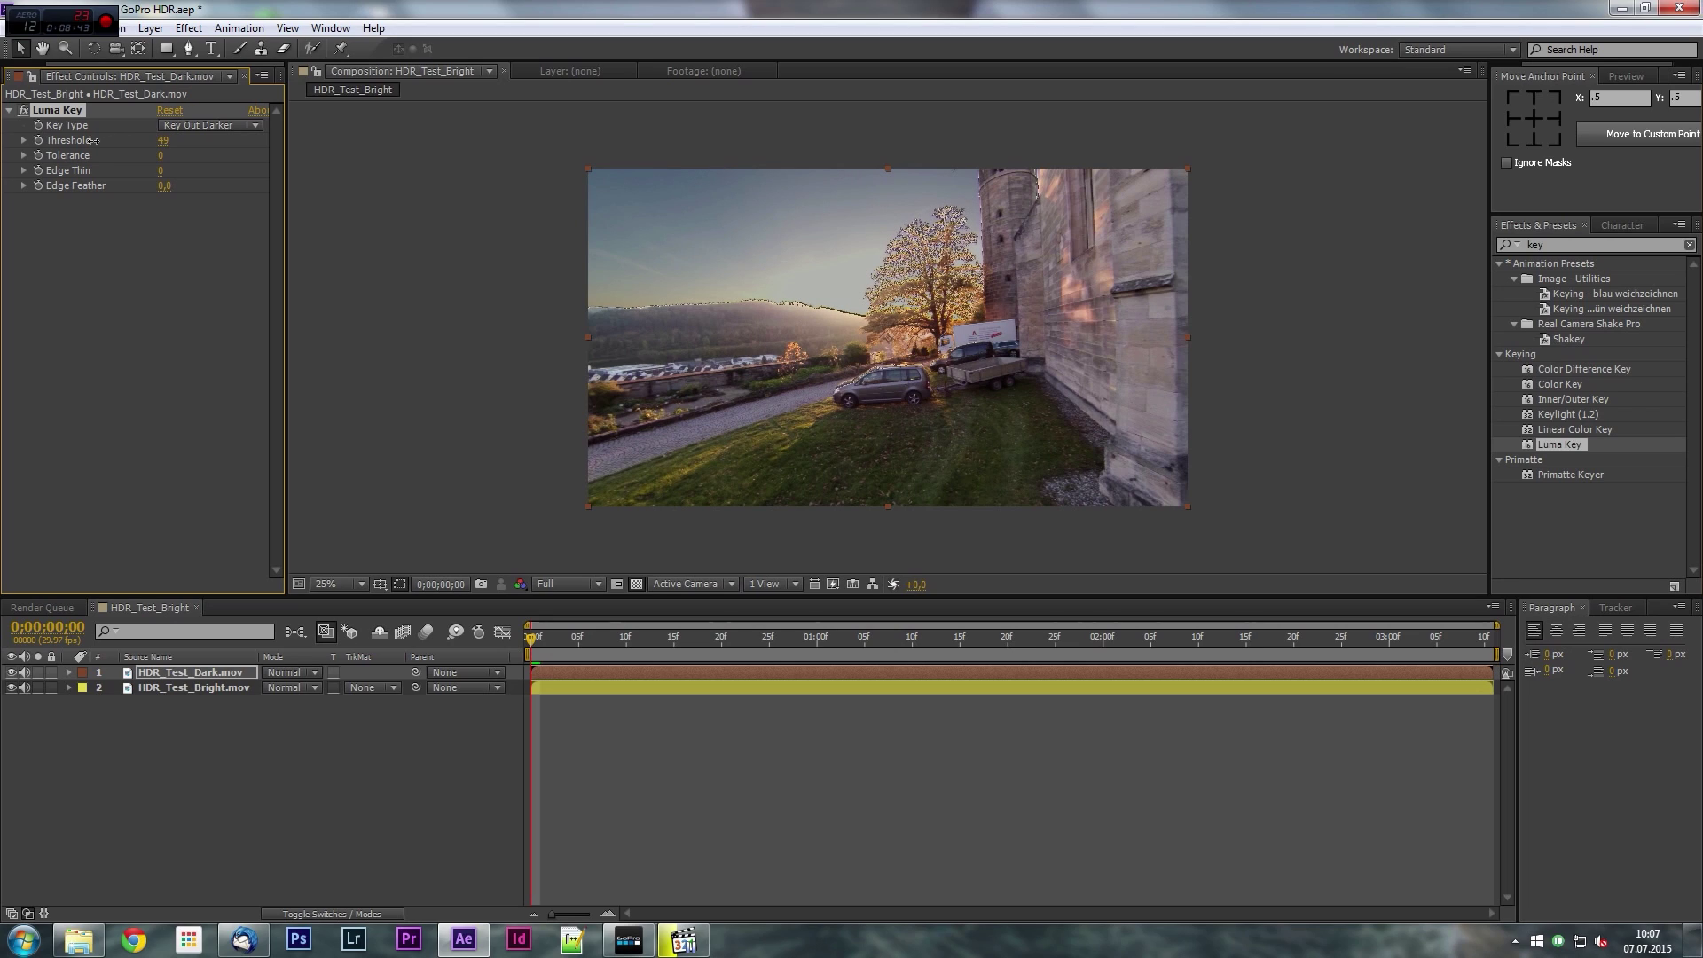
left_click(166, 140)
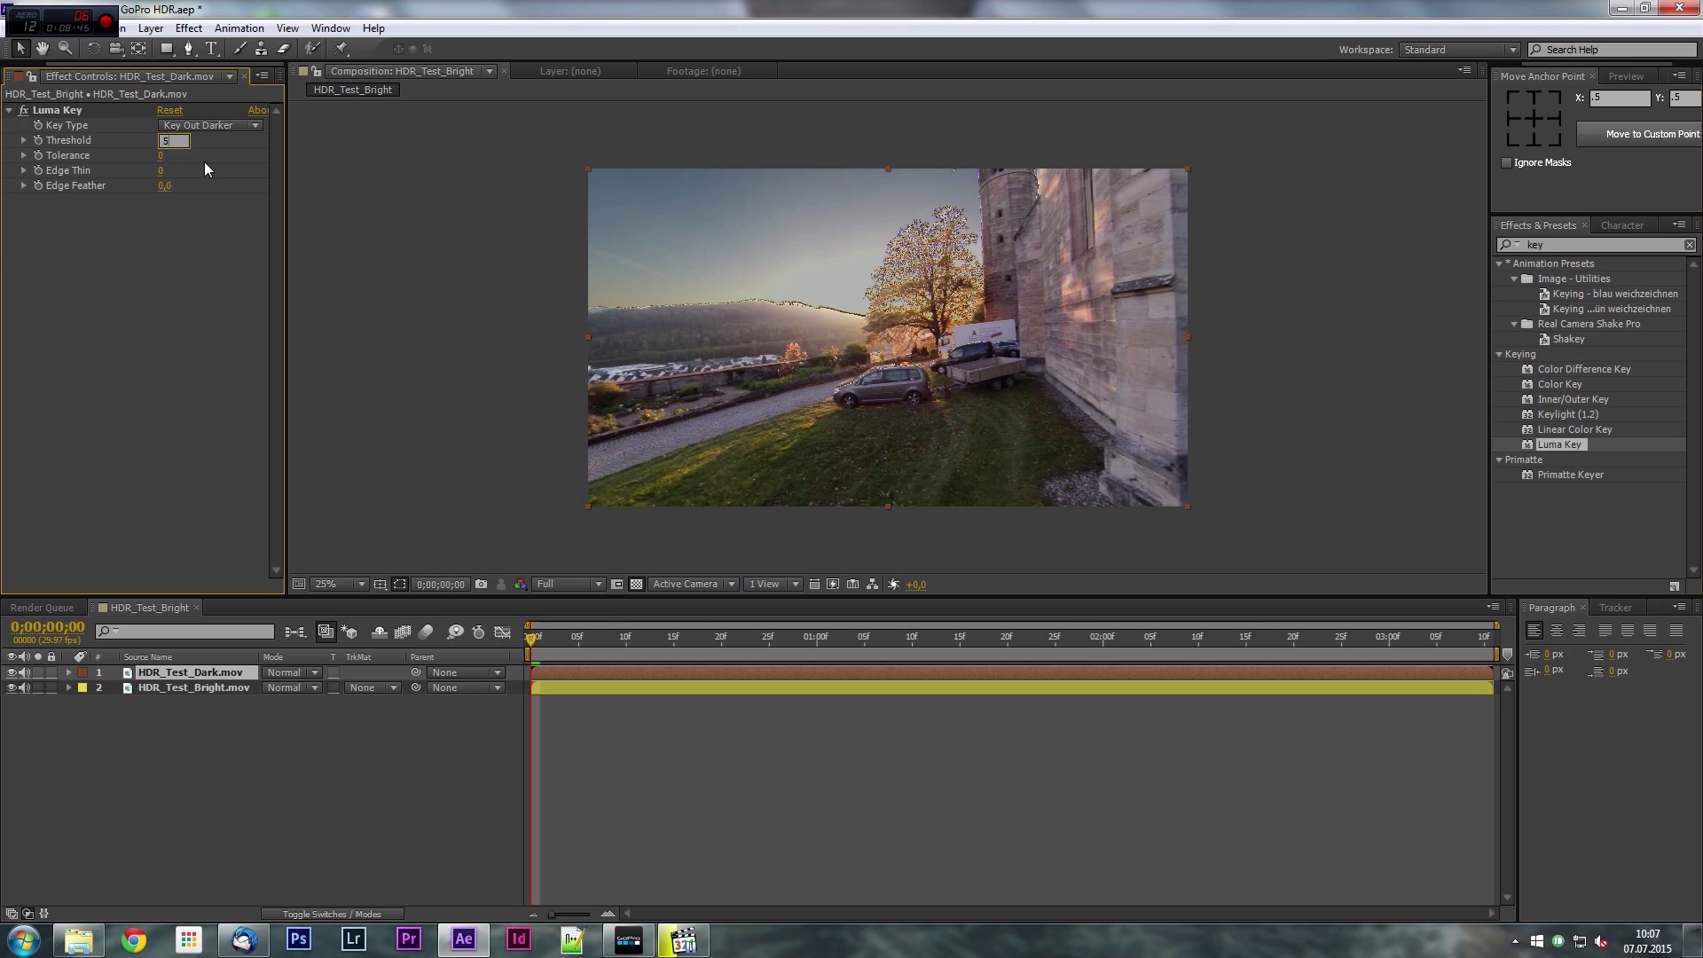
type("50")
key("Return")
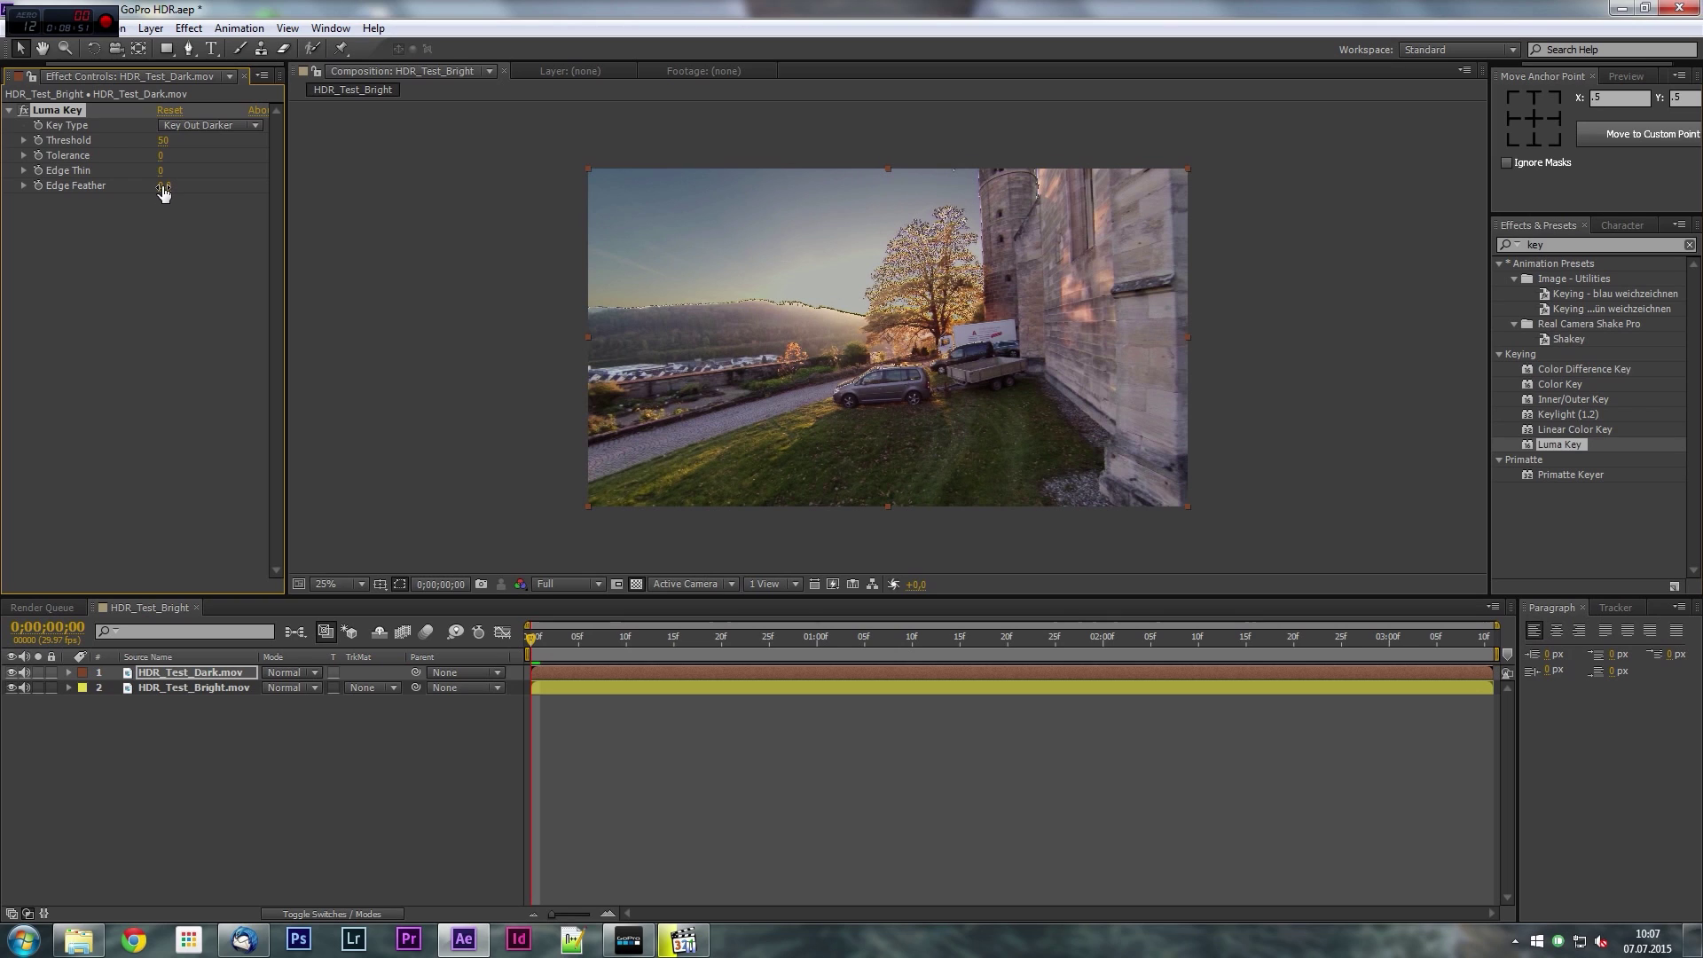
Move the playhead to 0;00;00;15 and give the Luma Key an Edge Feather of 40.
scroll(784, 327, "up", 4)
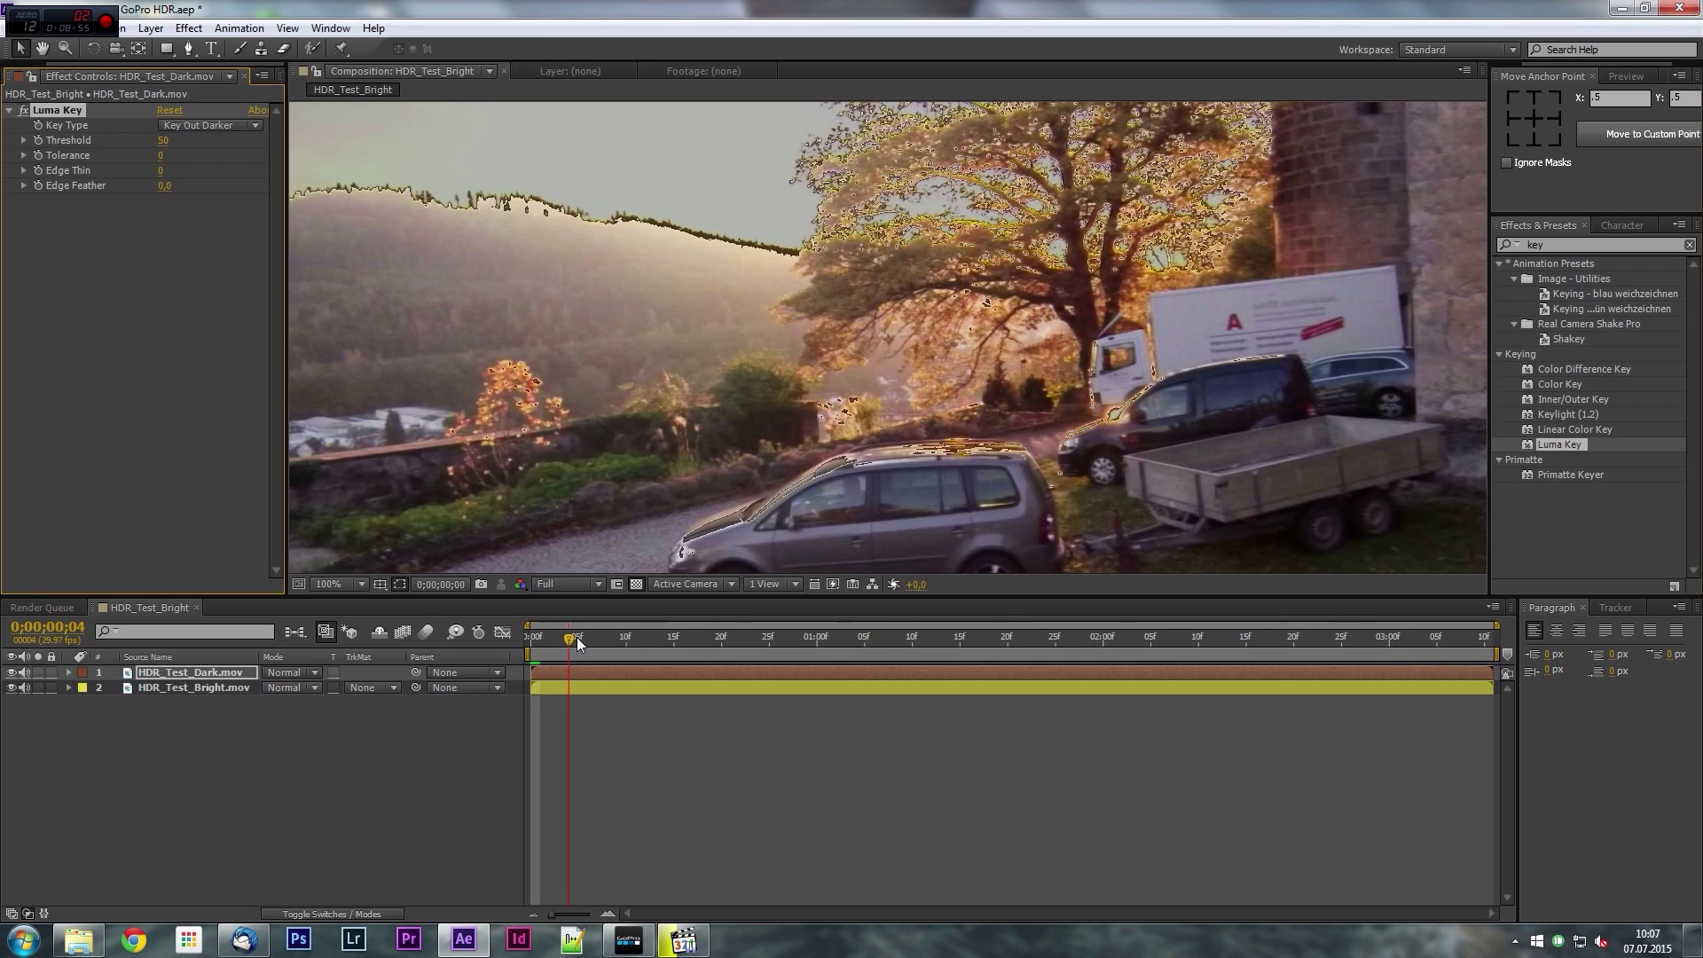
left_click(672, 640)
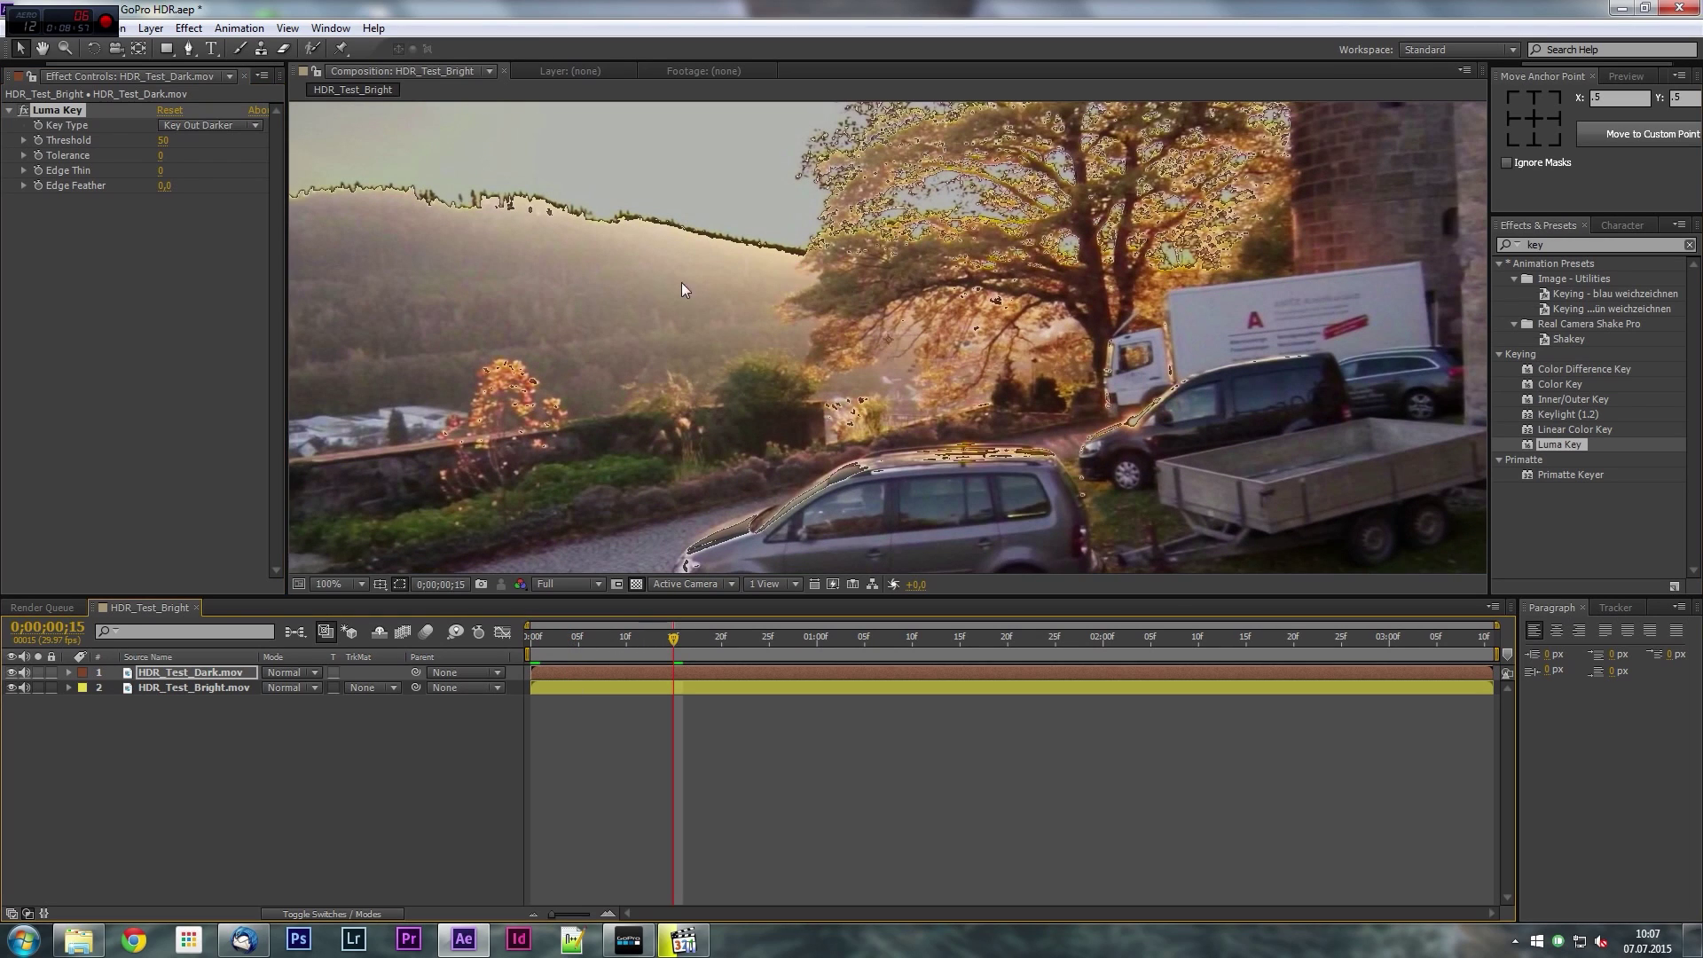
scroll(681, 282, "down", 2)
left_click(164, 185)
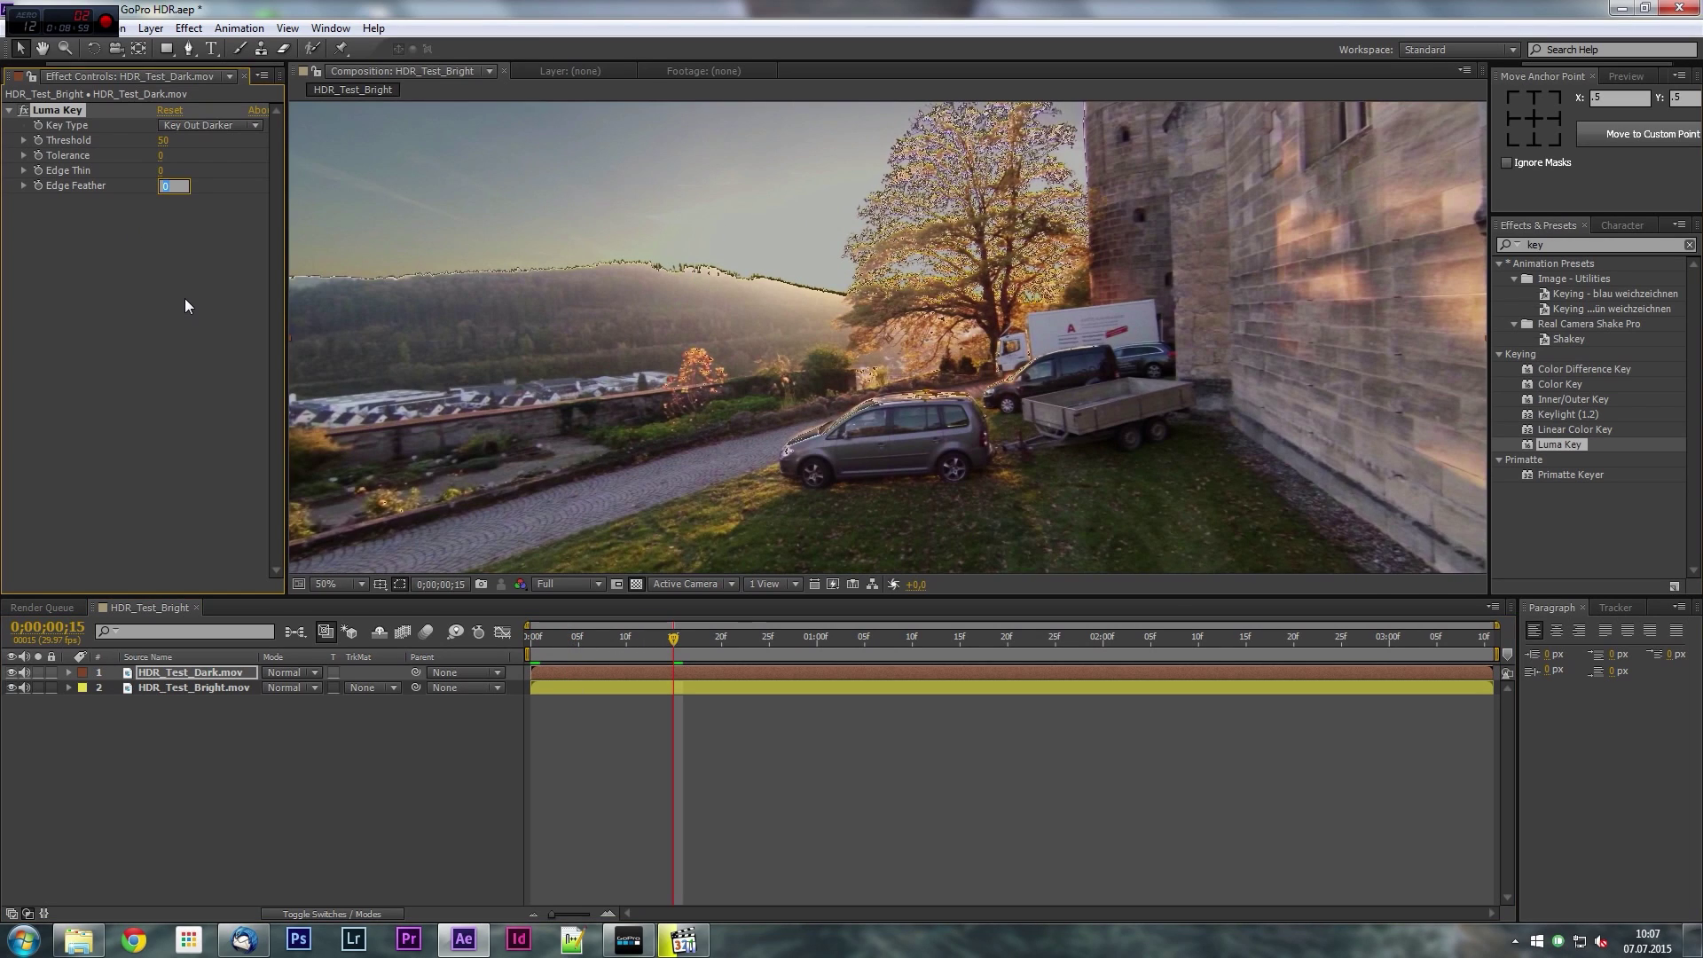
key("Return")
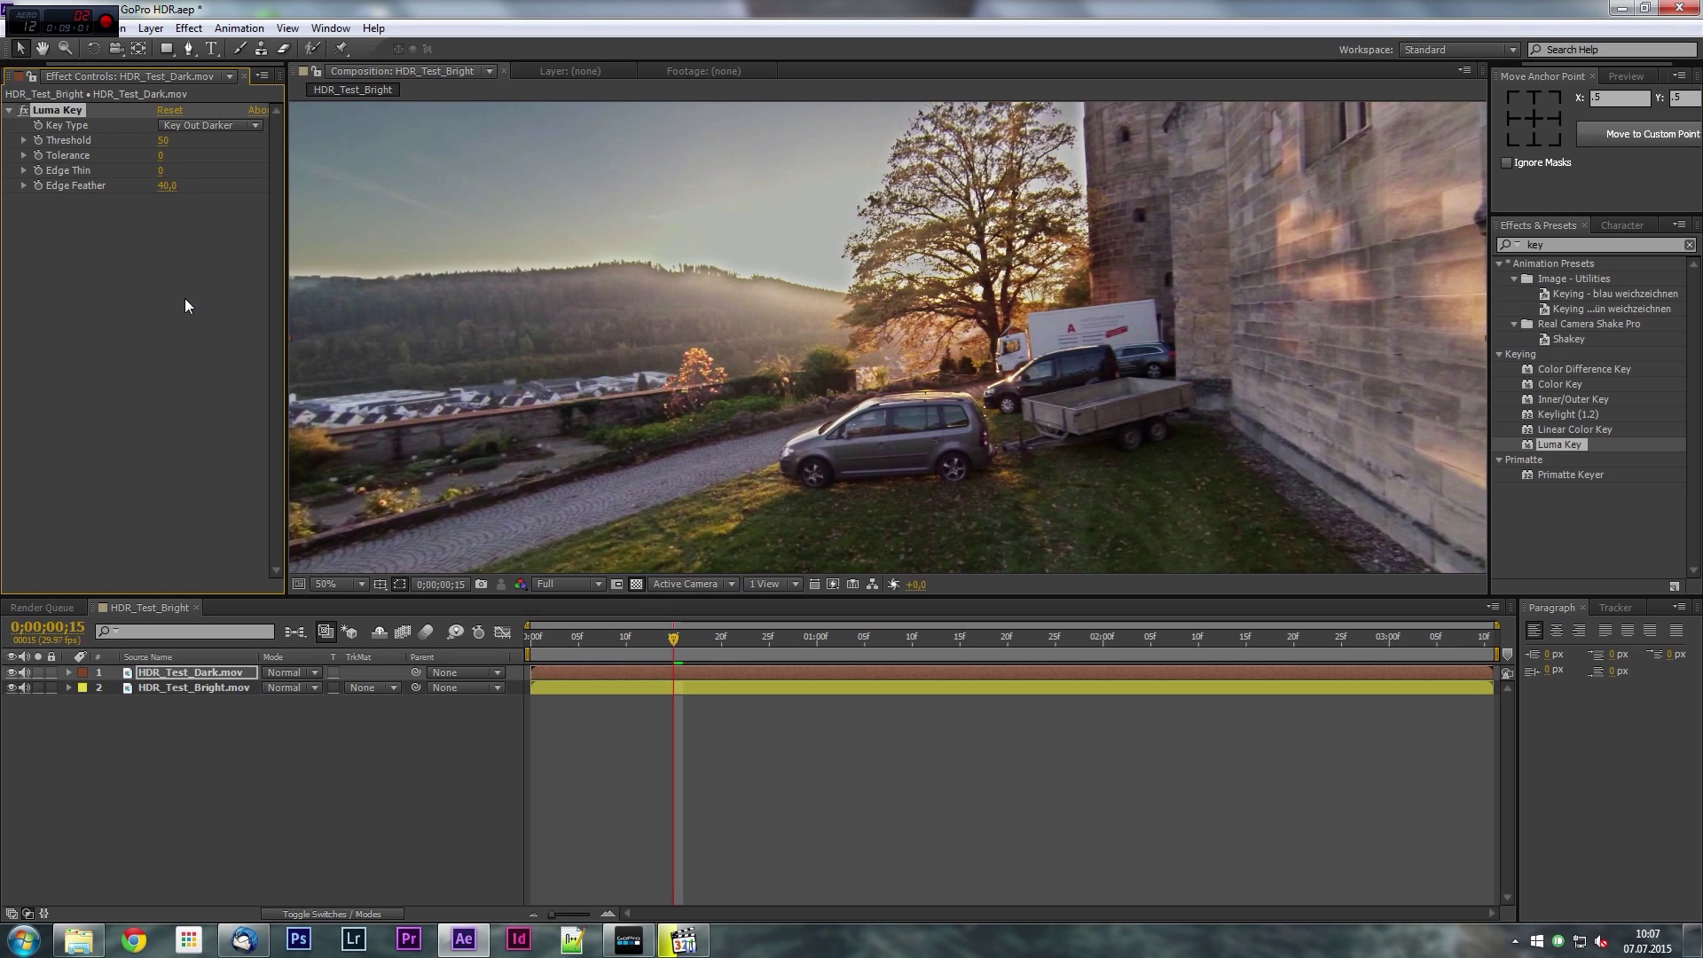
Raise Edge Feather to 45 and move the playhead to 0;00;01;07.
left_click(165, 185)
type("45")
key("Return")
scroll(779, 390, "down", 1)
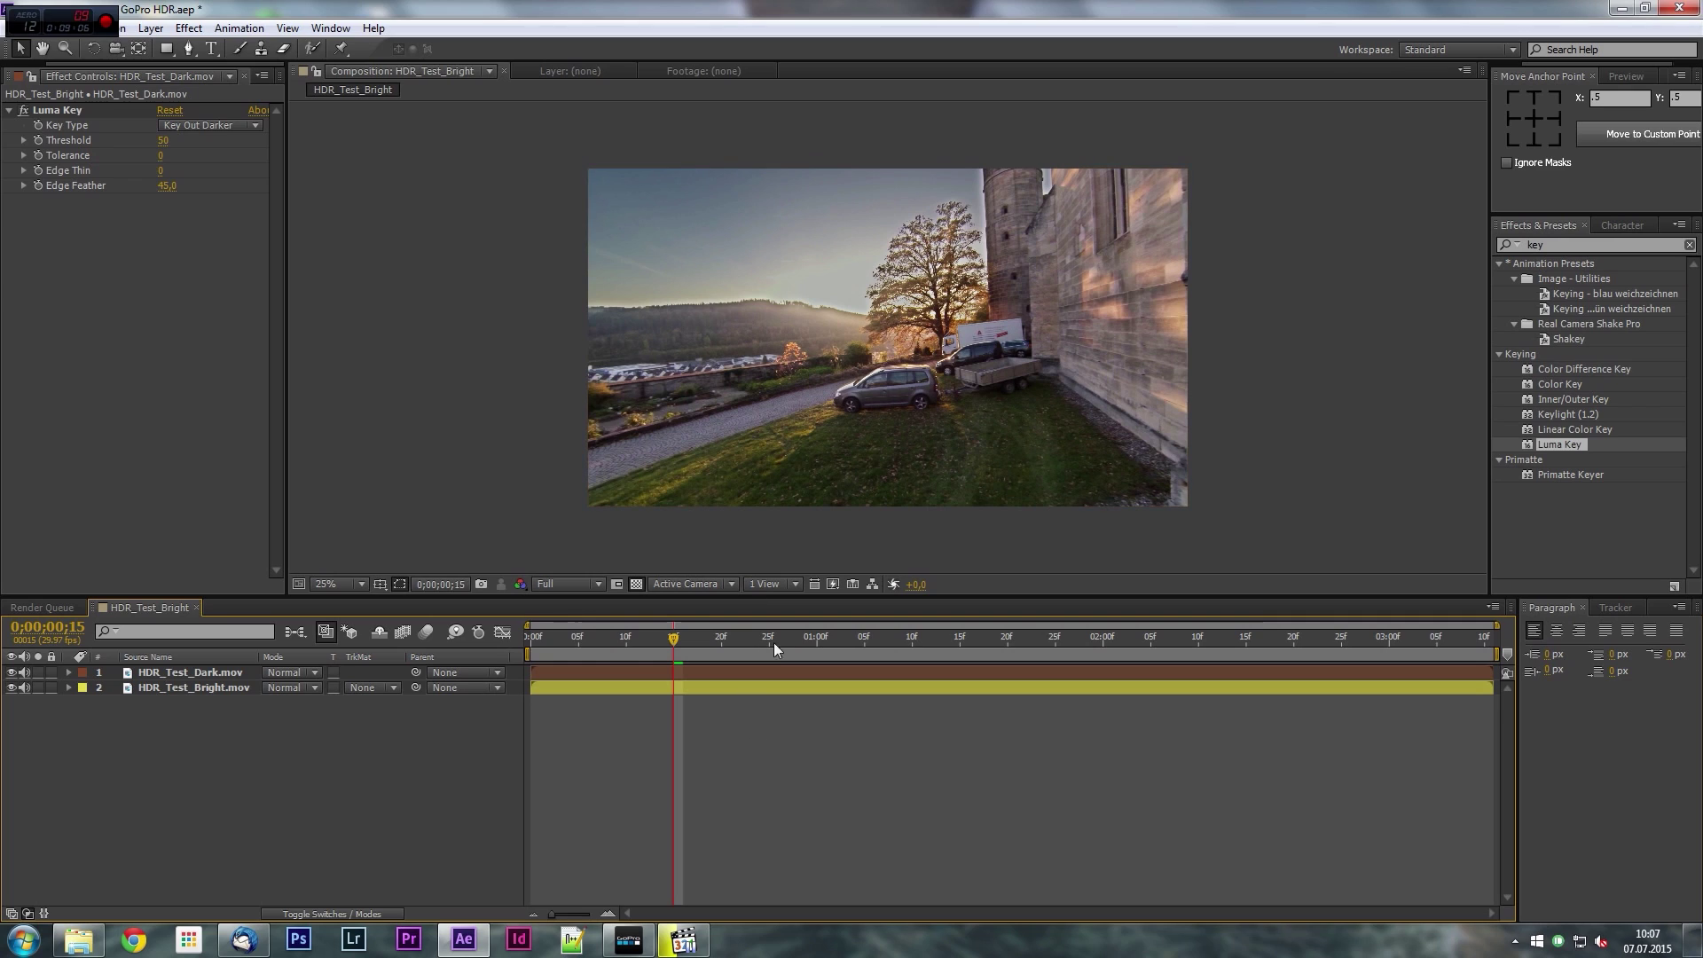
scroll(816, 404, "up", 1)
scroll(825, 400, "down", 1)
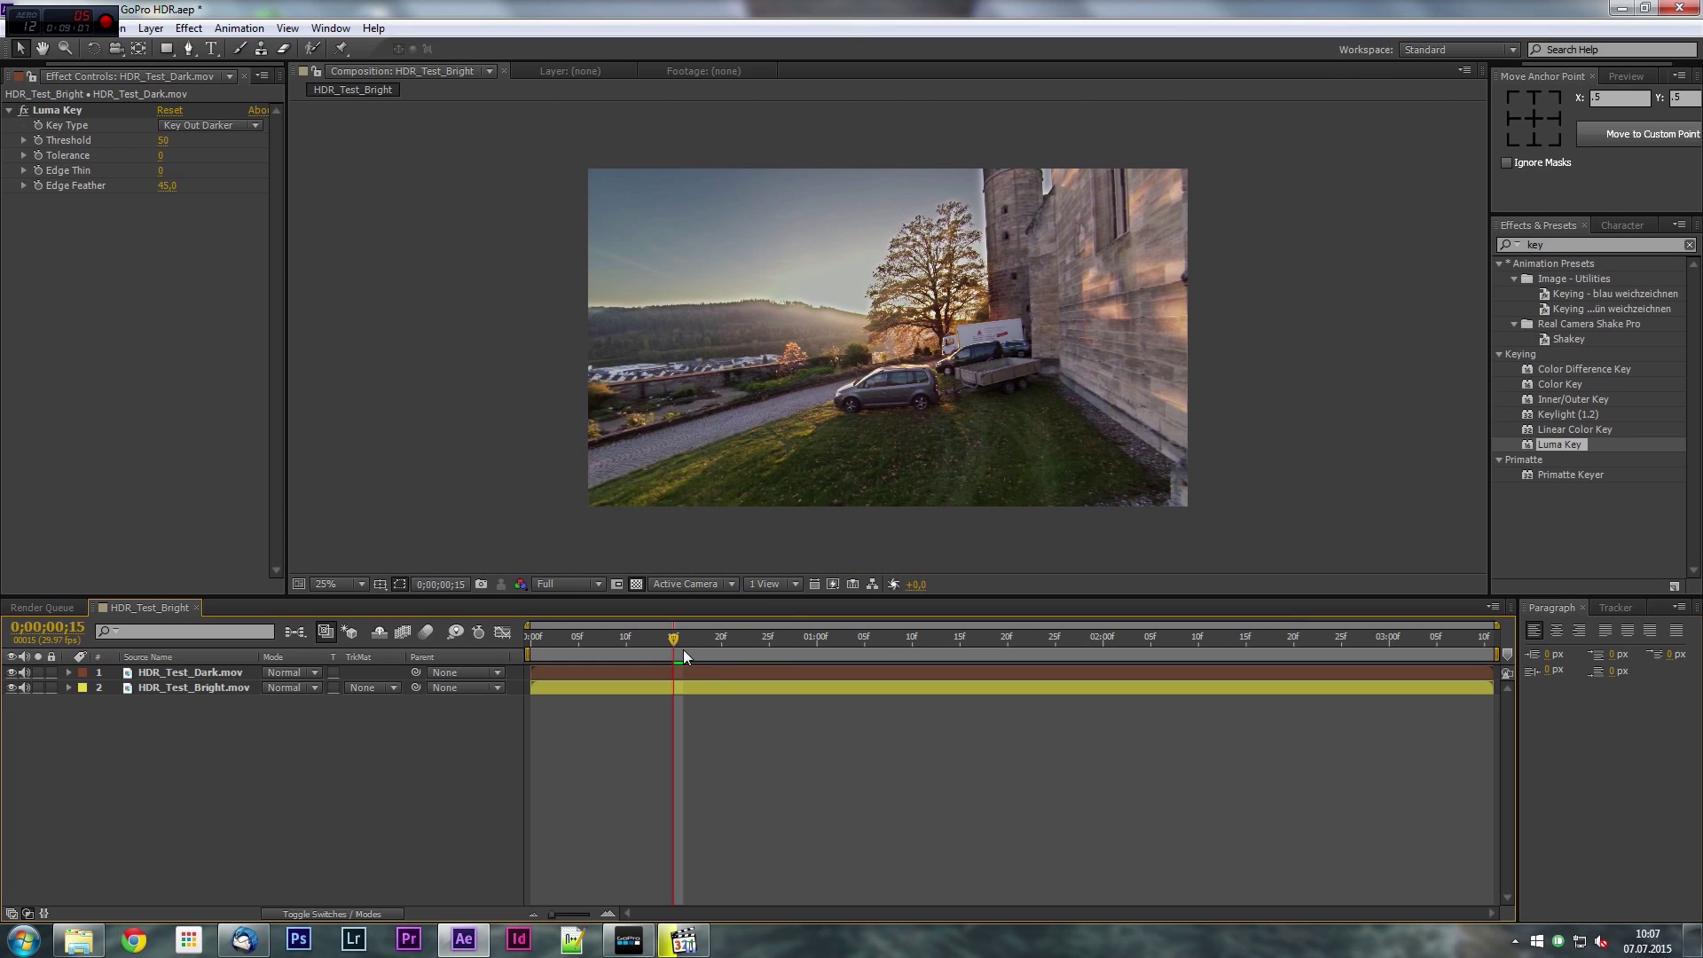
left_click(887, 649)
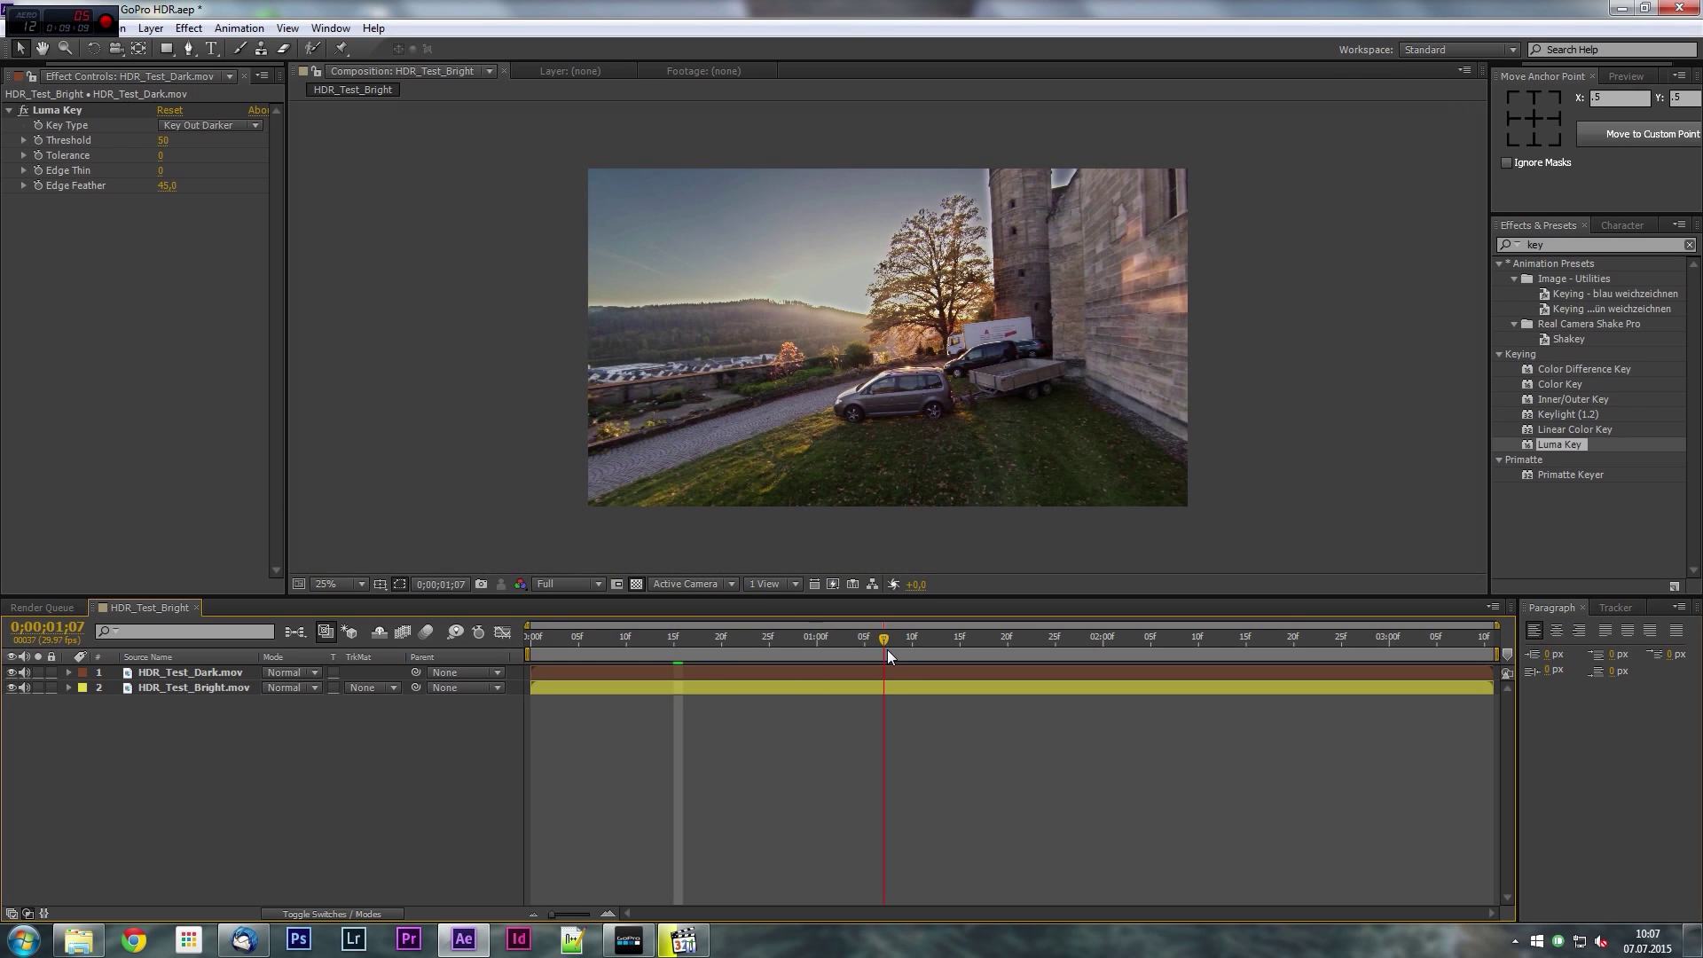
Try a Luma Key Edge Thin of -1, then reset it to 0.
left_click(159, 170)
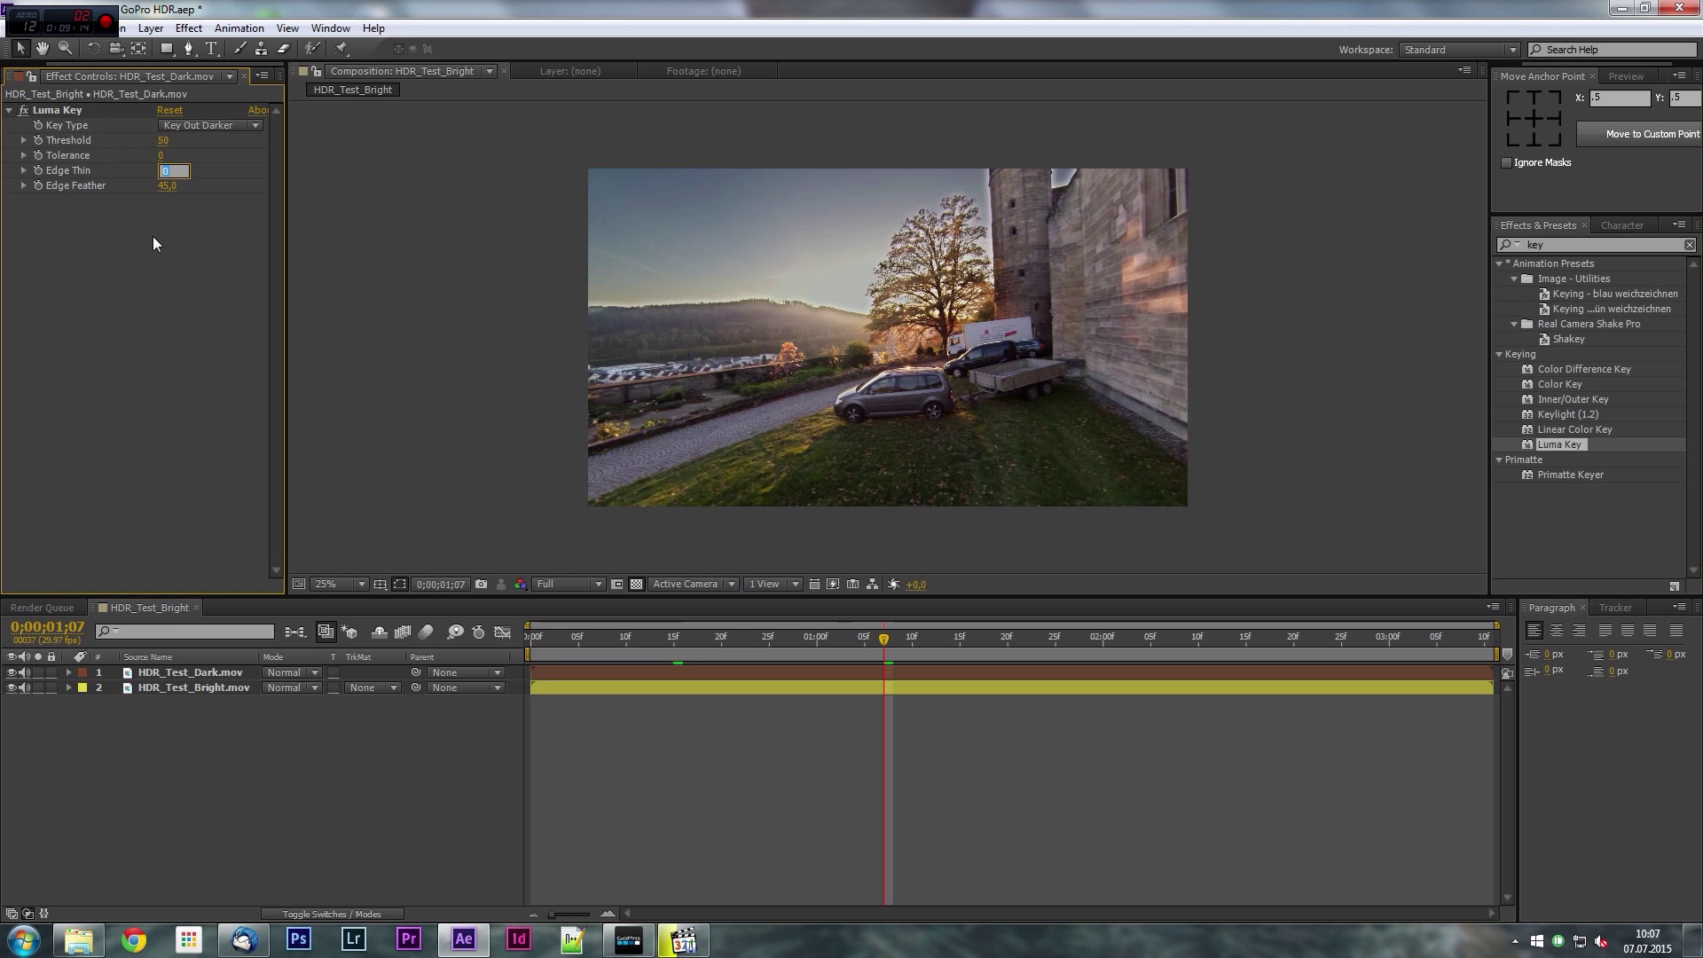
type("-1")
key("Return")
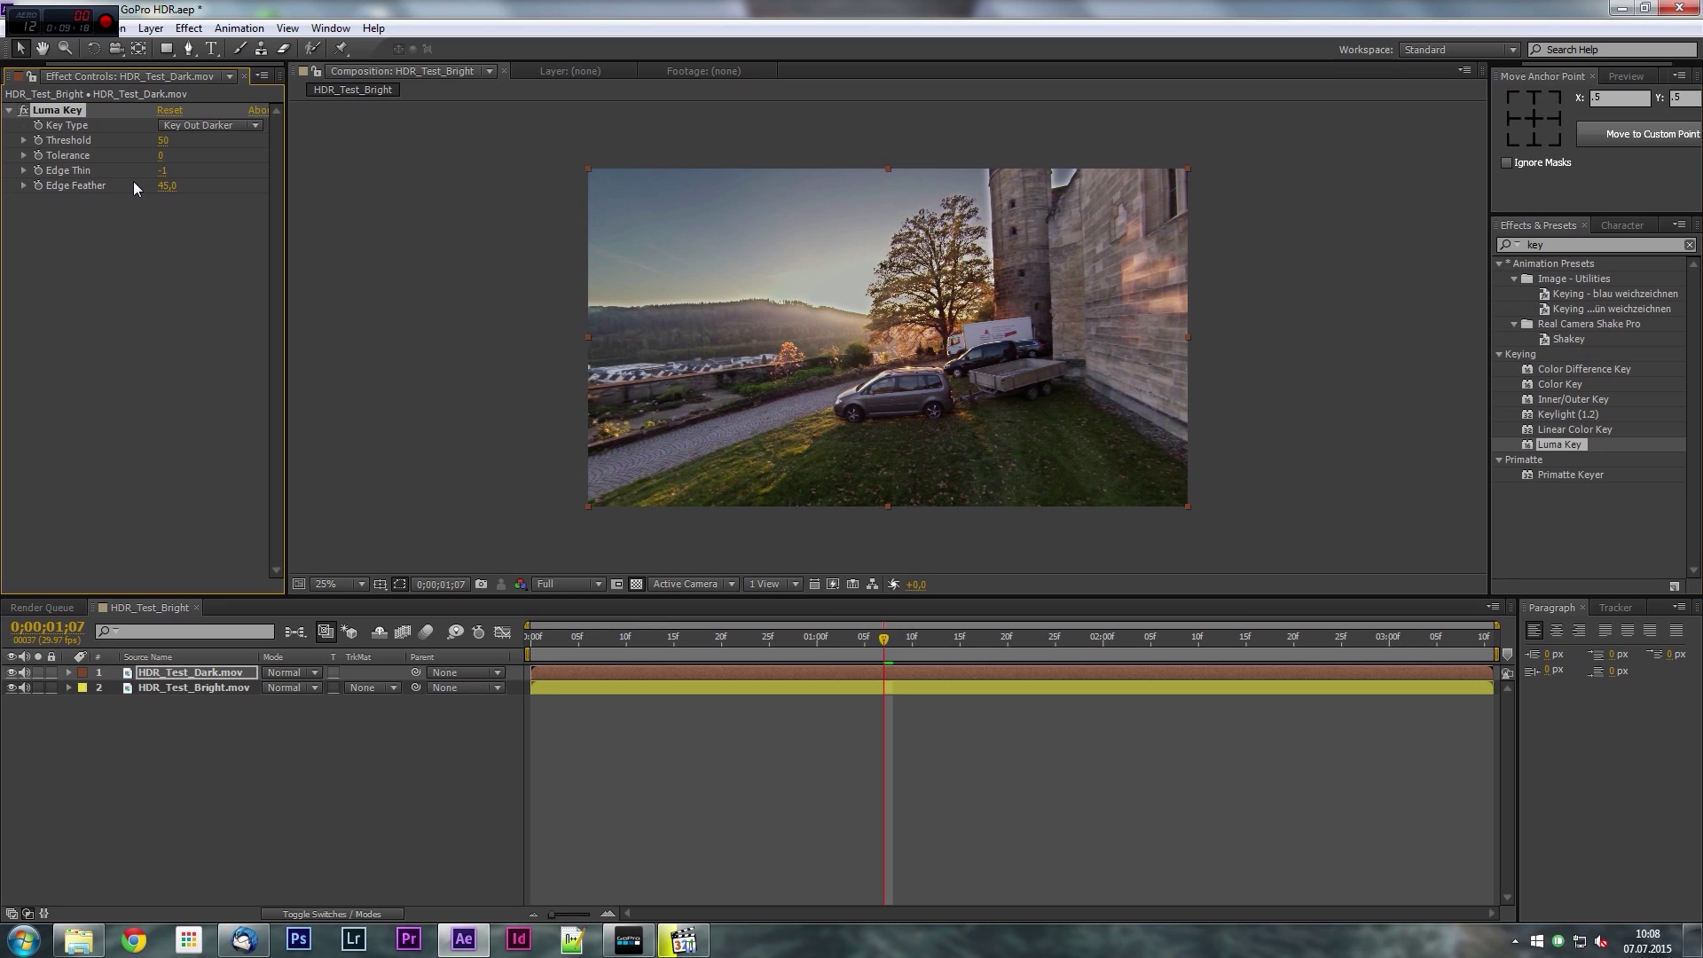
left_click(168, 169)
type("0")
key("Return")
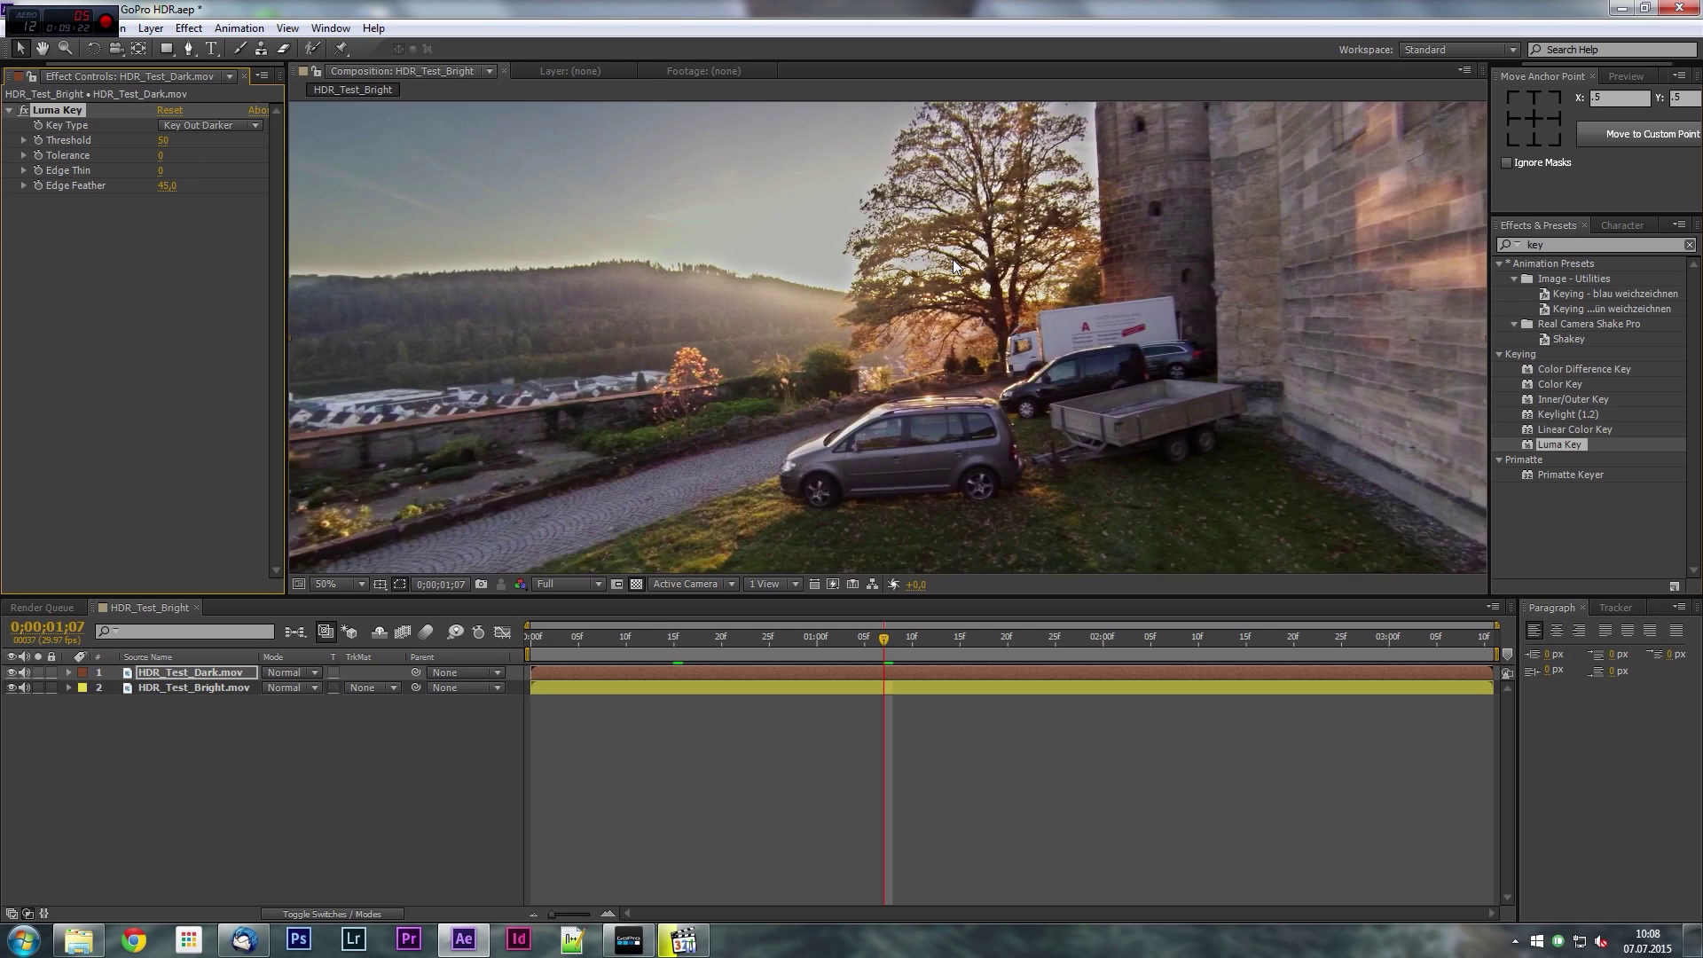
Compare Edge Thin at -1 against 0 again, leave it at 0, and pan the viewer.
scroll(953, 259, "up", 4)
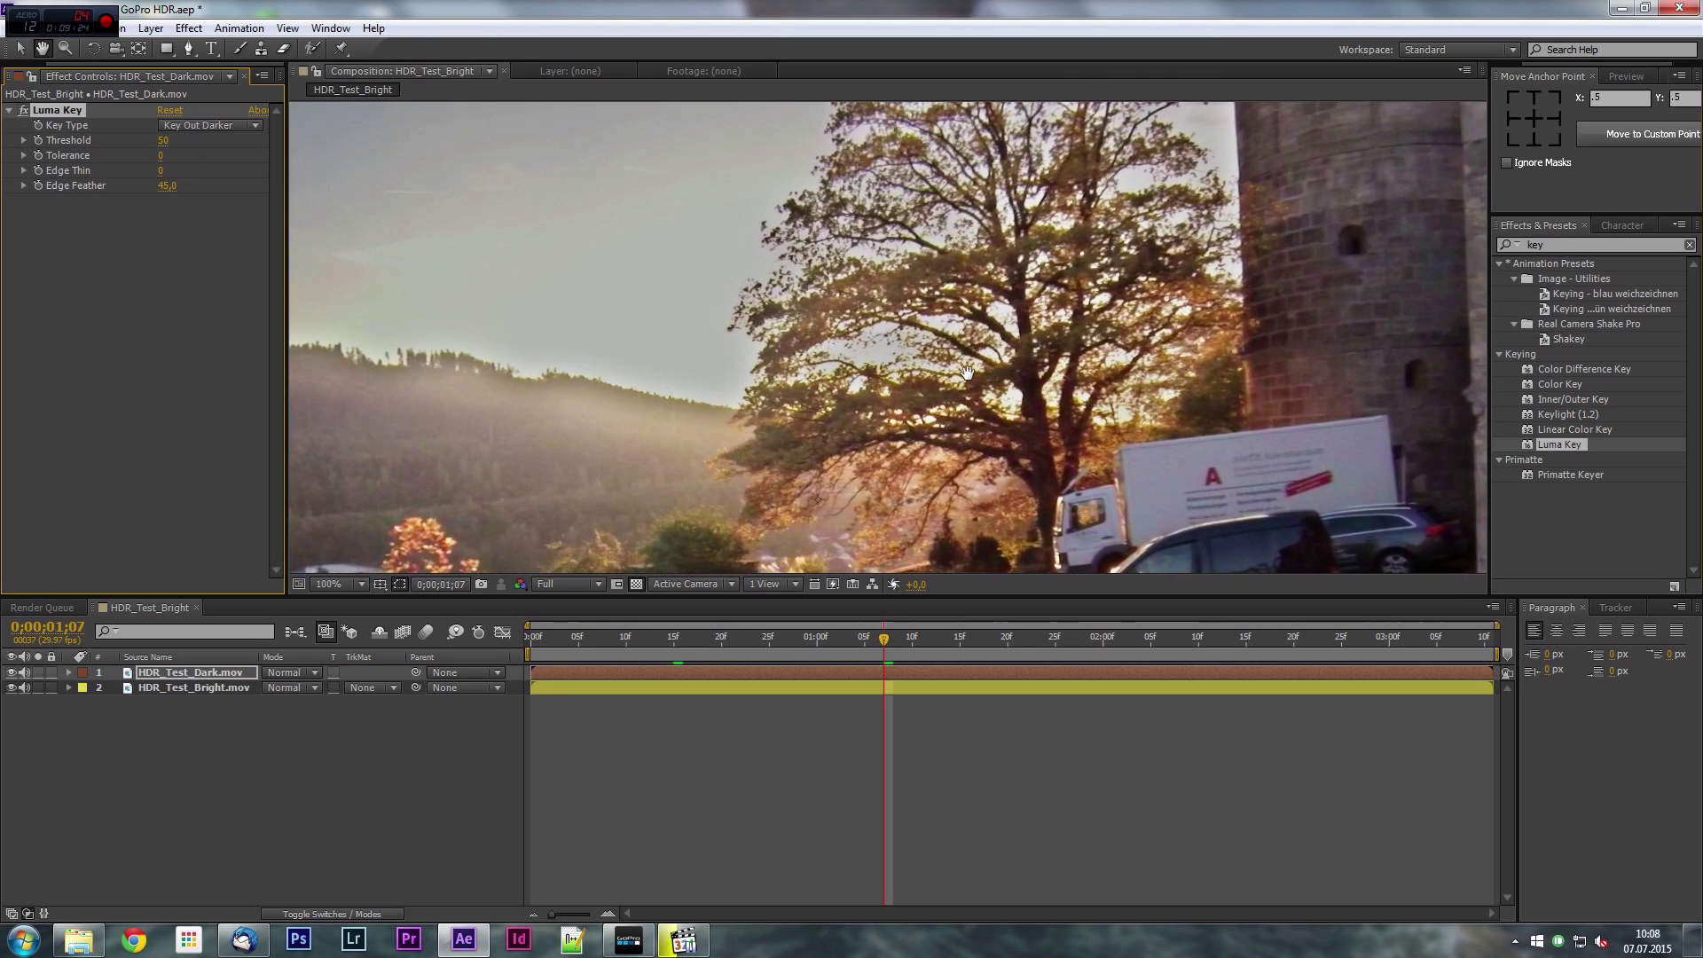
left_click(162, 168)
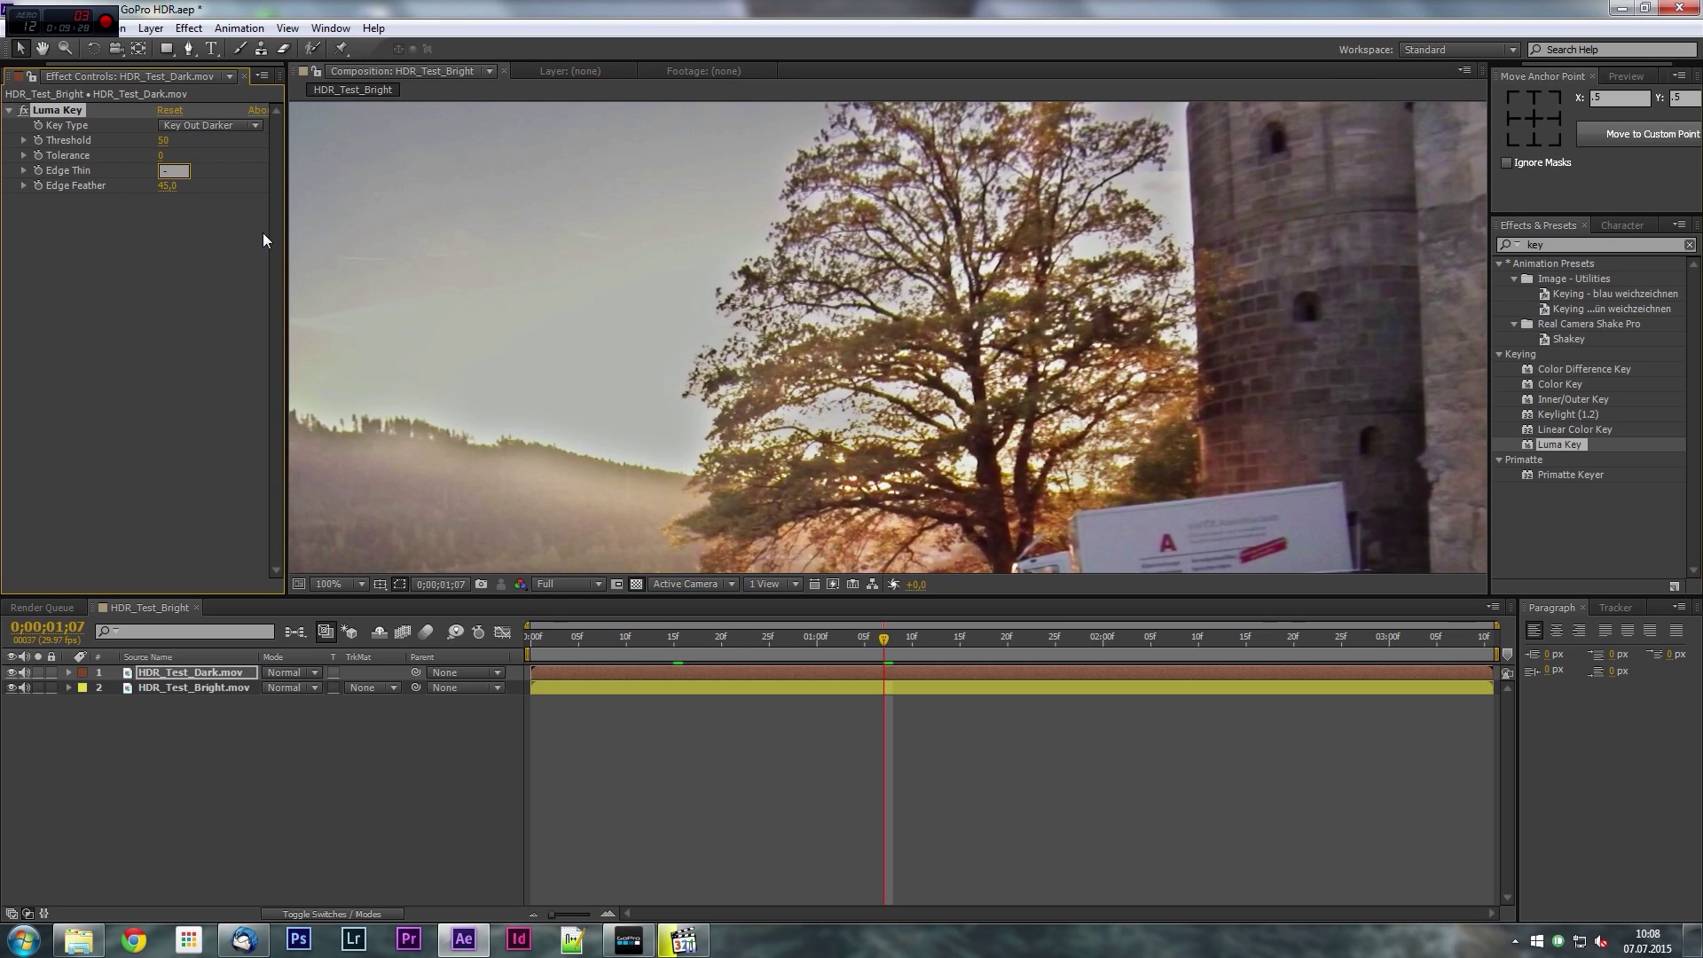
type("-1")
key("Return")
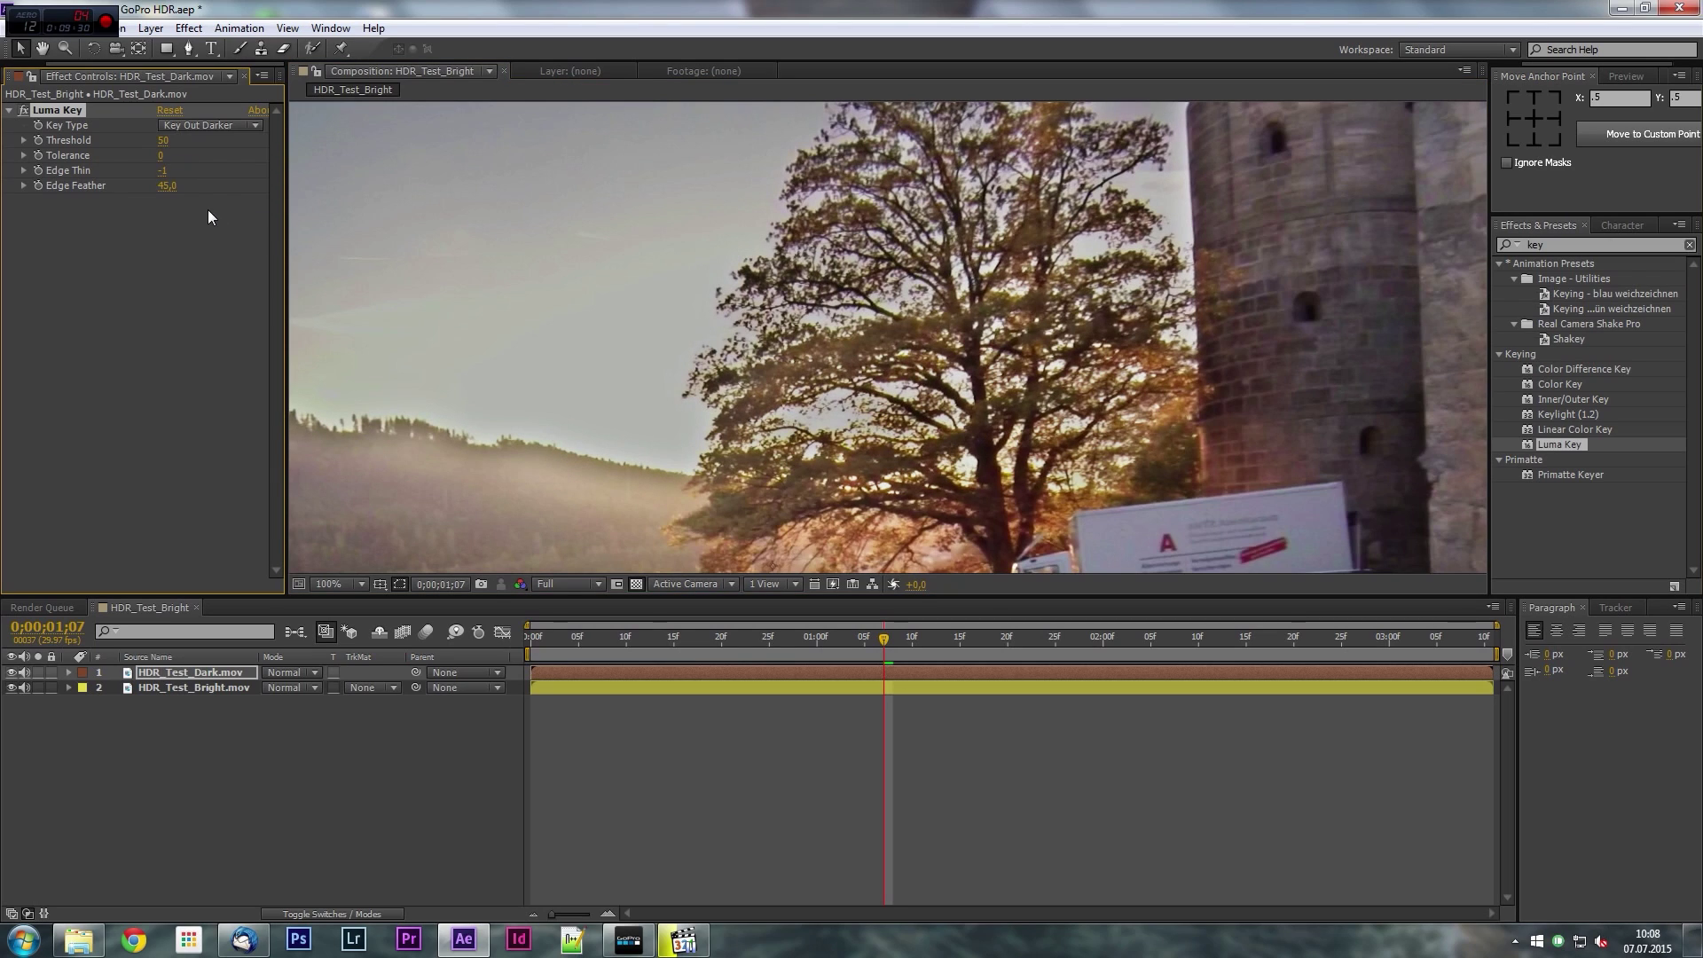
left_click(162, 172)
key("Return")
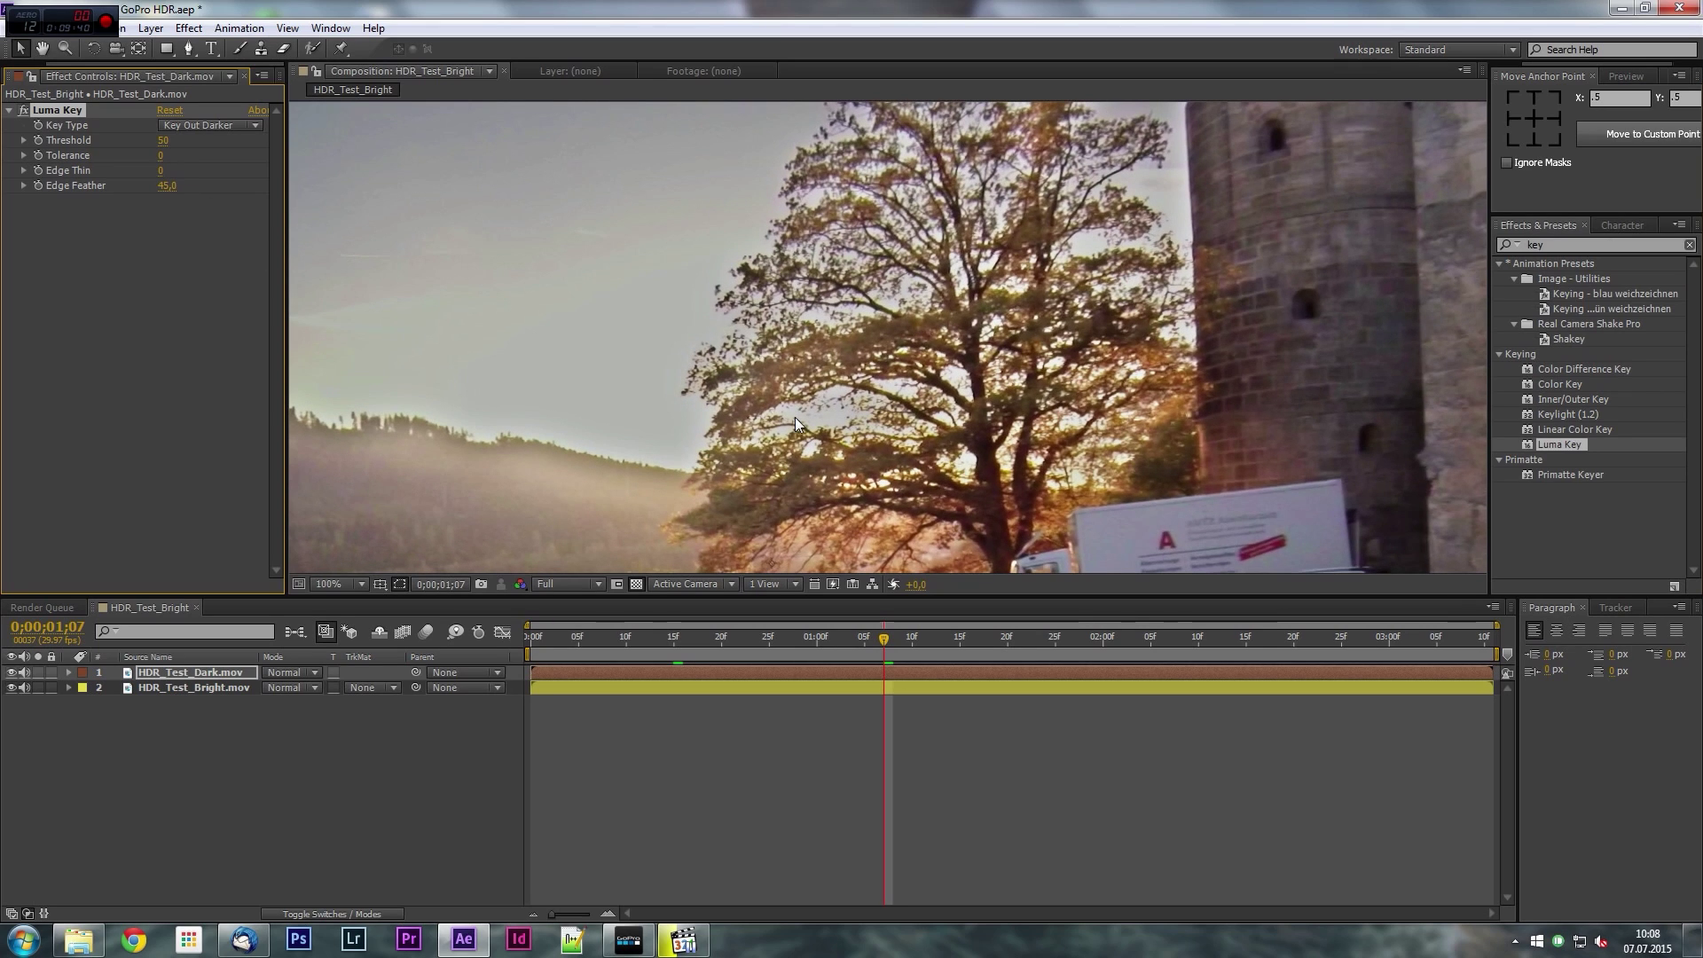
scroll(795, 417, "down", 4)
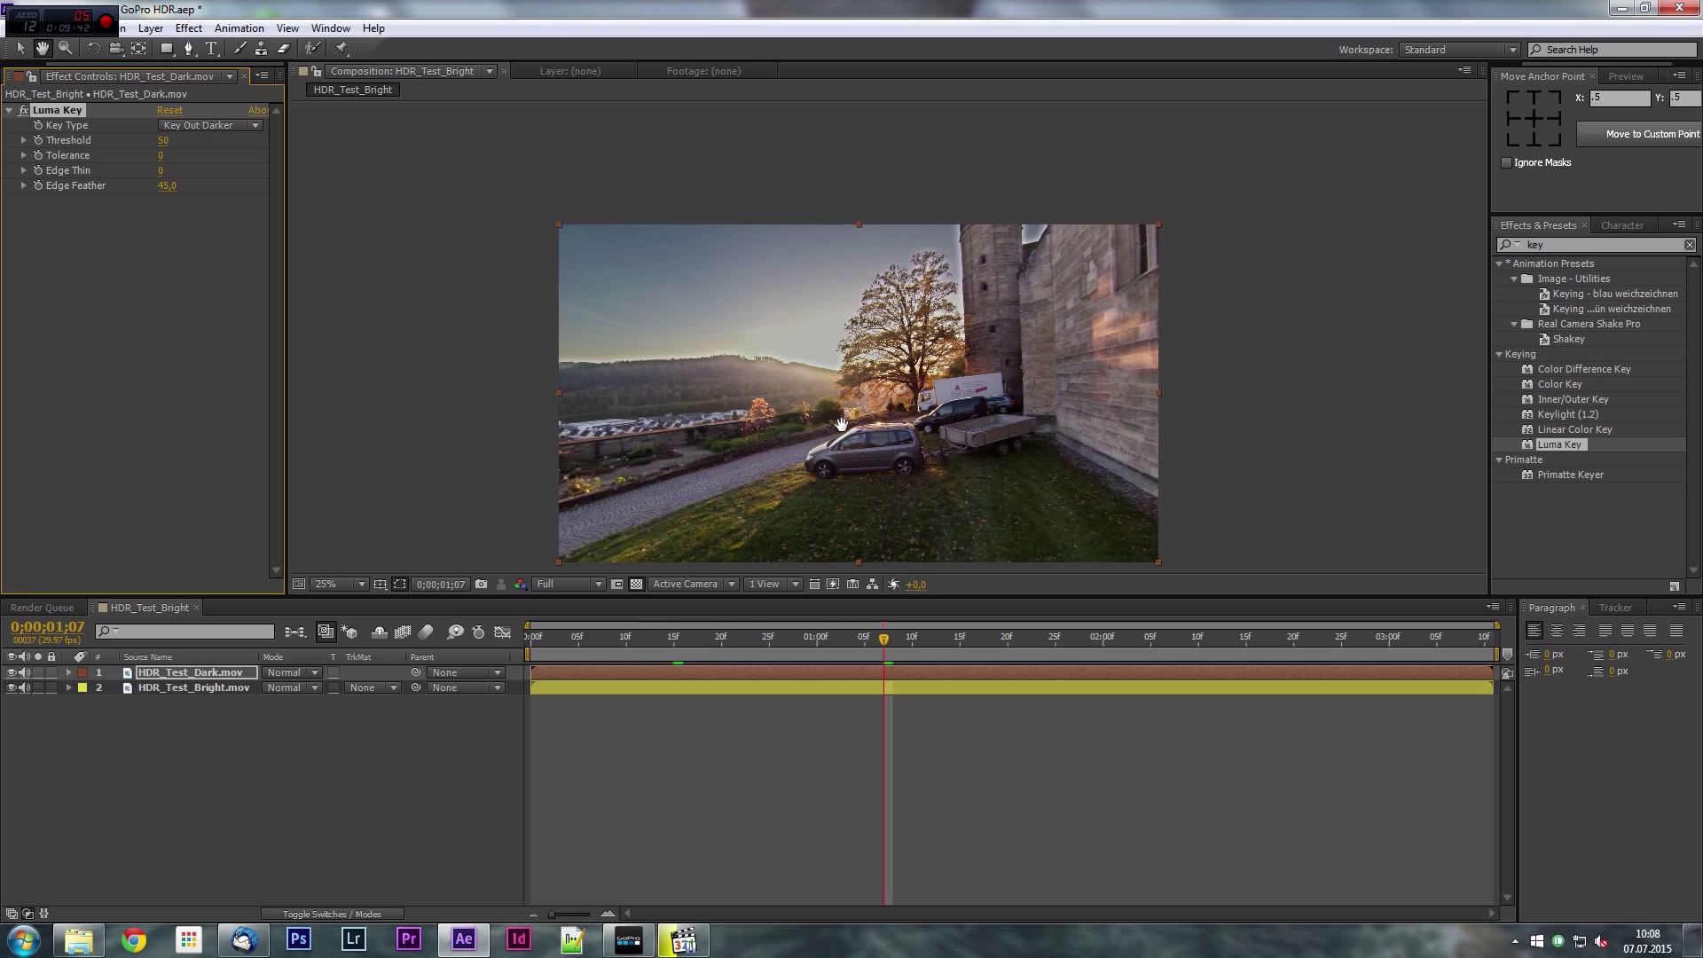
left_click_drag(811, 417, 802, 367)
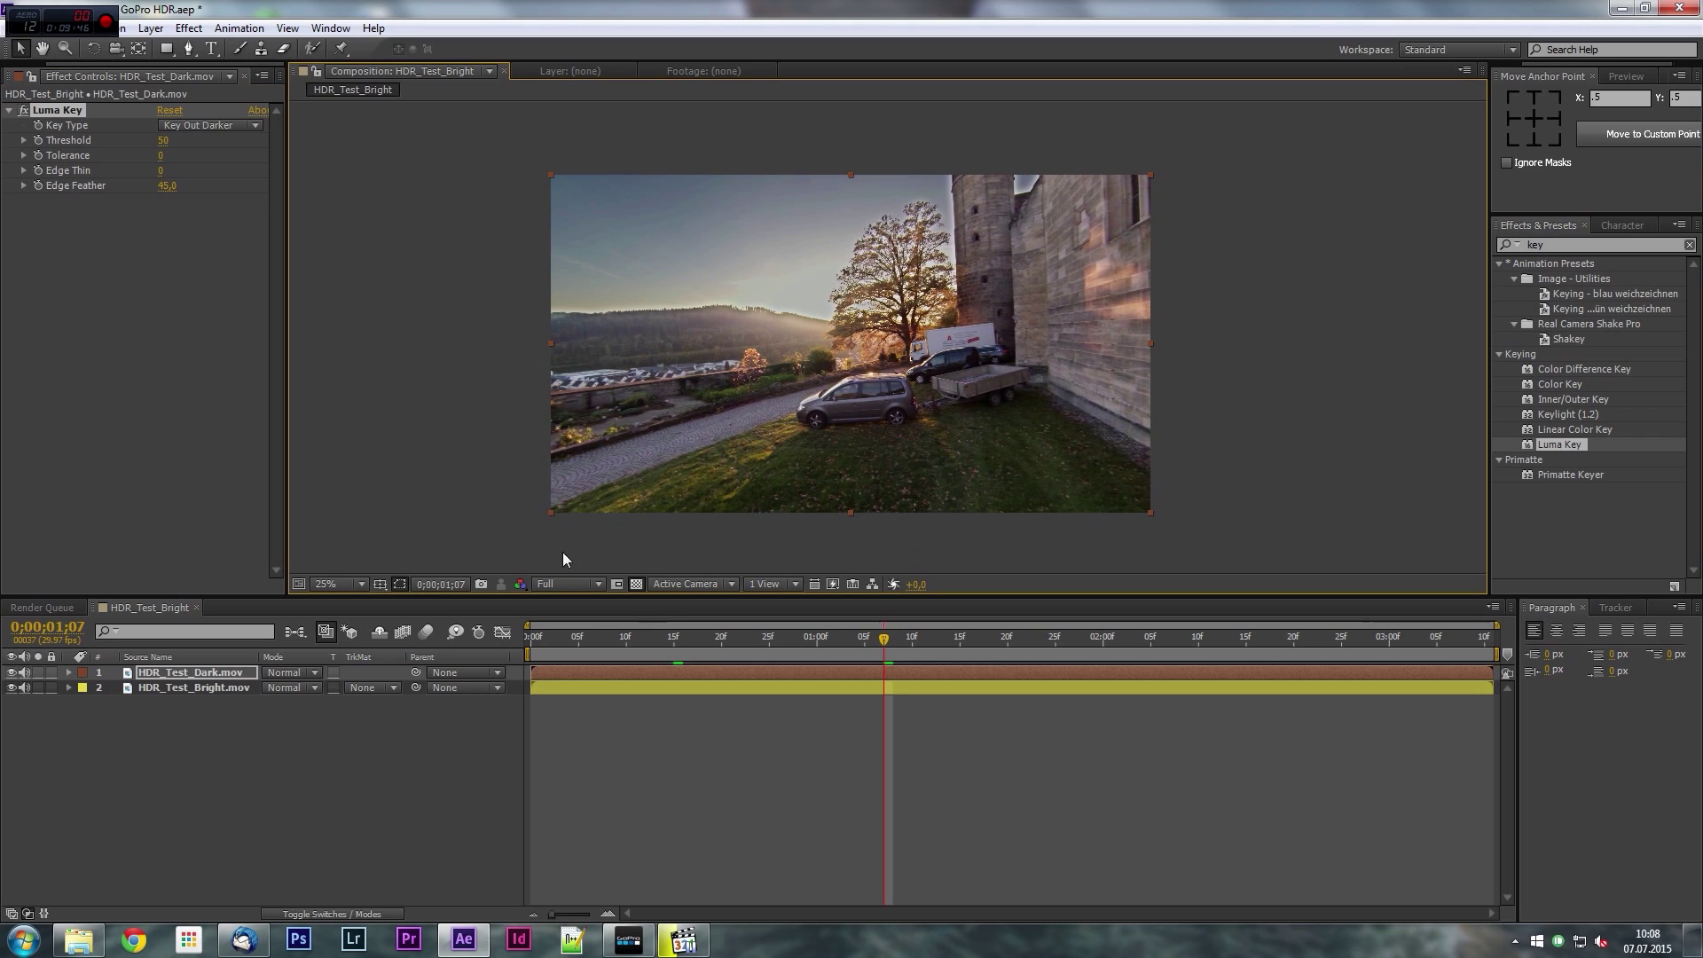
left_click(208, 762)
Add a new adjustment layer on top of the composition.
right_click(208, 763)
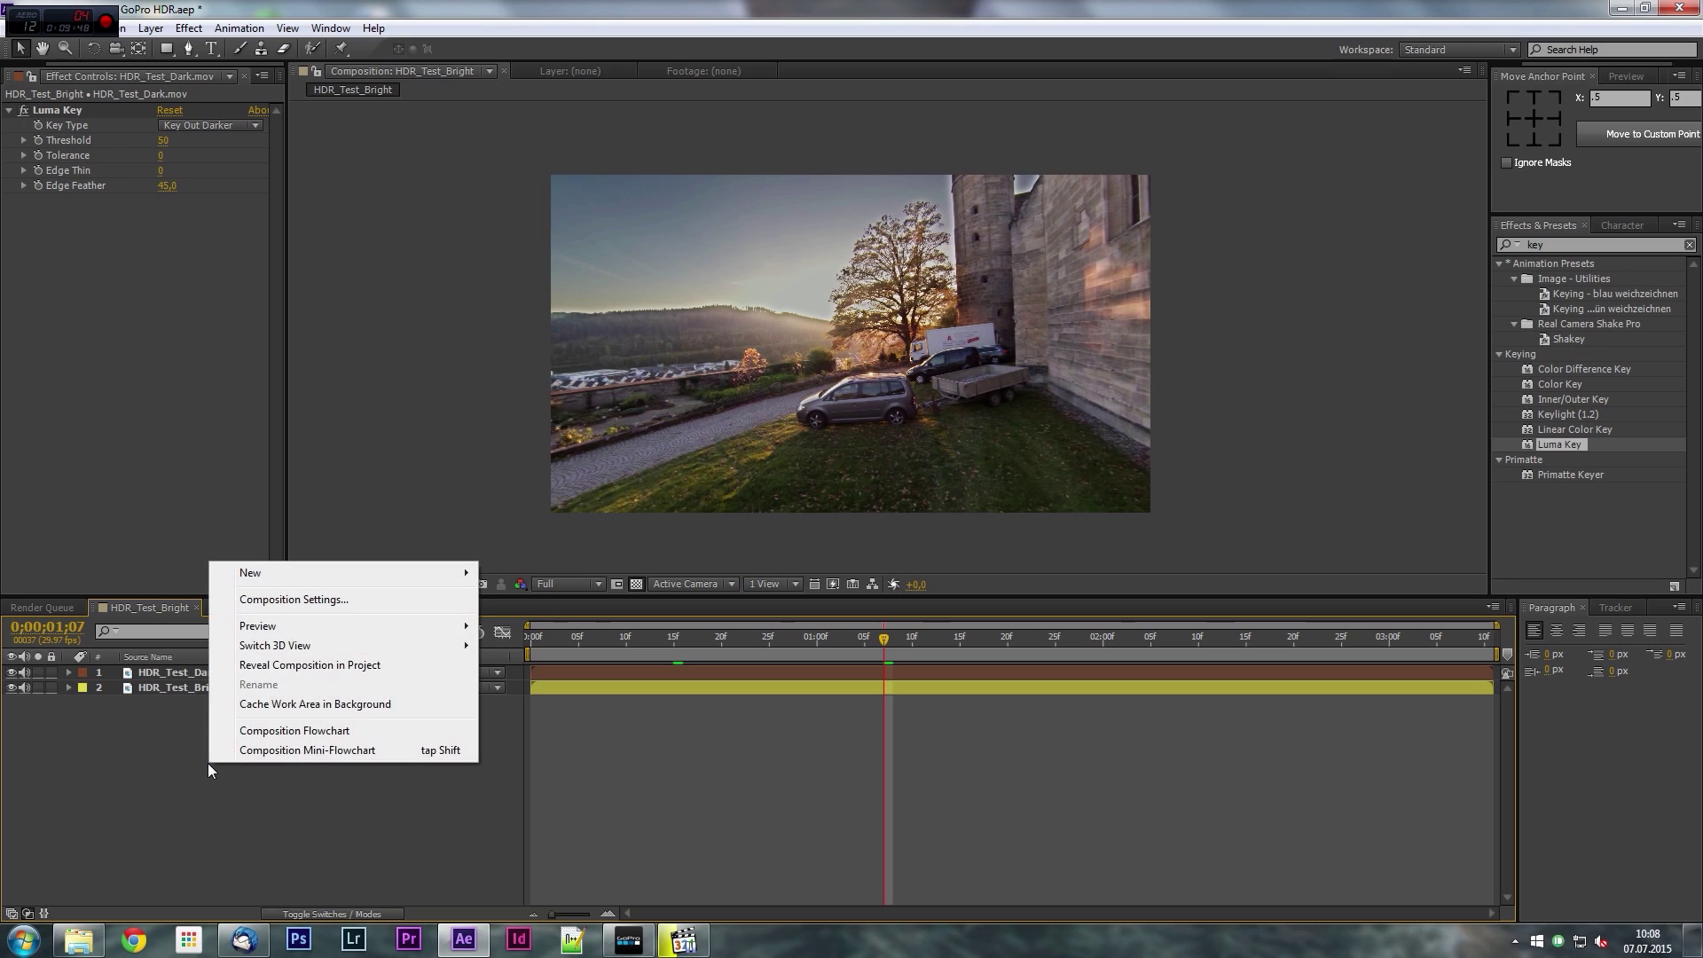
mouse_move(277, 577)
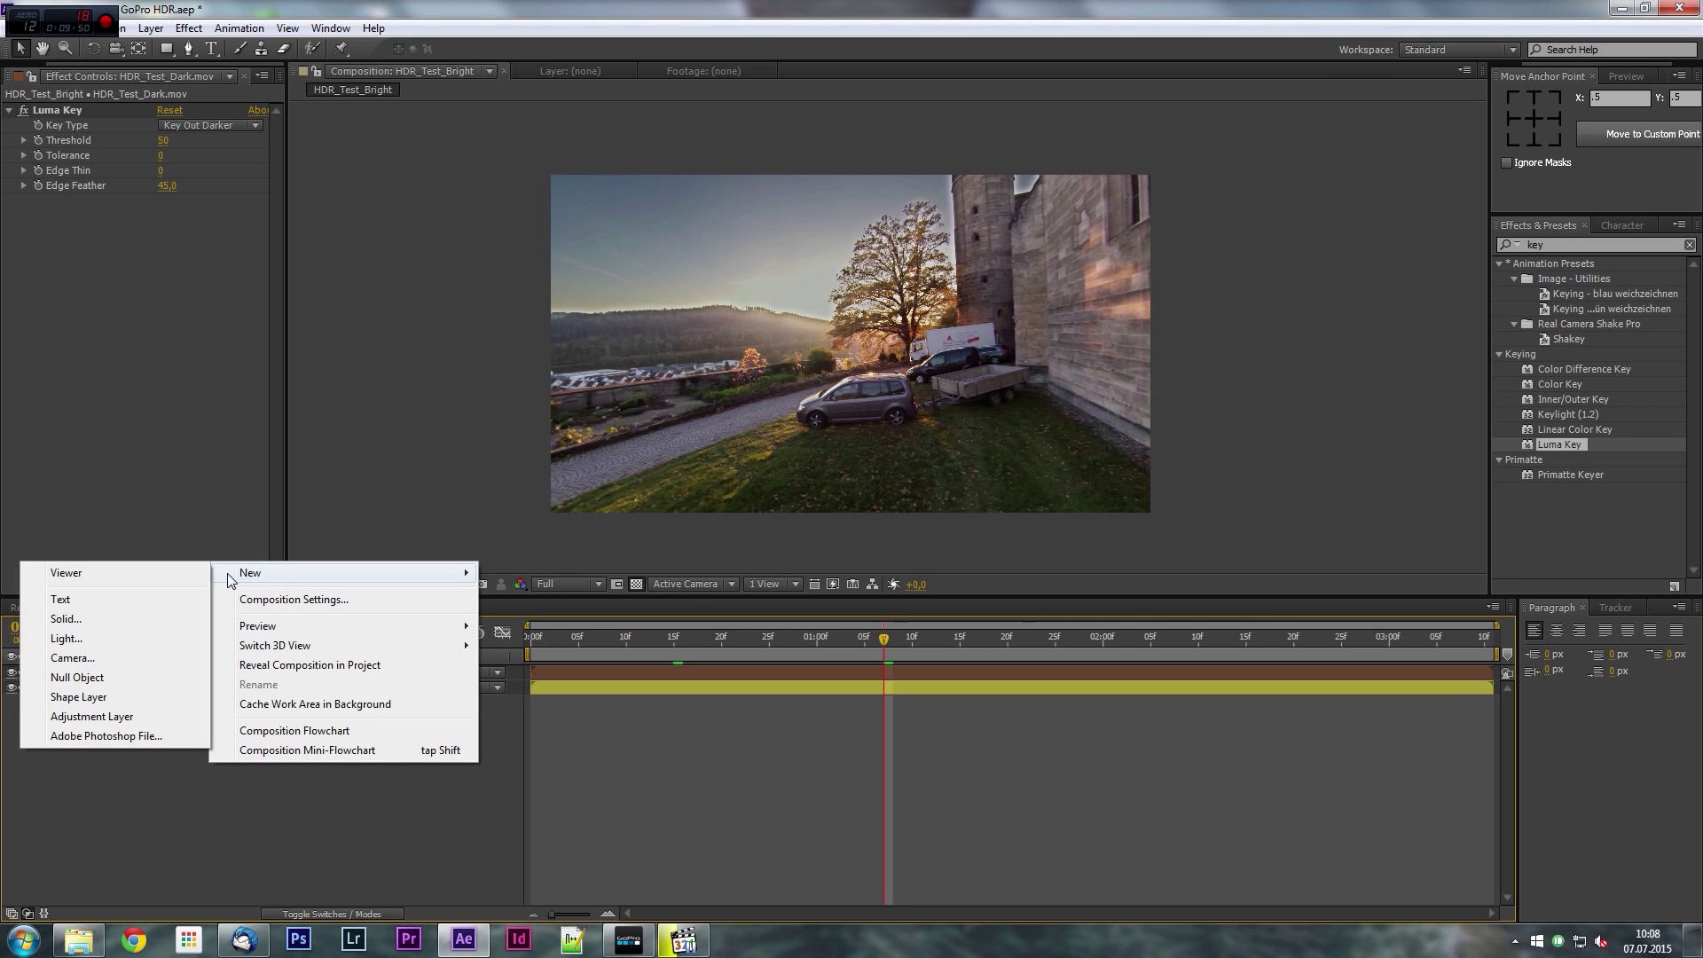
left_click(115, 717)
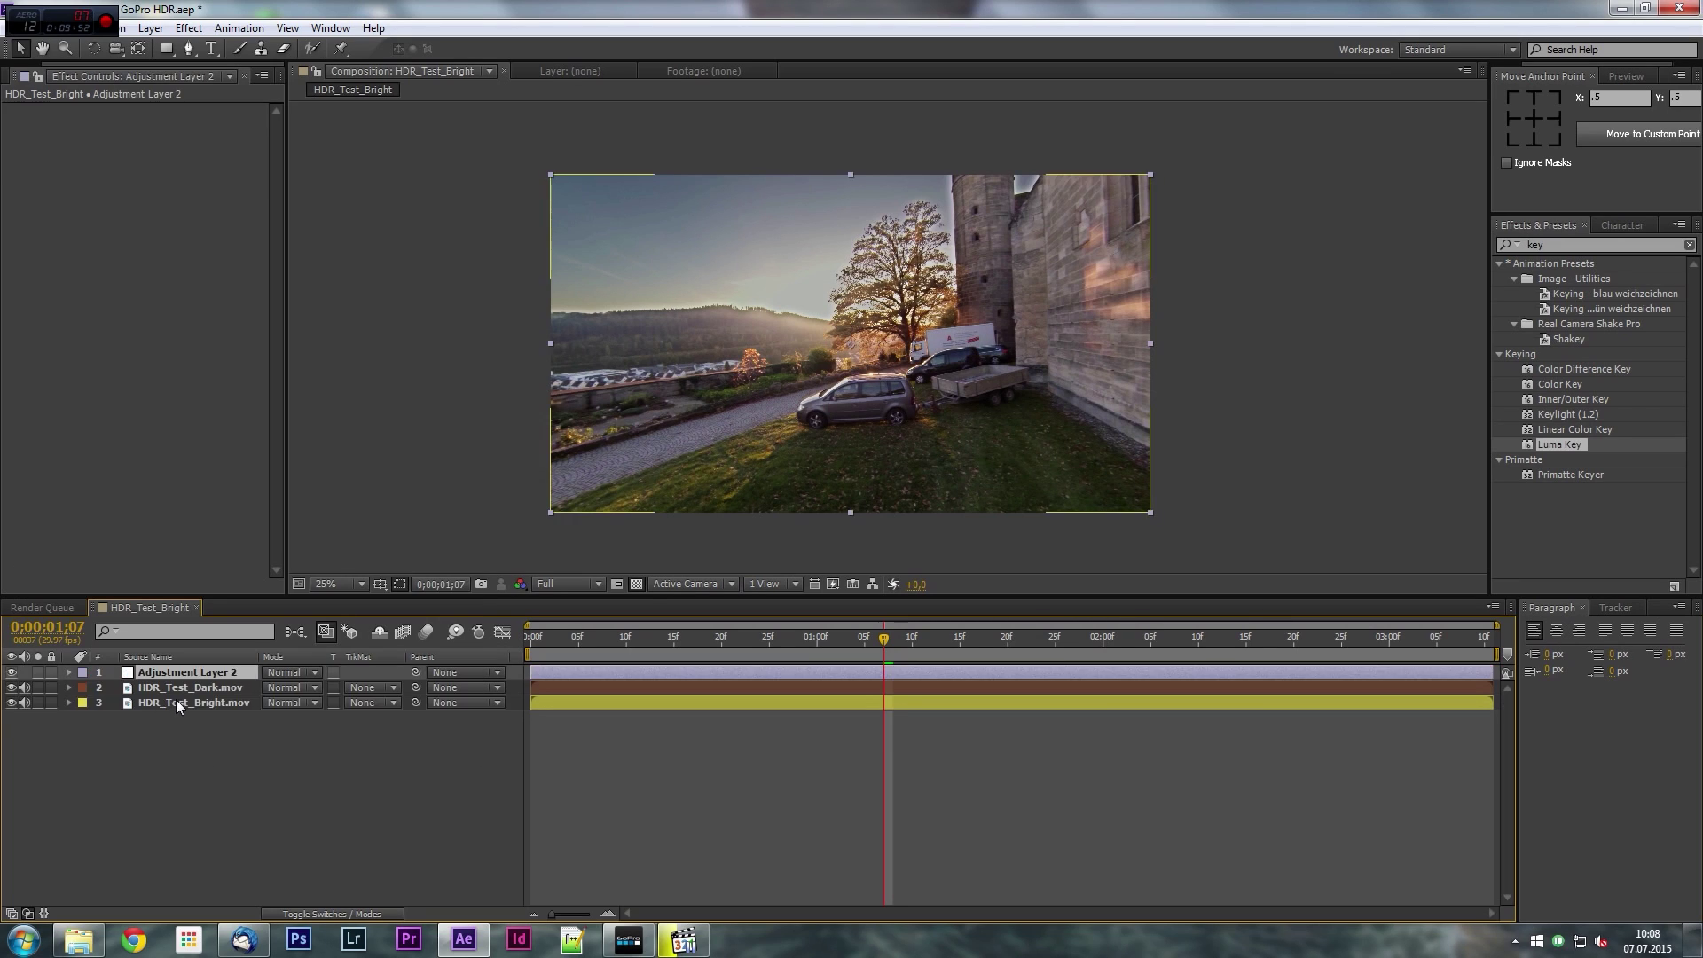
Apply Brightness & Contrast to the adjustment layer with Brightness 37 and Contrast 17.
left_click(1597, 245)
type("br")
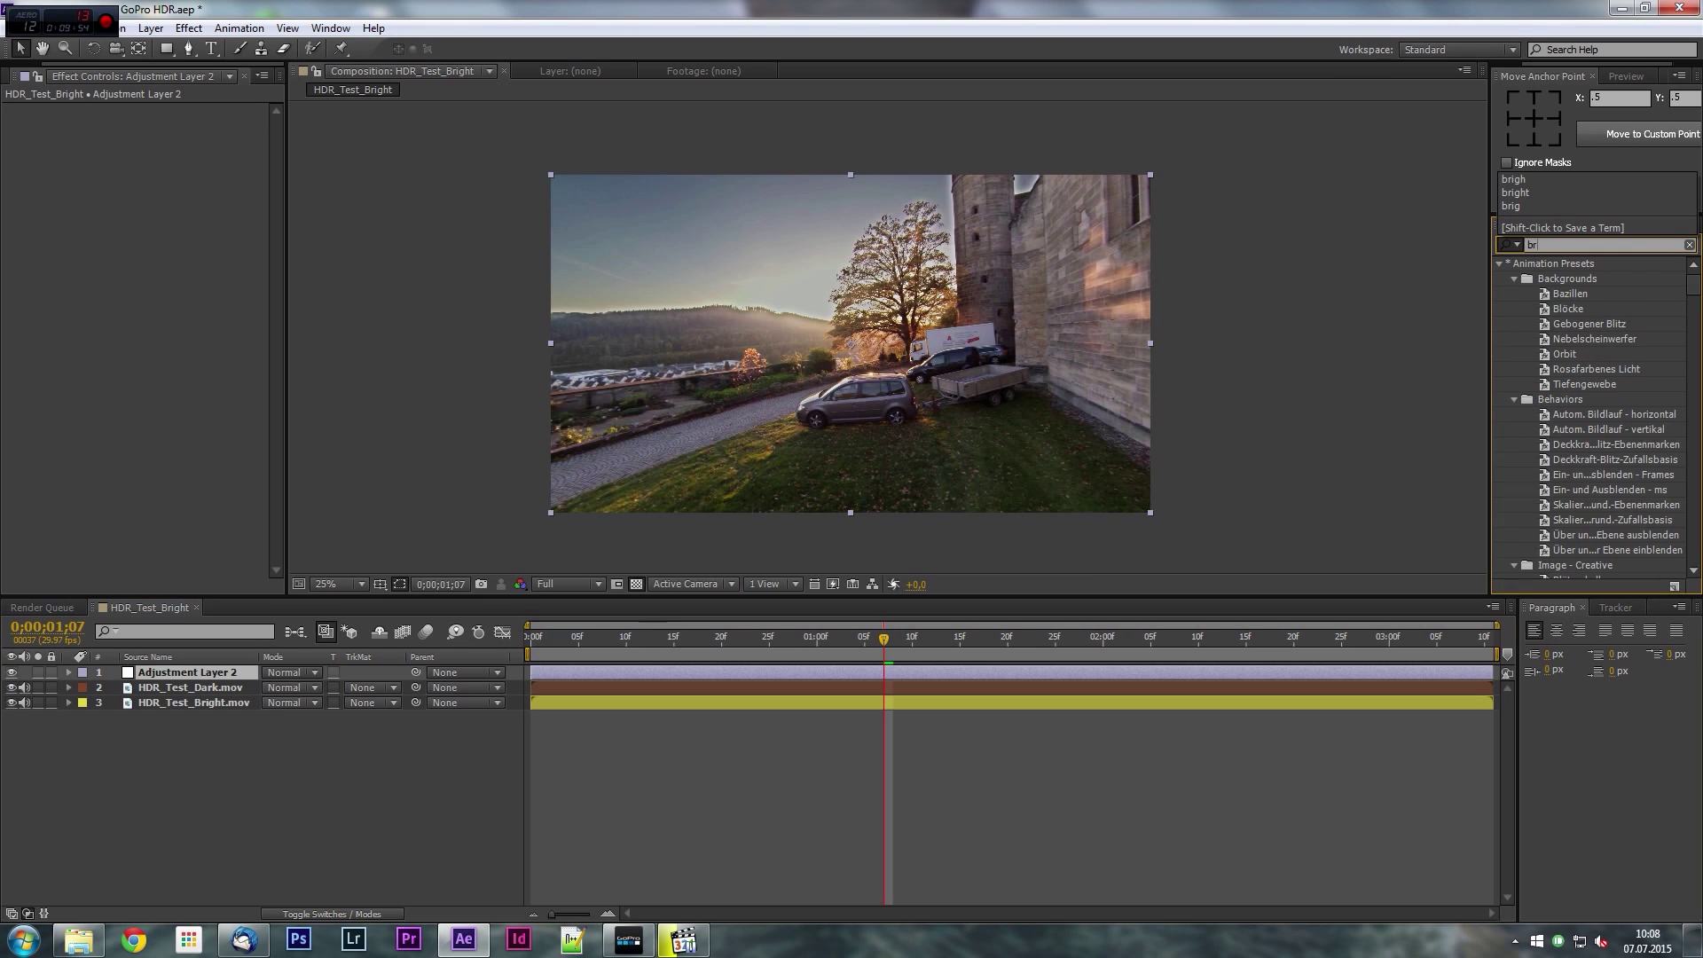
type("igh")
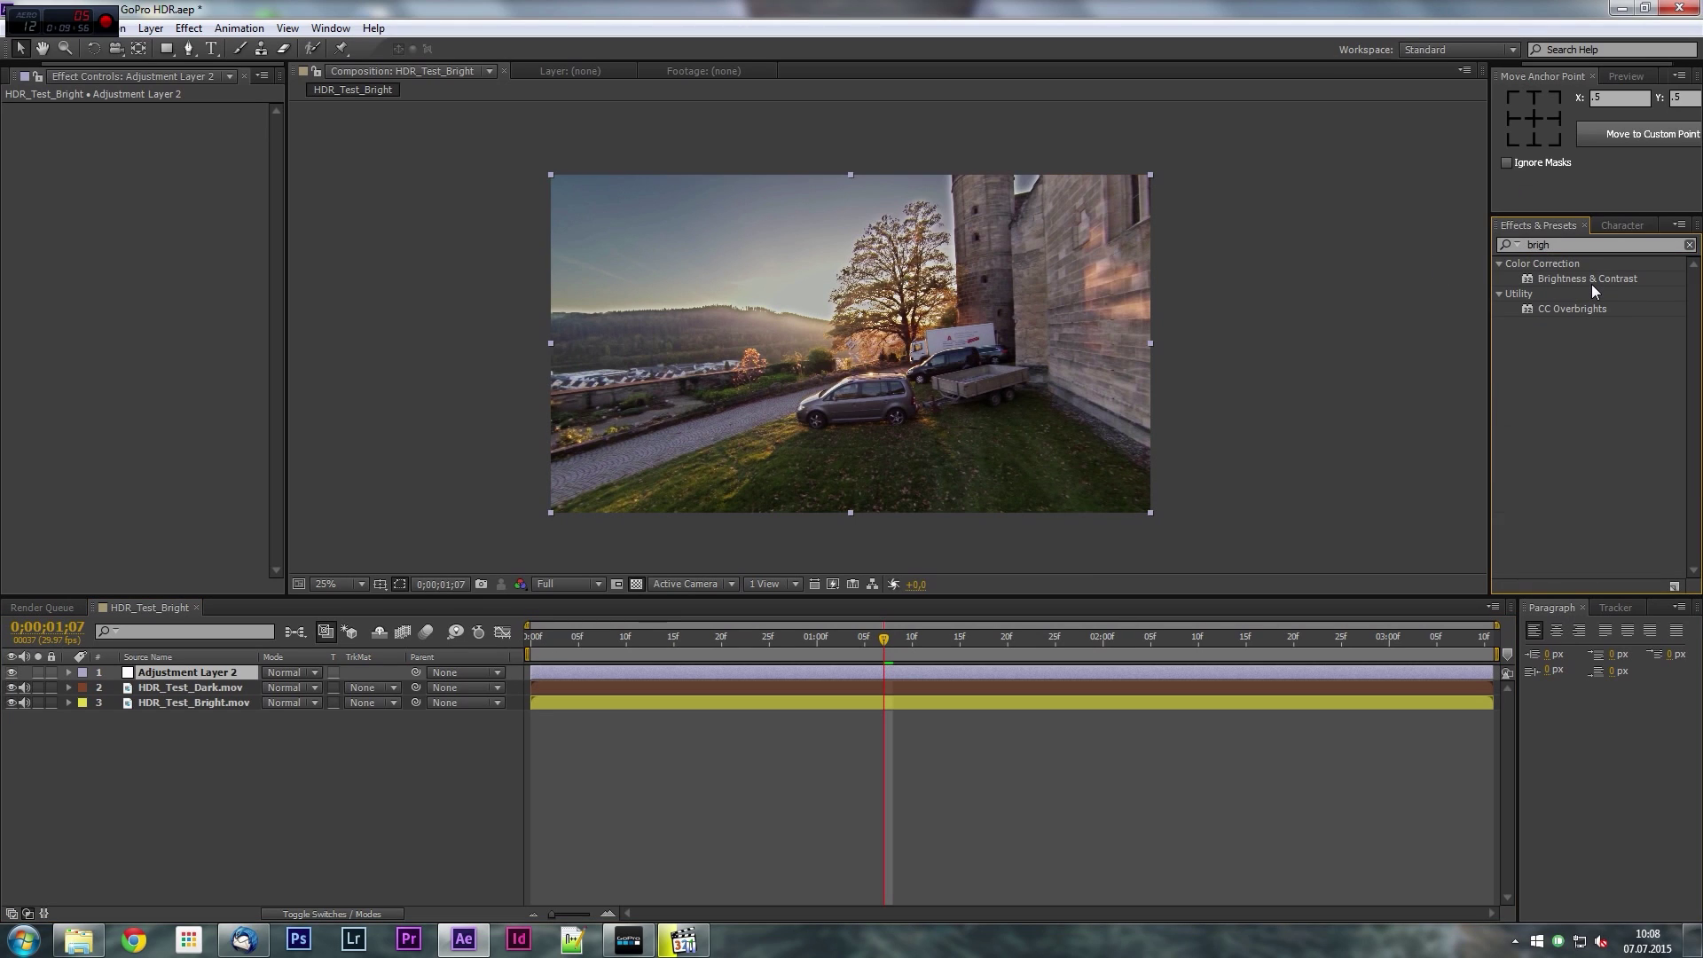
left_click_drag(1587, 278, 232, 673)
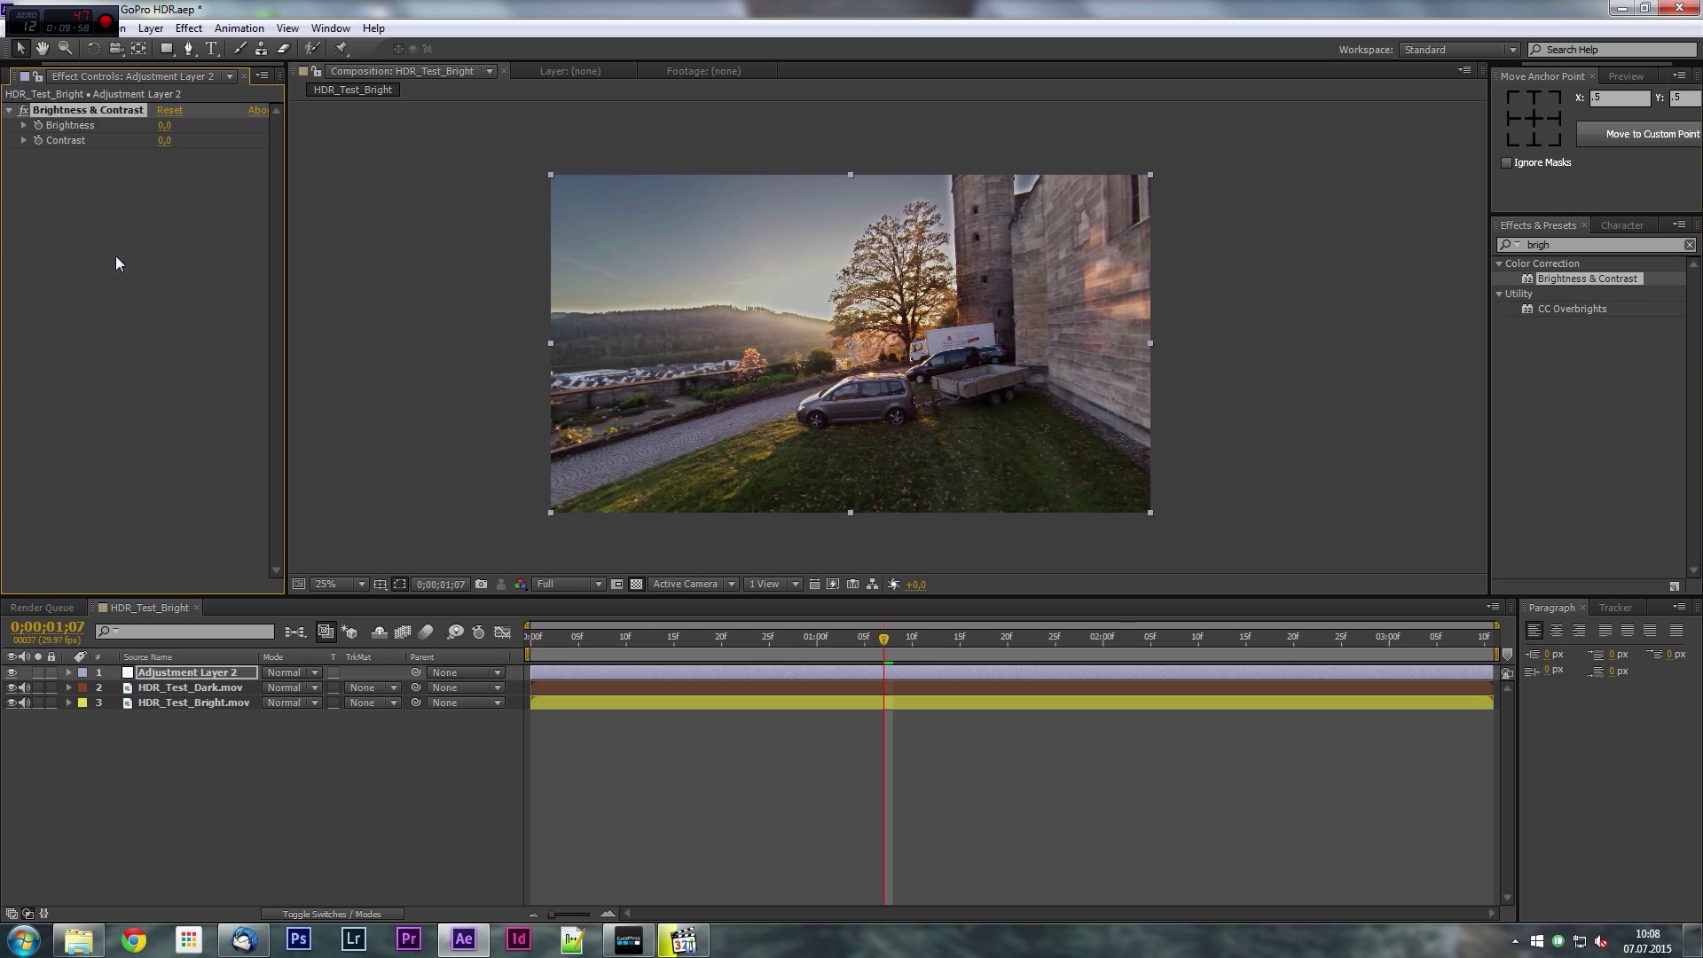
left_click_drag(164, 125, 202, 124)
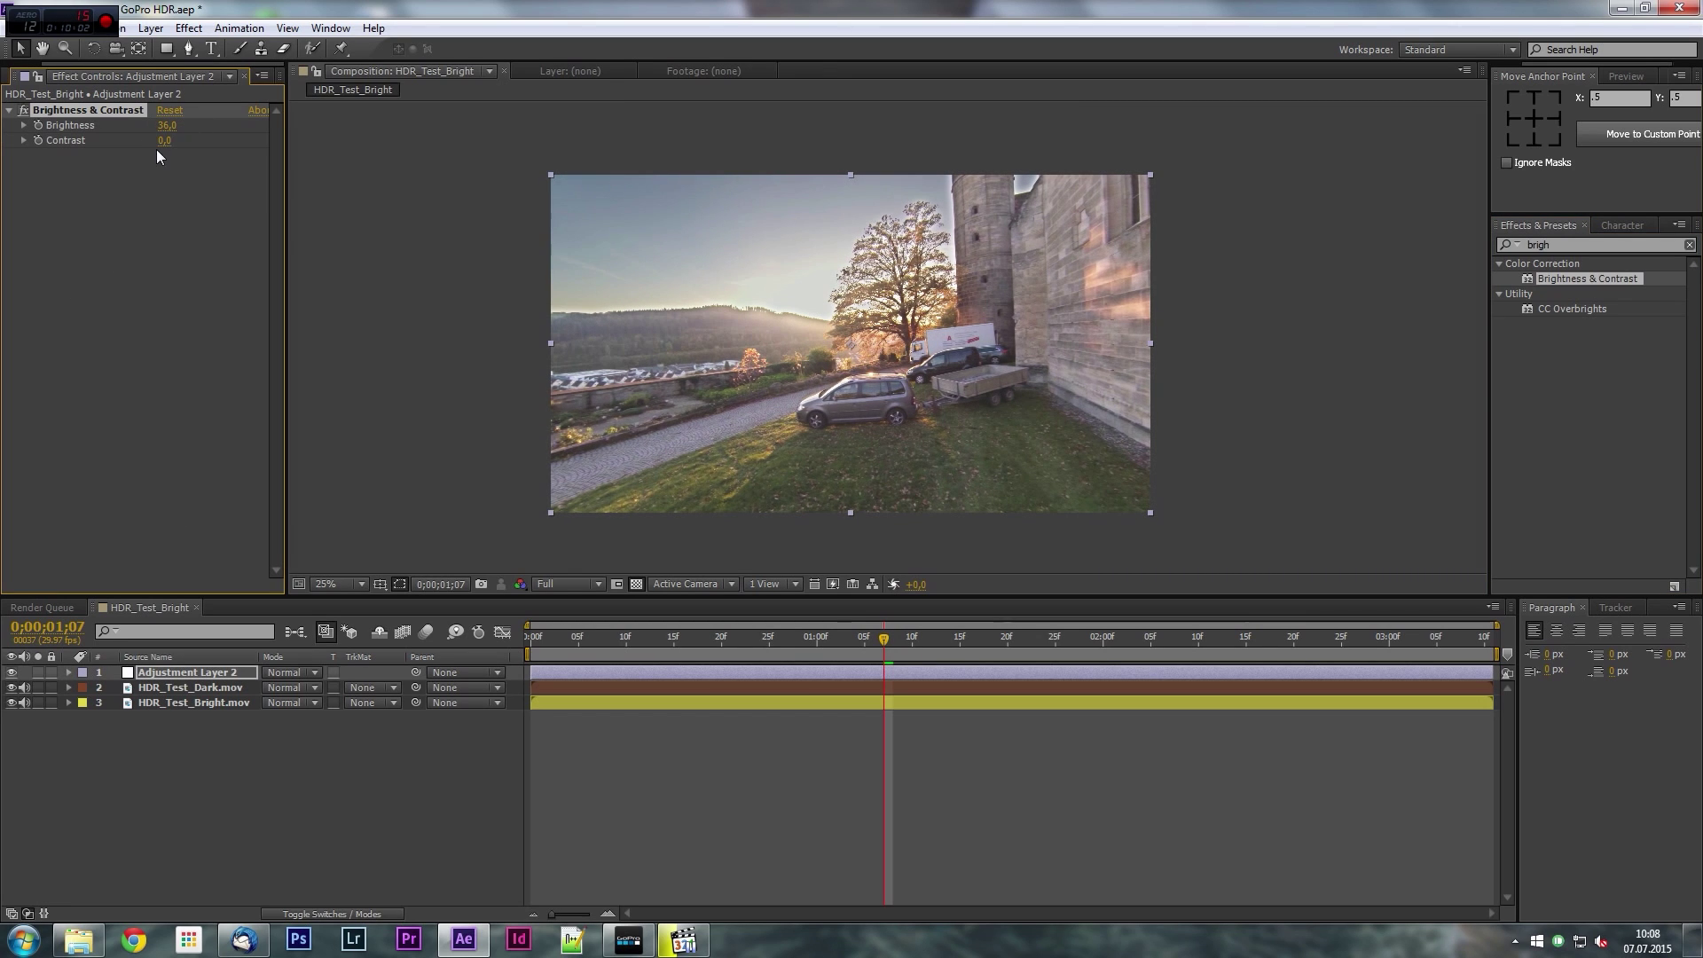
left_click_drag(164, 140, 174, 125)
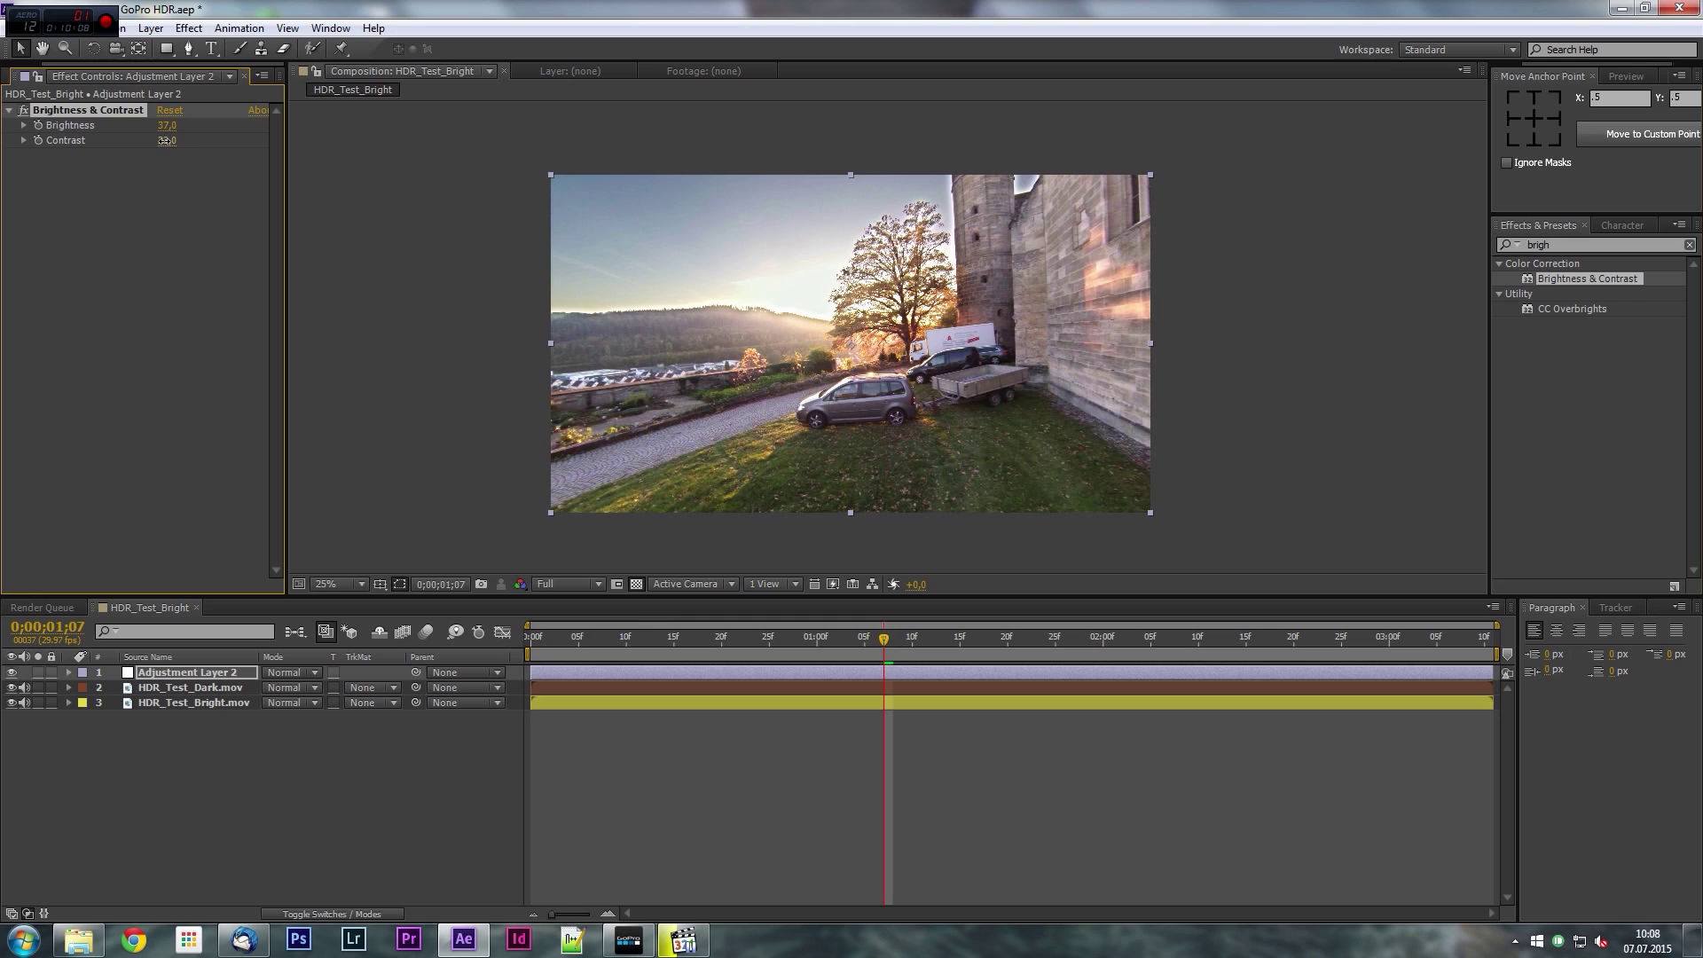
left_click_drag(165, 140, 162, 140)
left_click(760, 783)
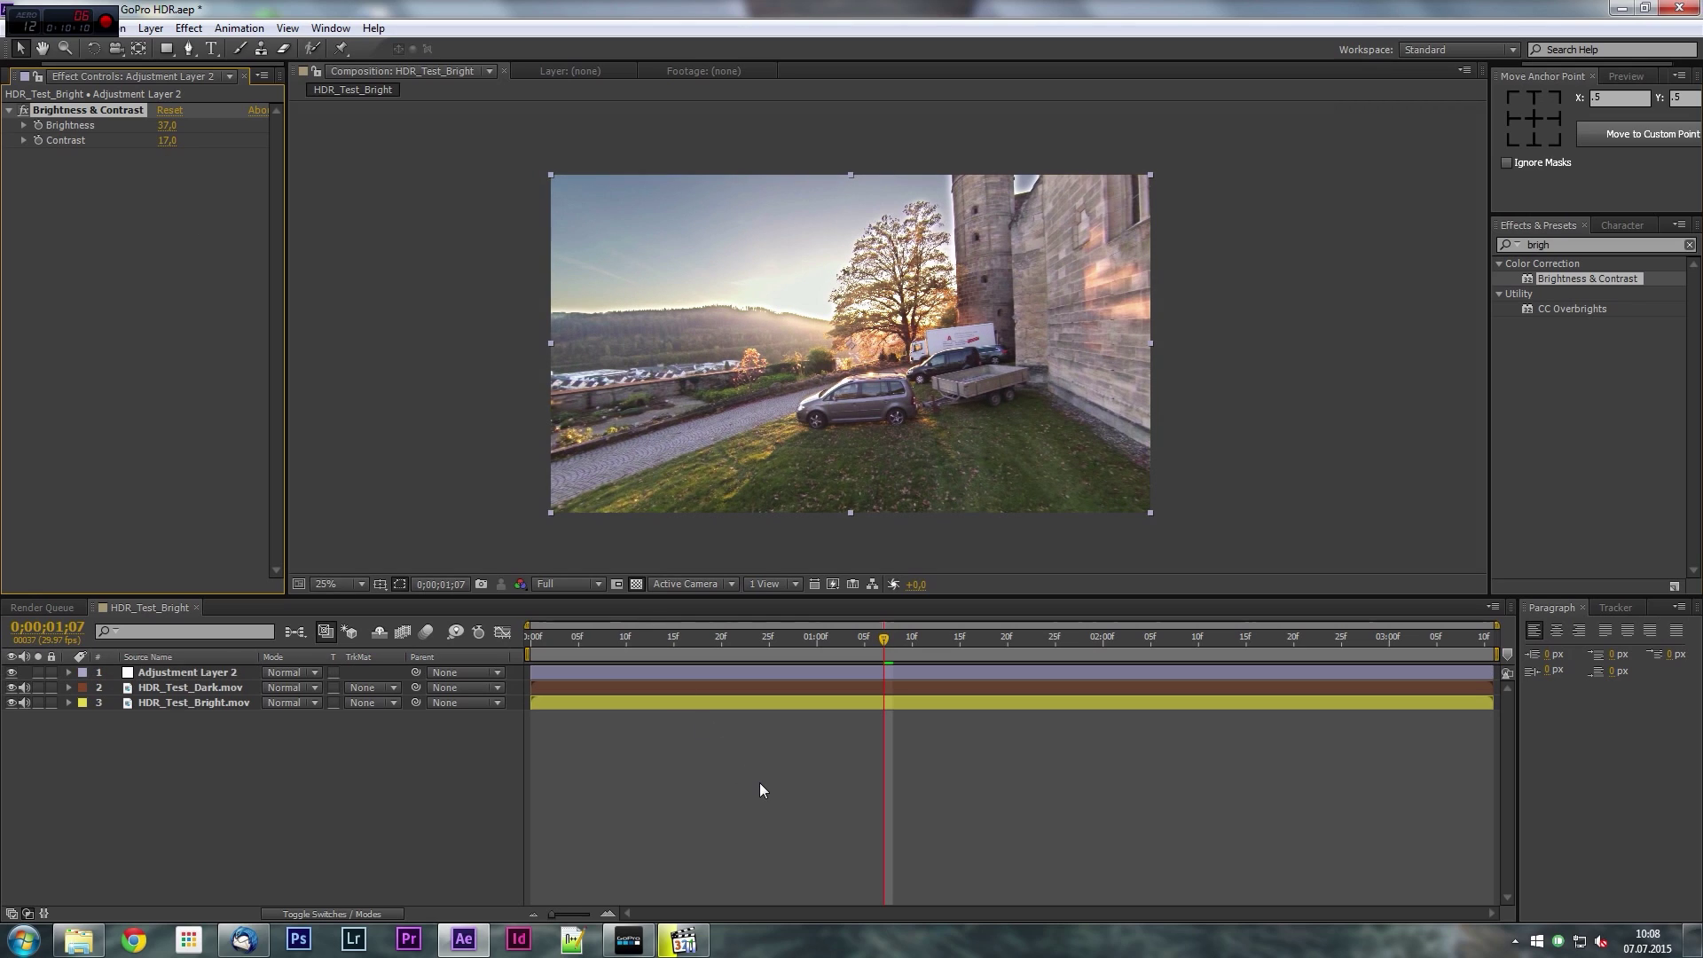
left_click(12, 672)
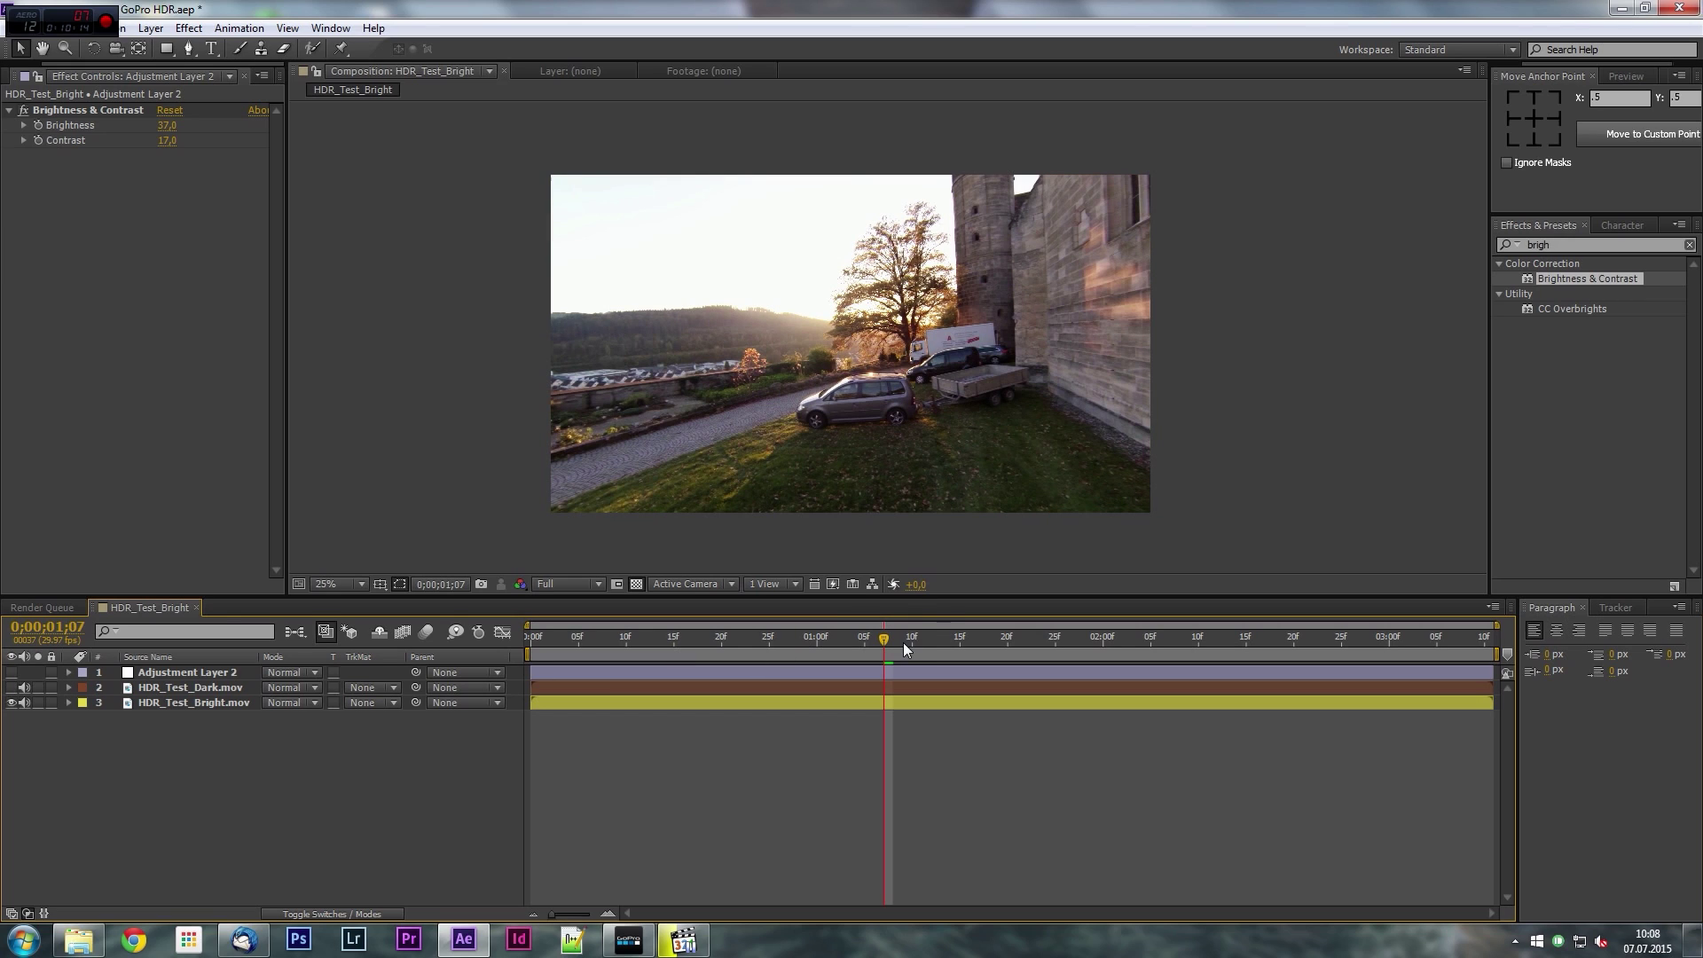
left_click_drag(907, 651, 807, 656)
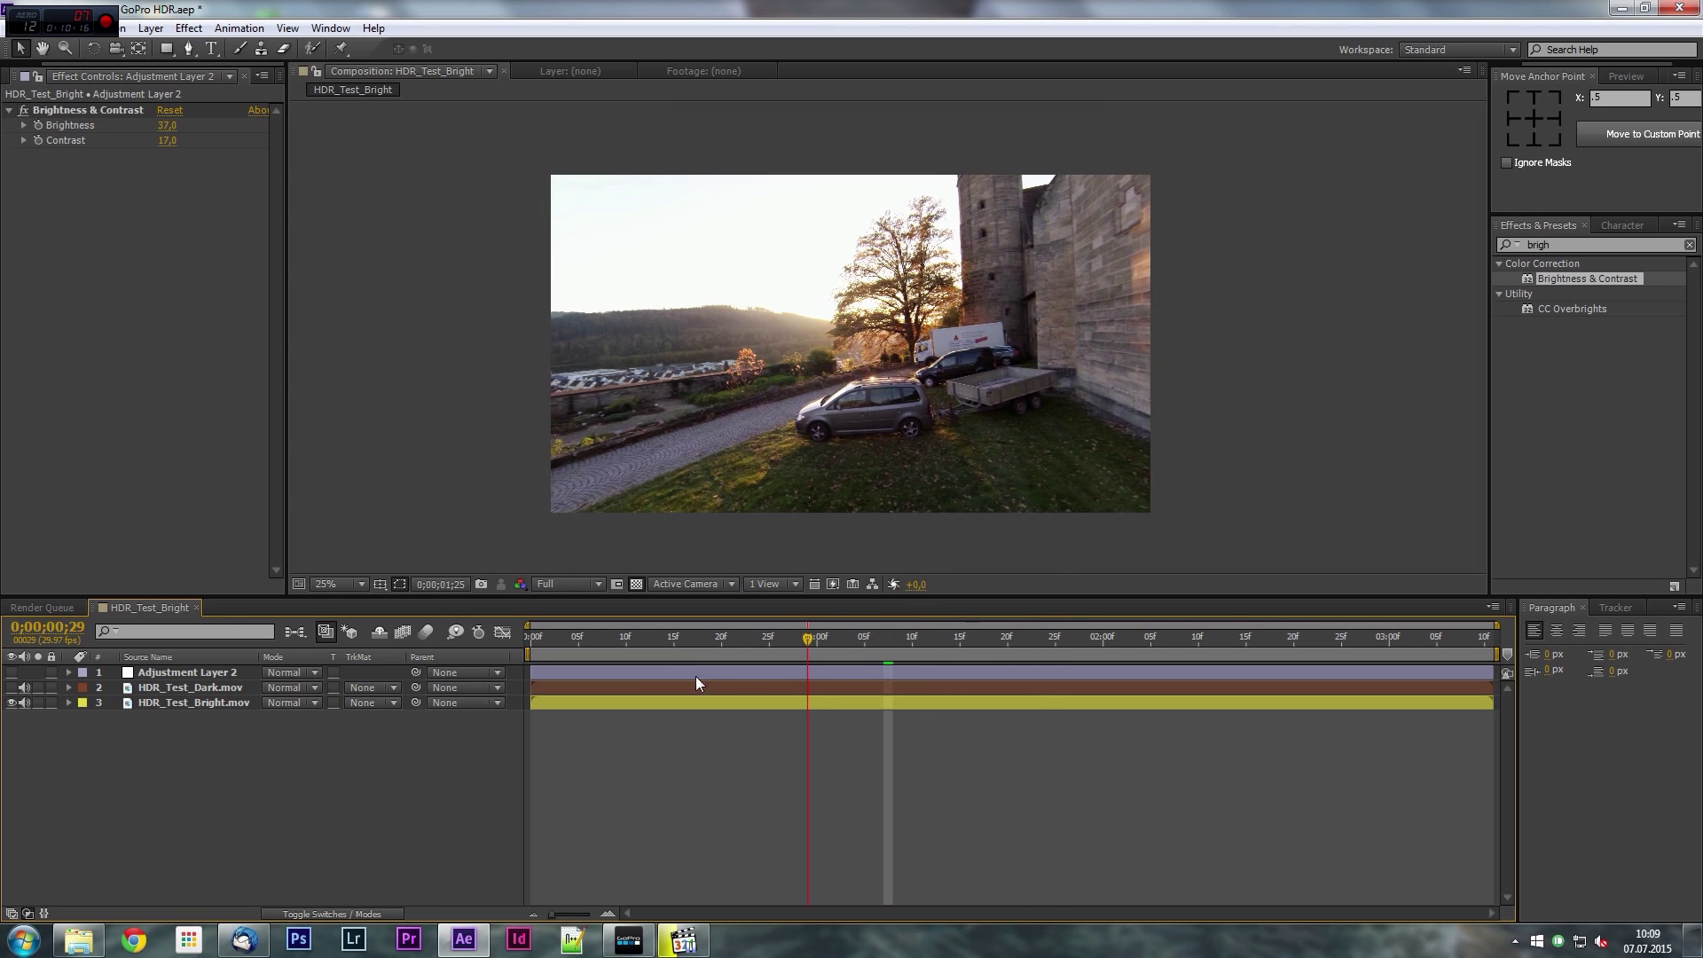
left_click_drag(695, 678, 668, 680)
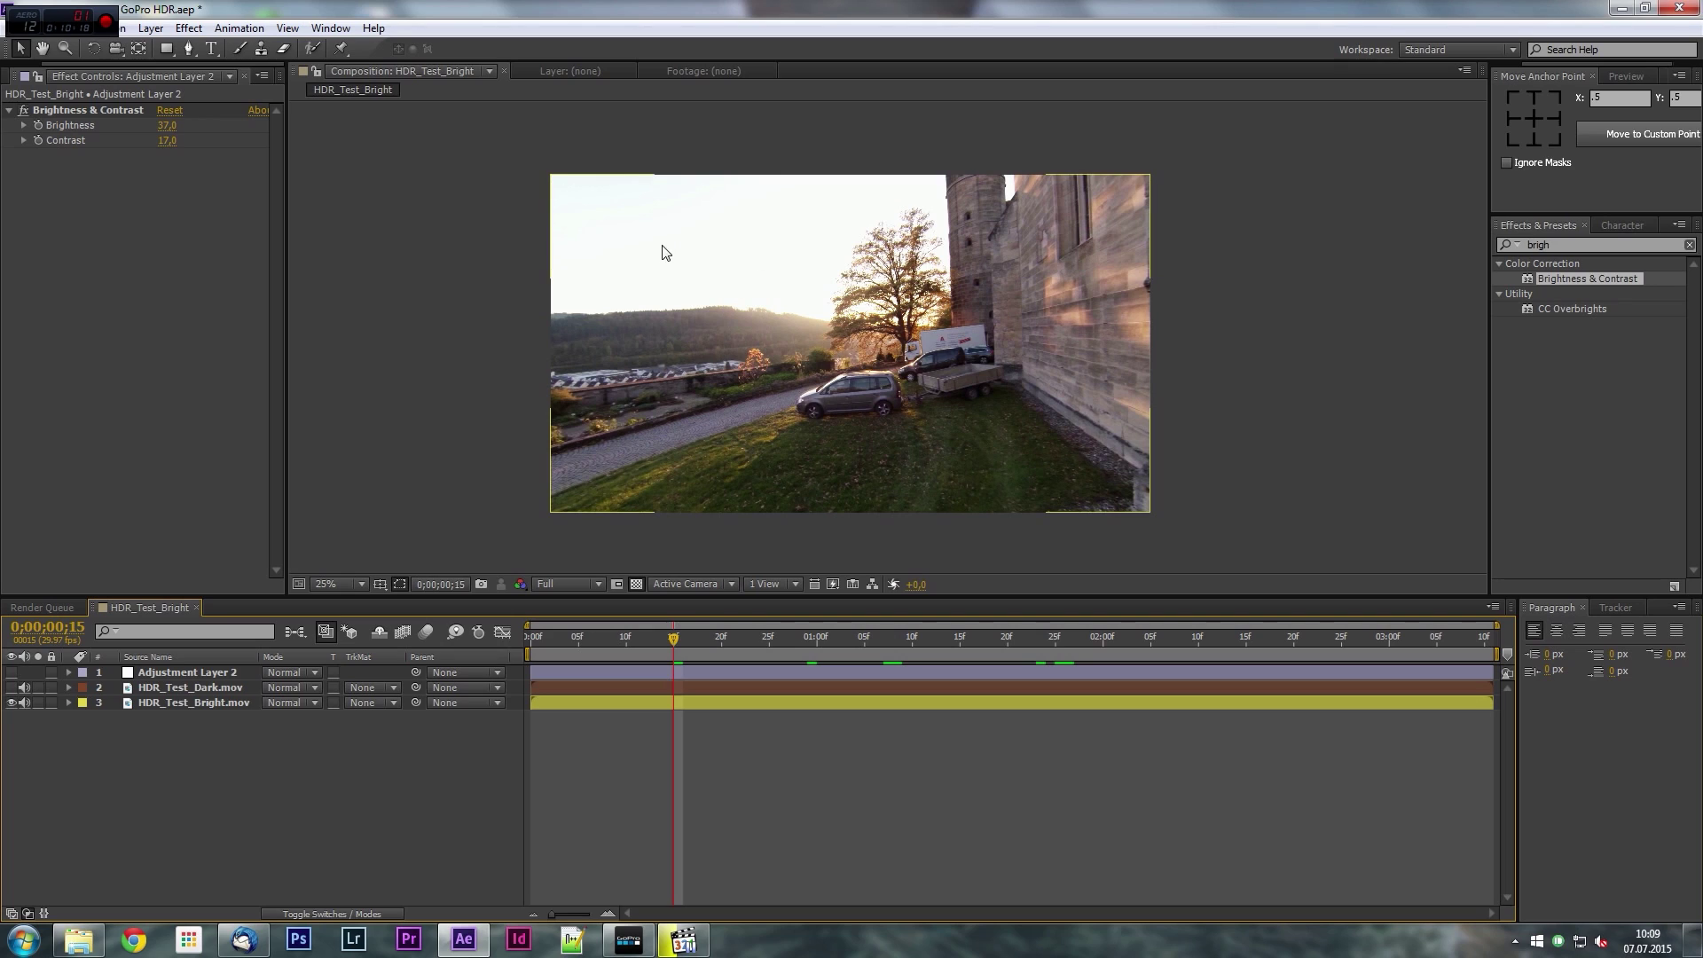
left_click(11, 687)
left_click(12, 672)
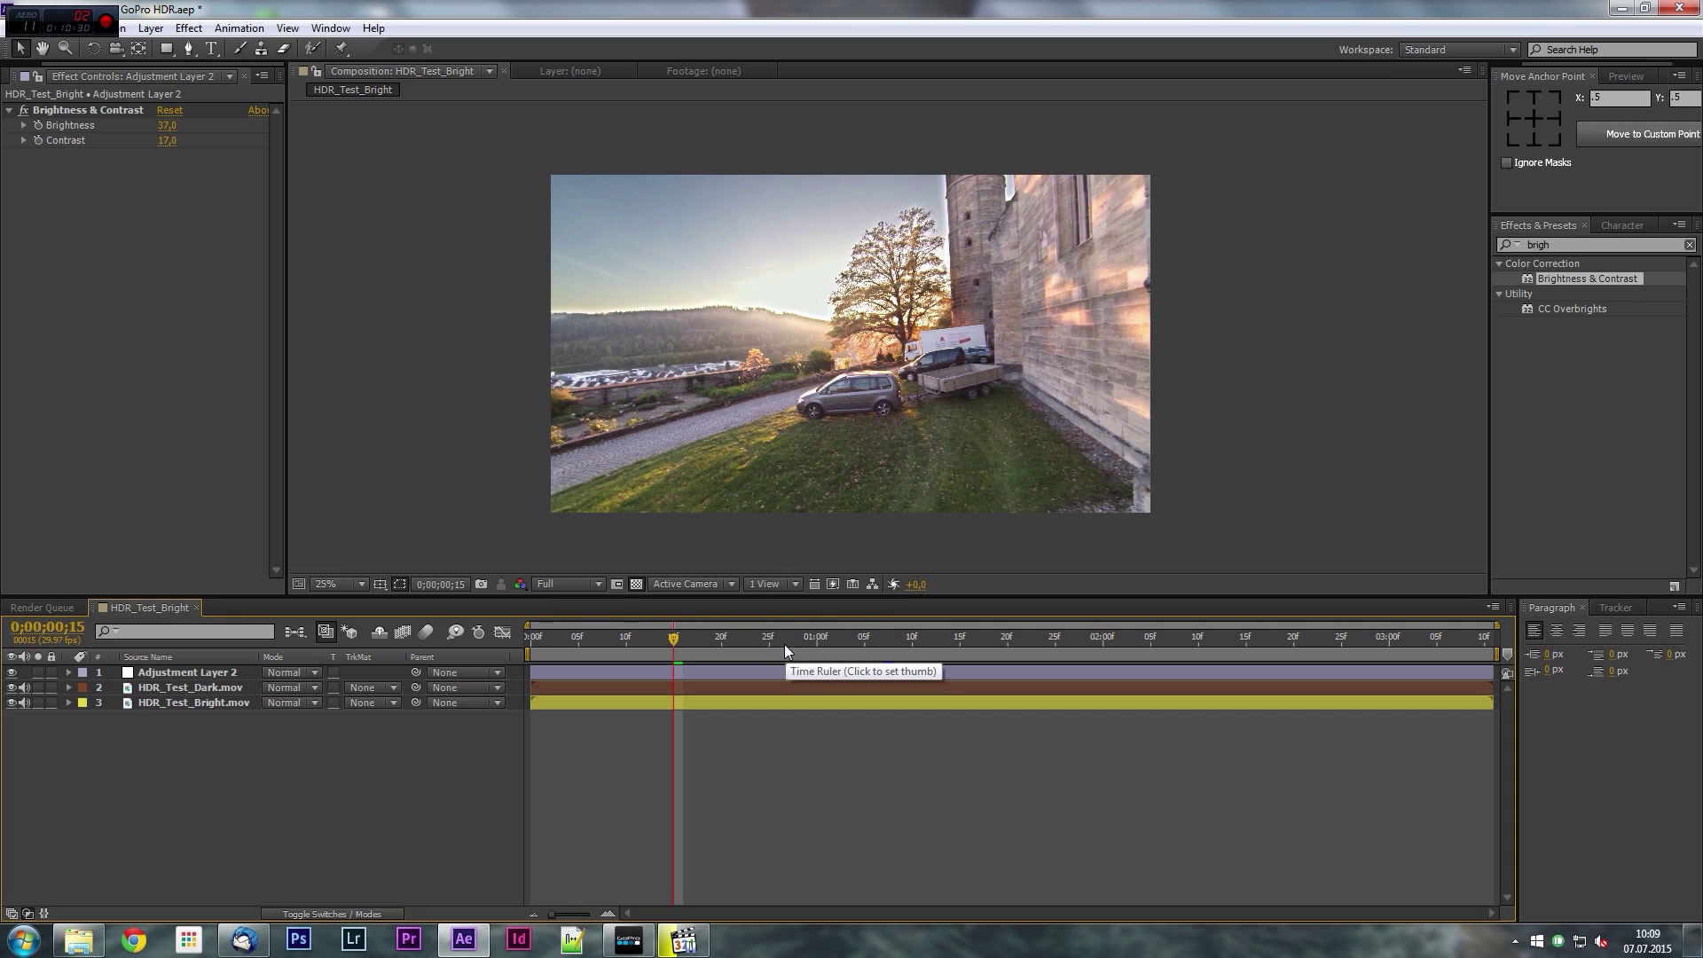
left_click_drag(784, 644, 805, 647)
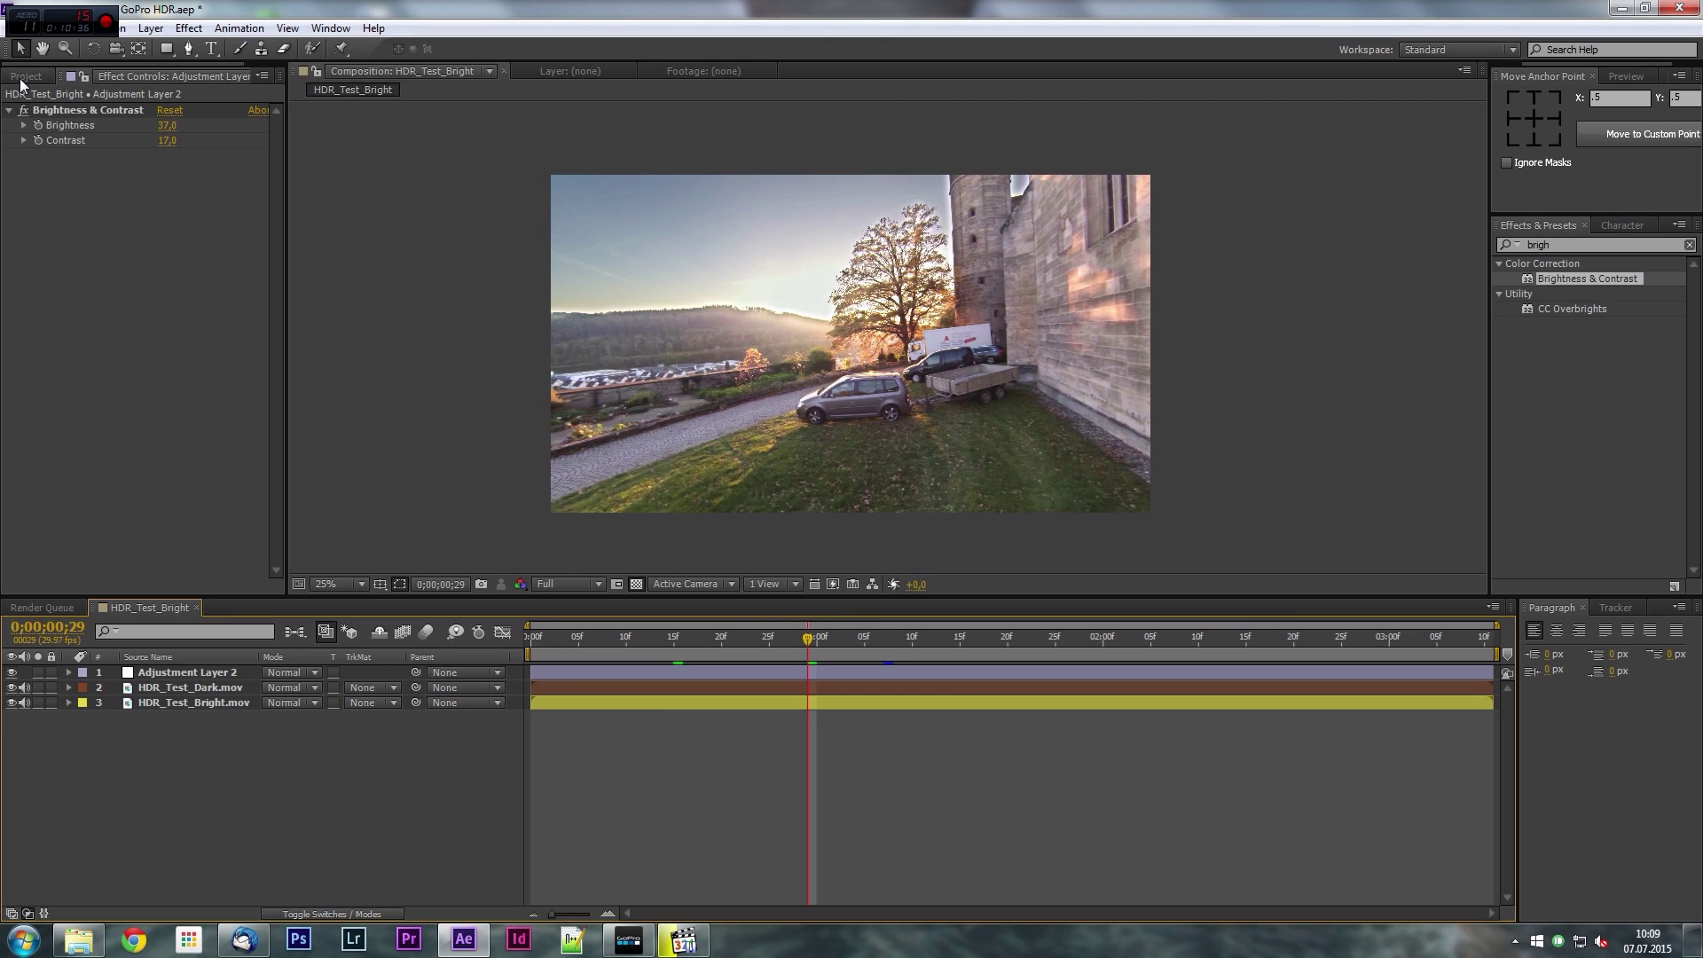
Expand the (ignore) folder in the Project panel and open the HDR Sample 2 composition.
left_click(22, 78)
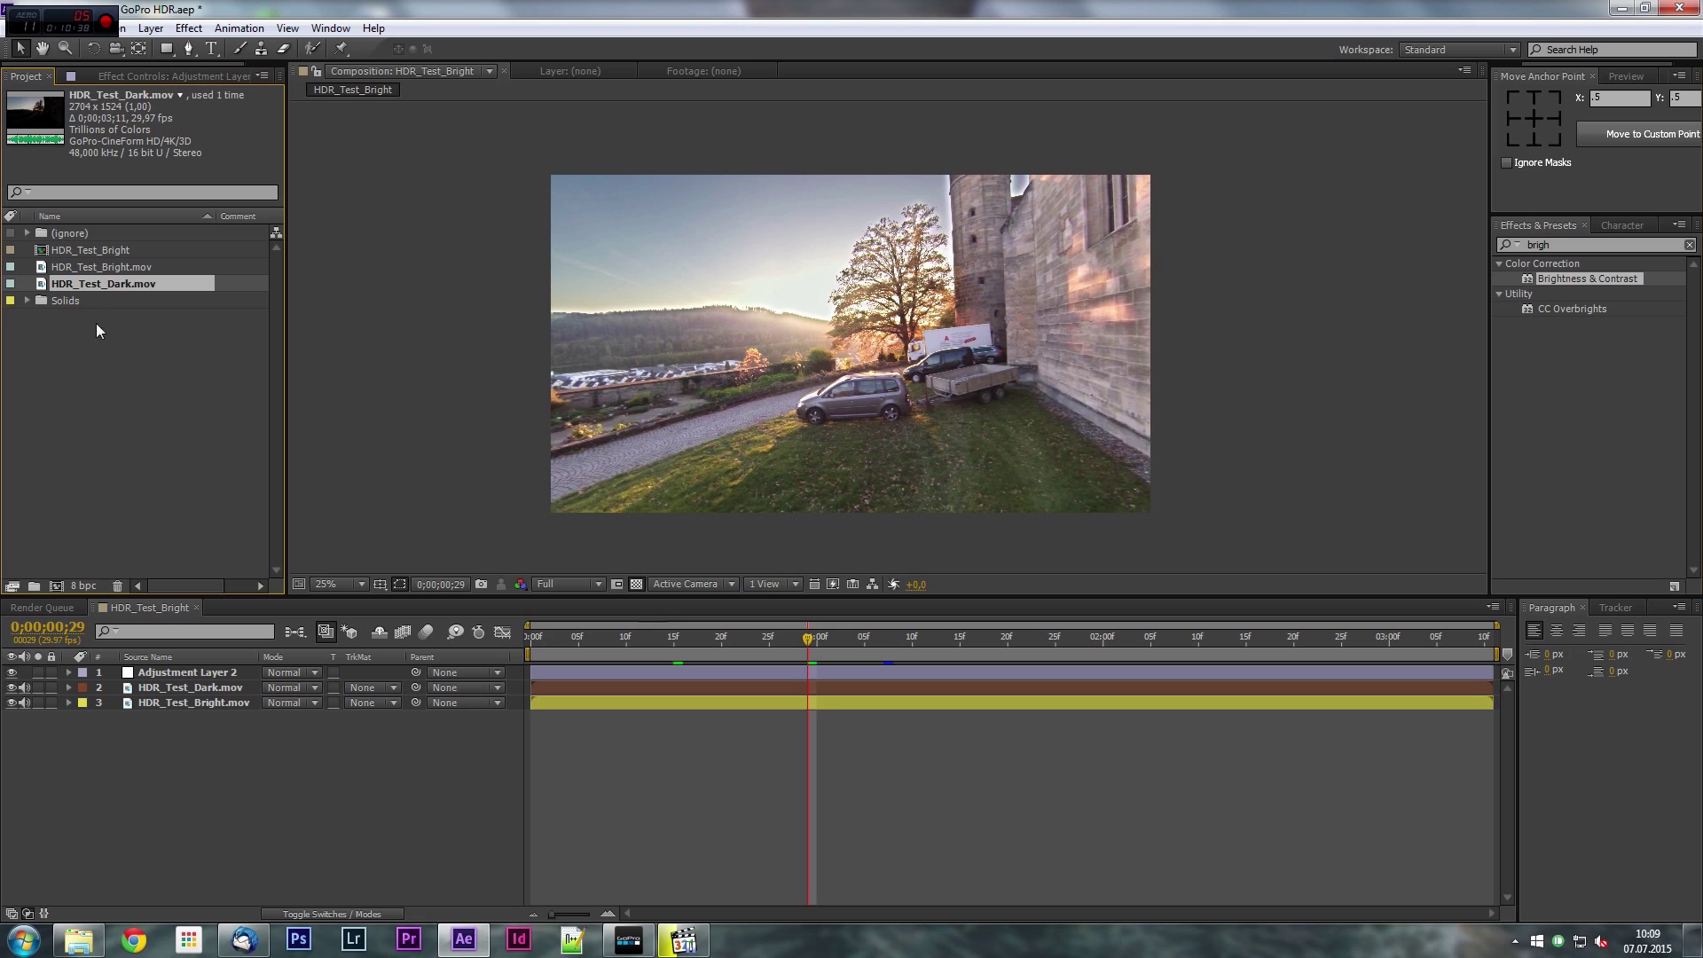
left_click(26, 302)
left_click(26, 302)
left_click(28, 234)
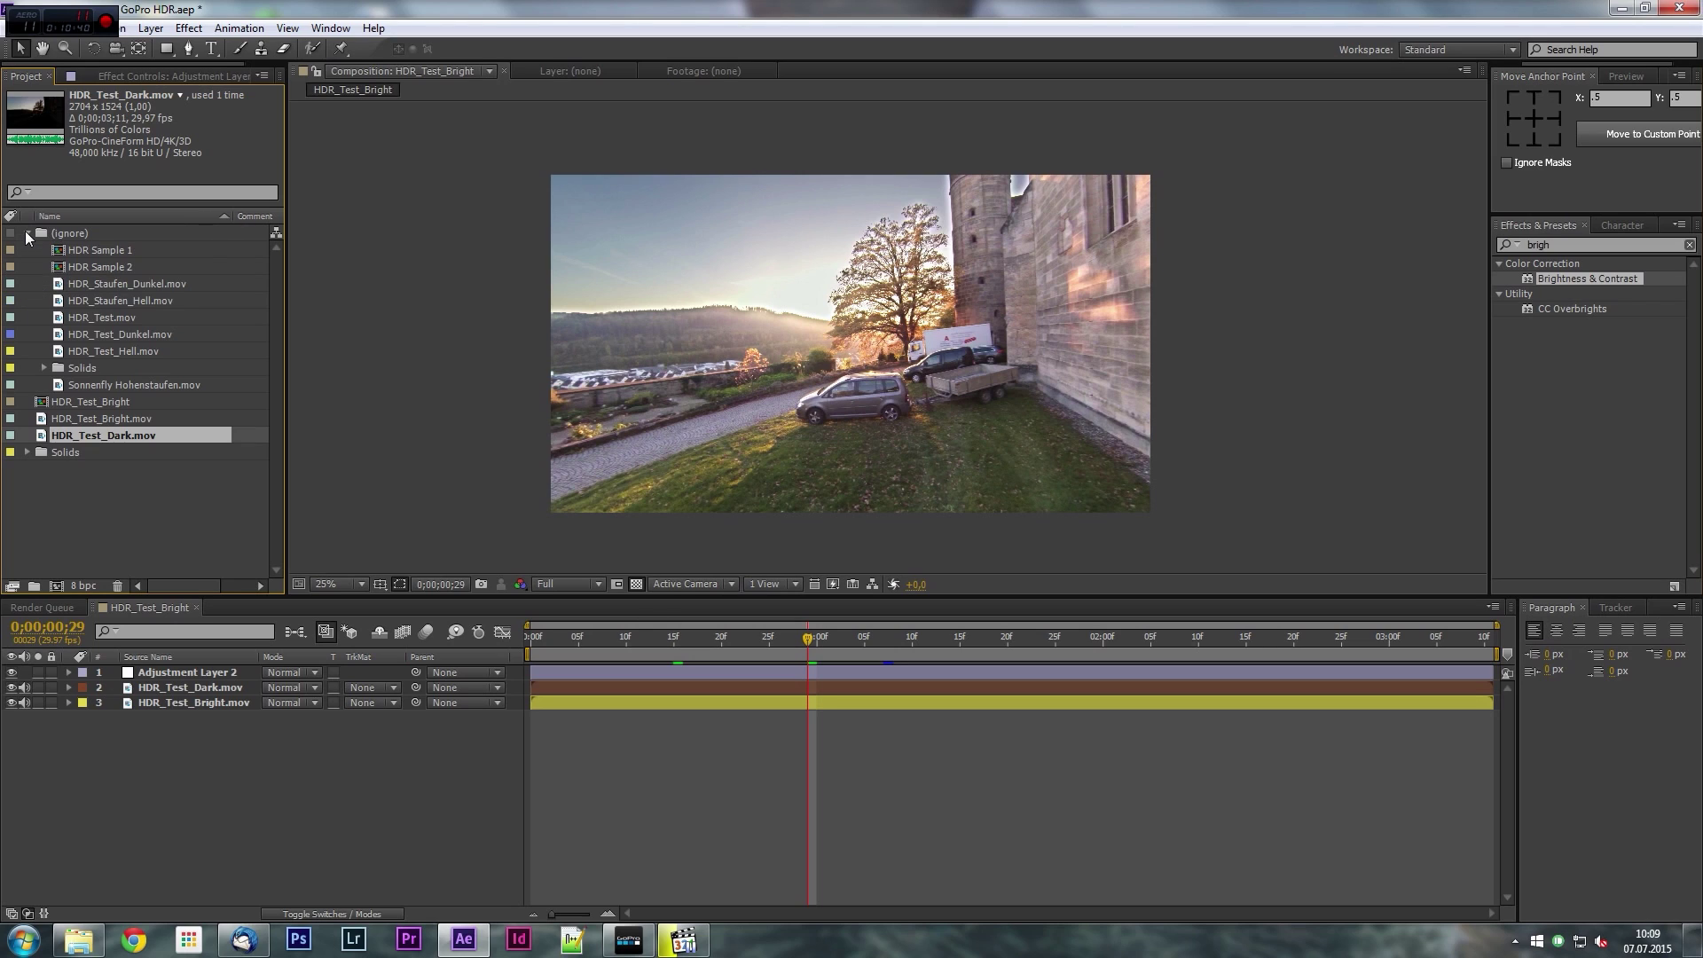
double_click(103, 265)
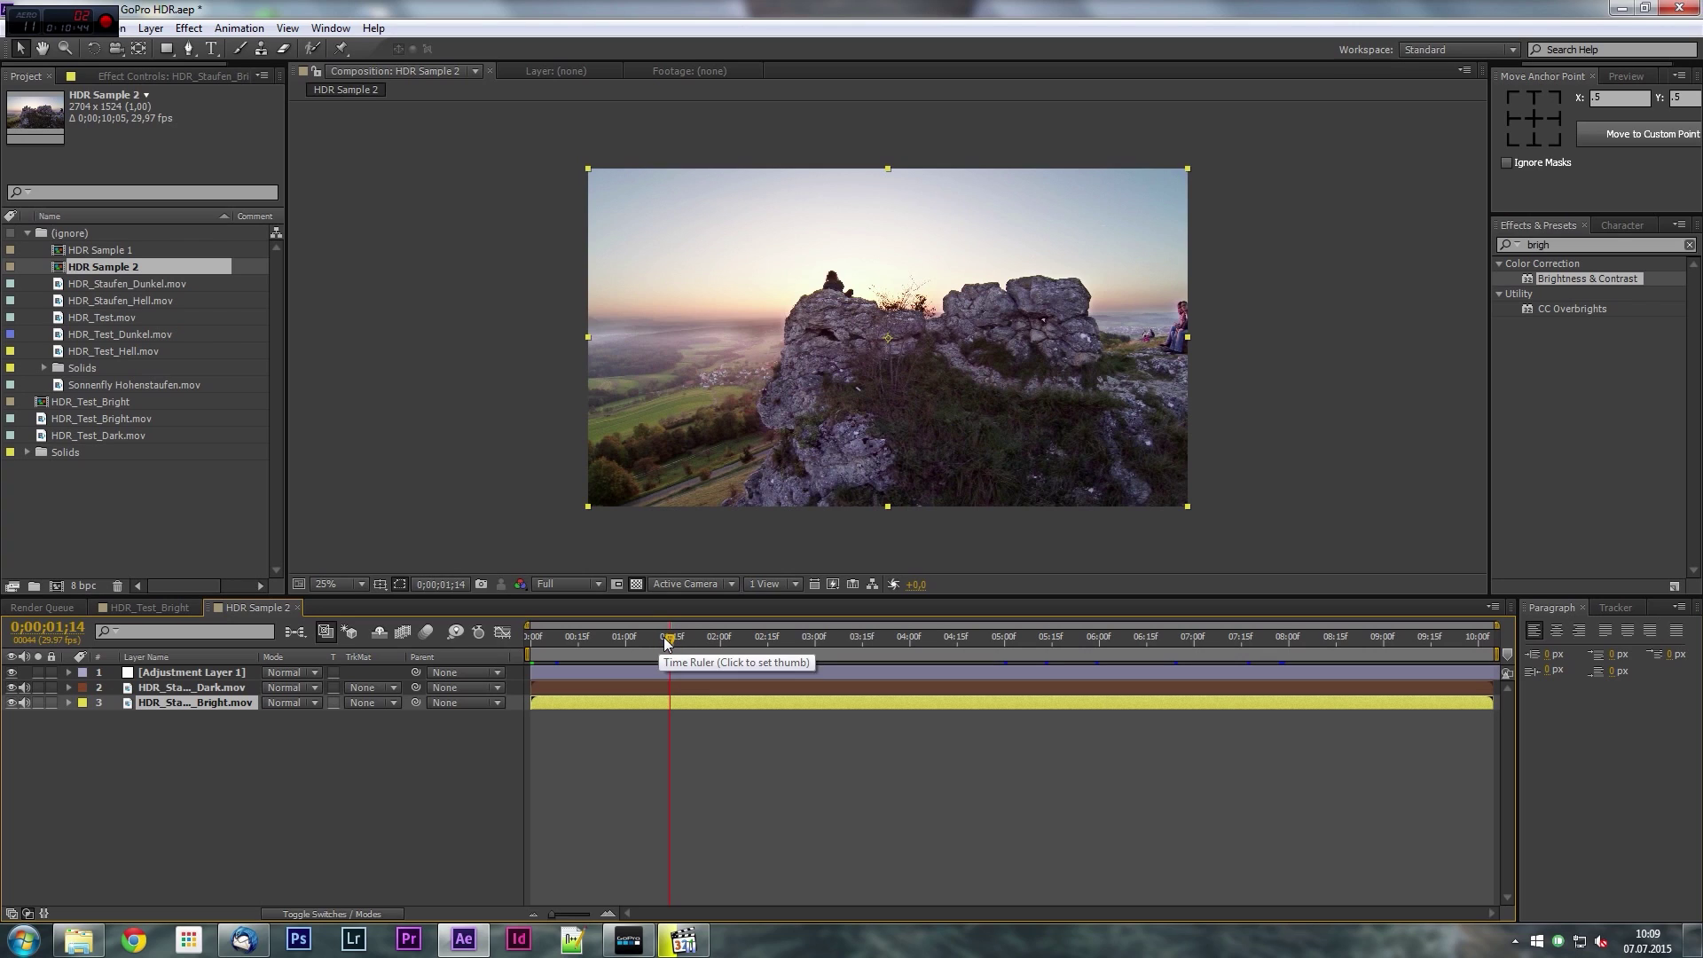
Inspect HDR Sample 2's Luma Key and layer blend, then return to HDR_Test_Bright.
left_click_drag(1008, 641, 1068, 653)
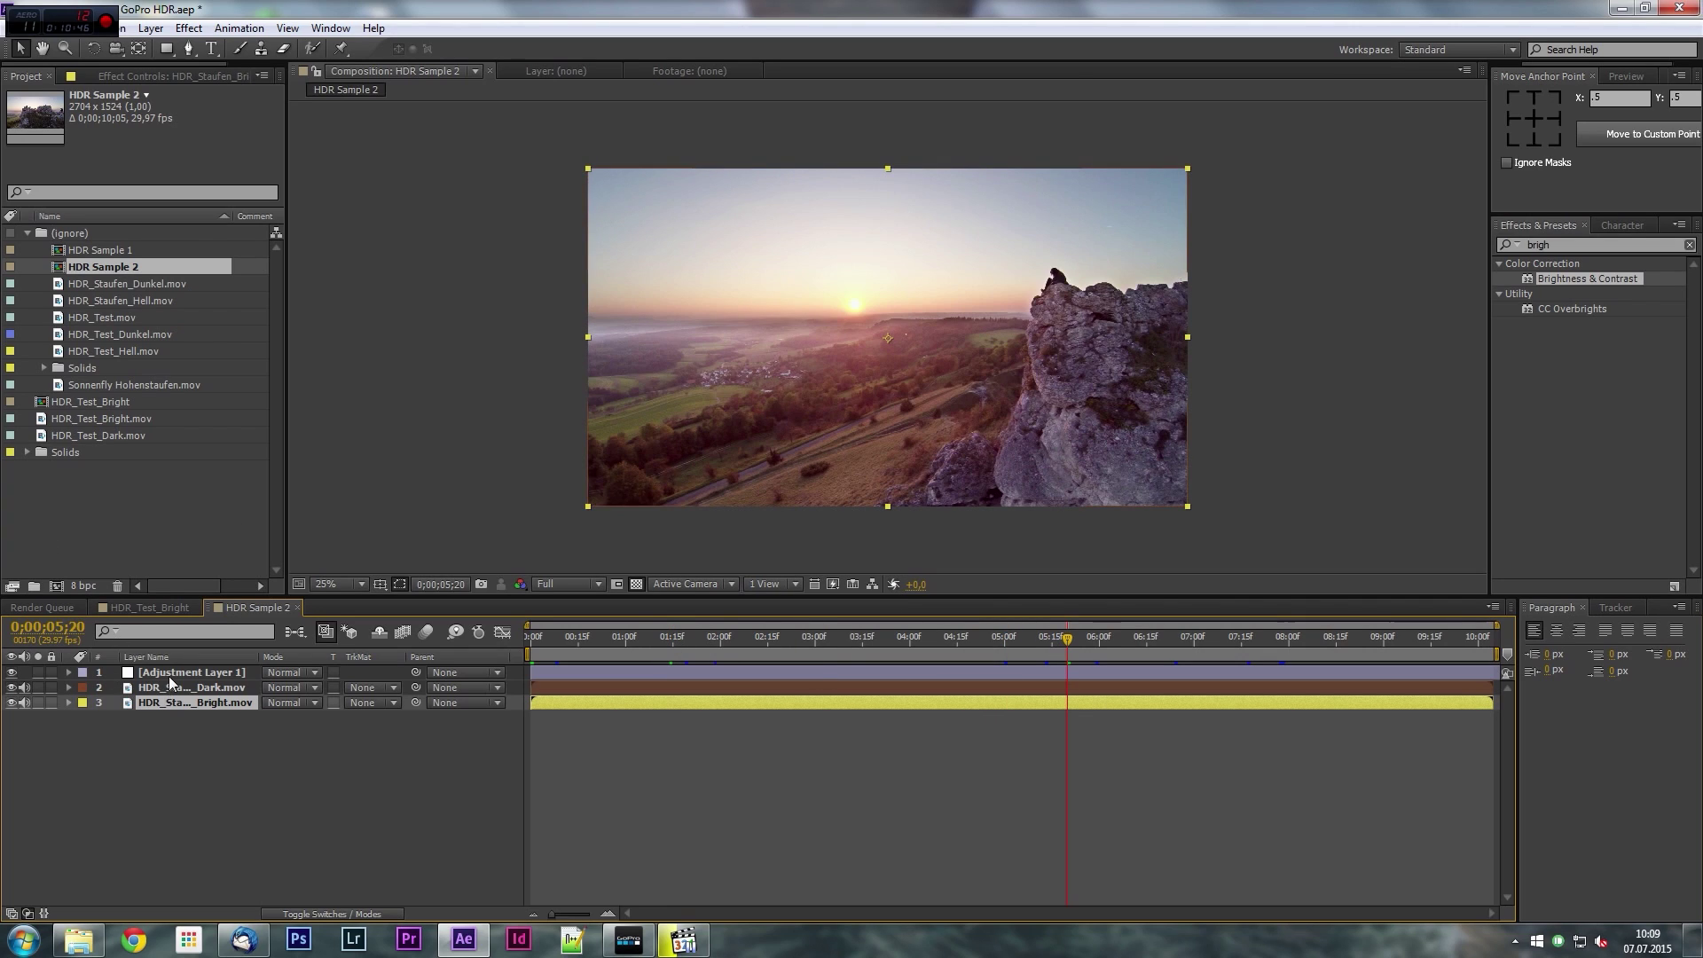
left_click(168, 692)
left_click(140, 73)
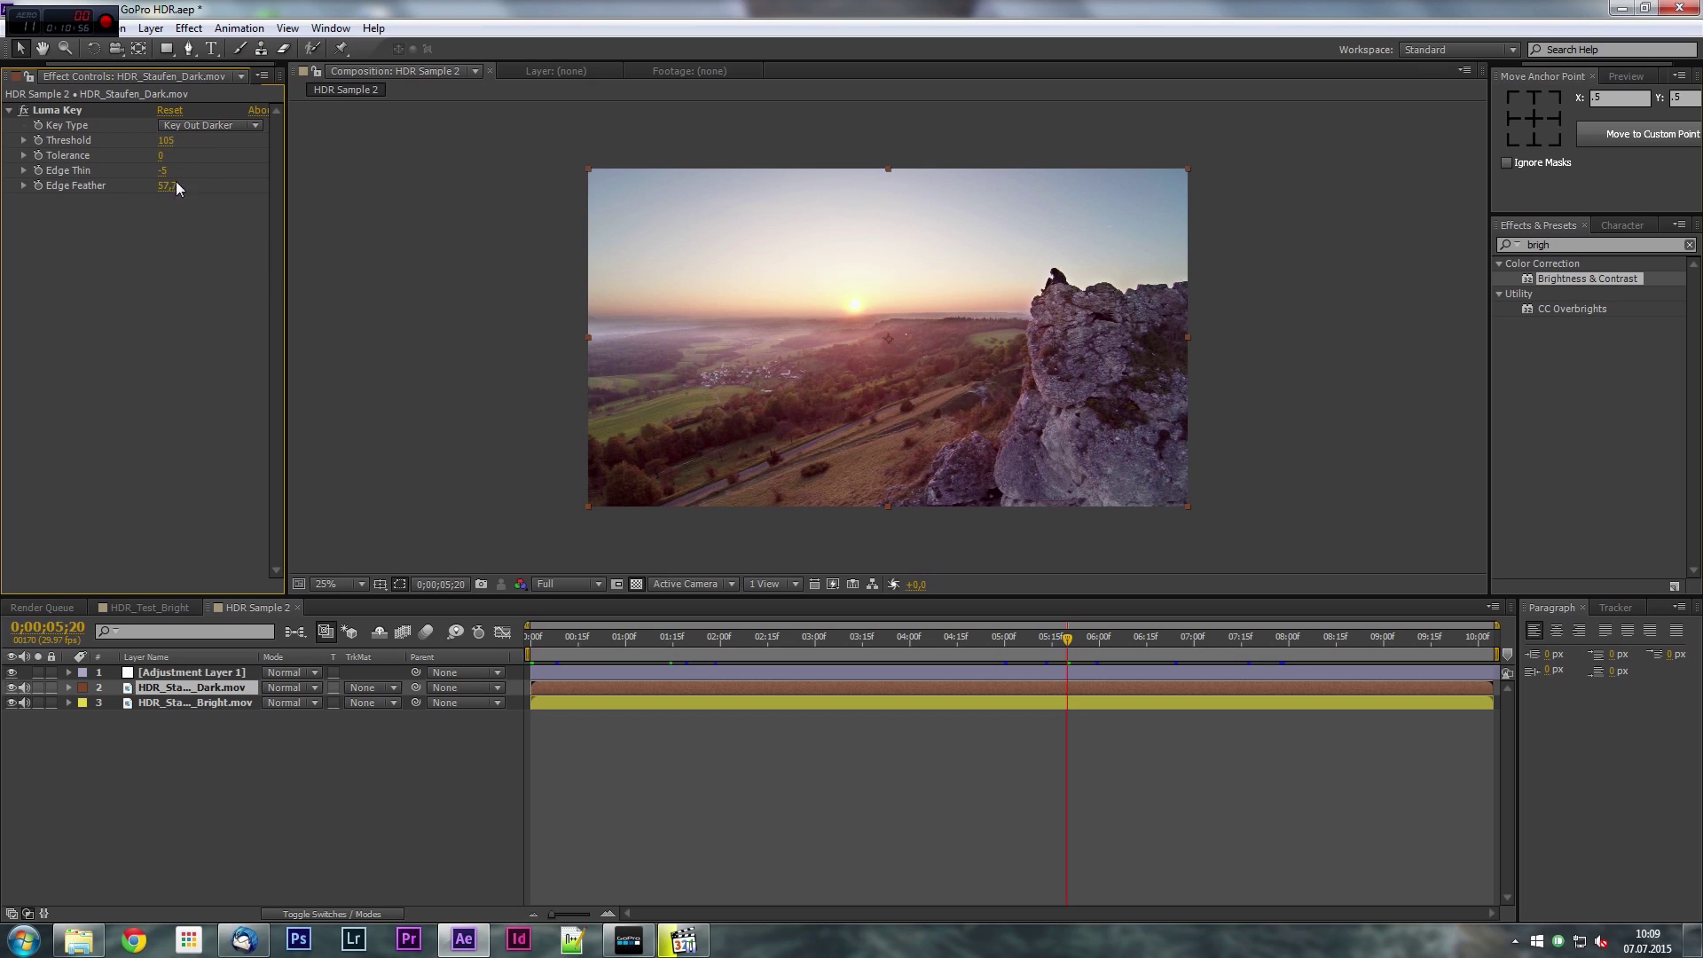
left_click(1124, 642)
left_click_drag(1124, 647, 1203, 667)
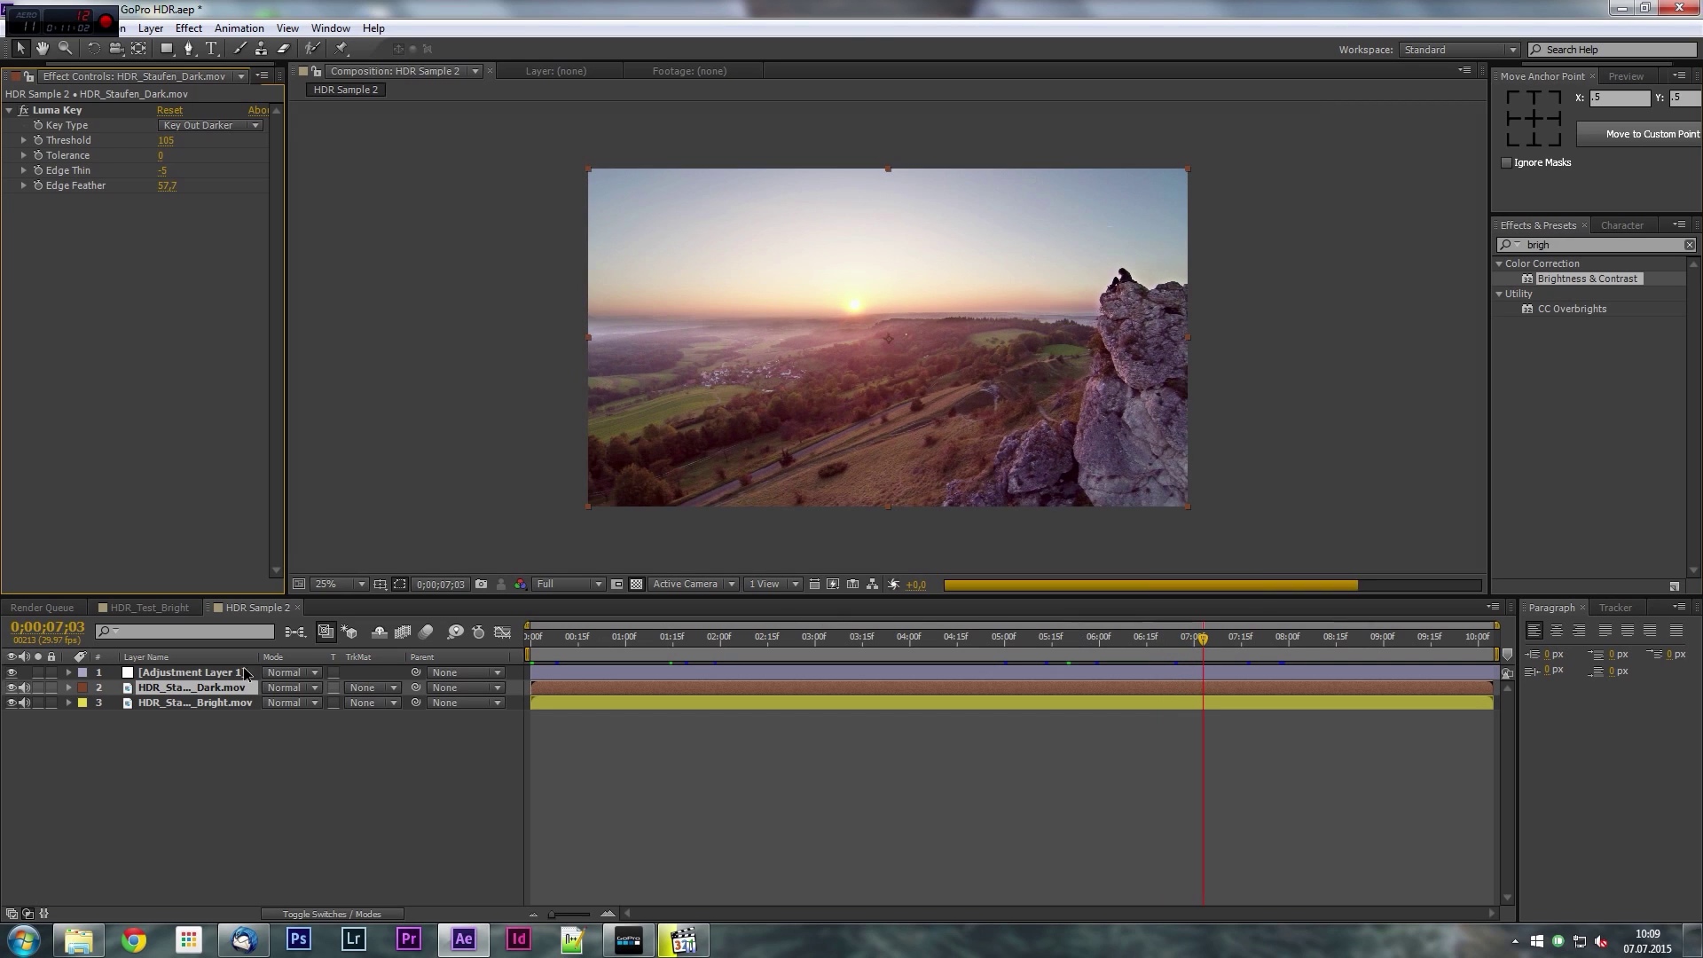
left_click(12, 672)
left_click(11, 687)
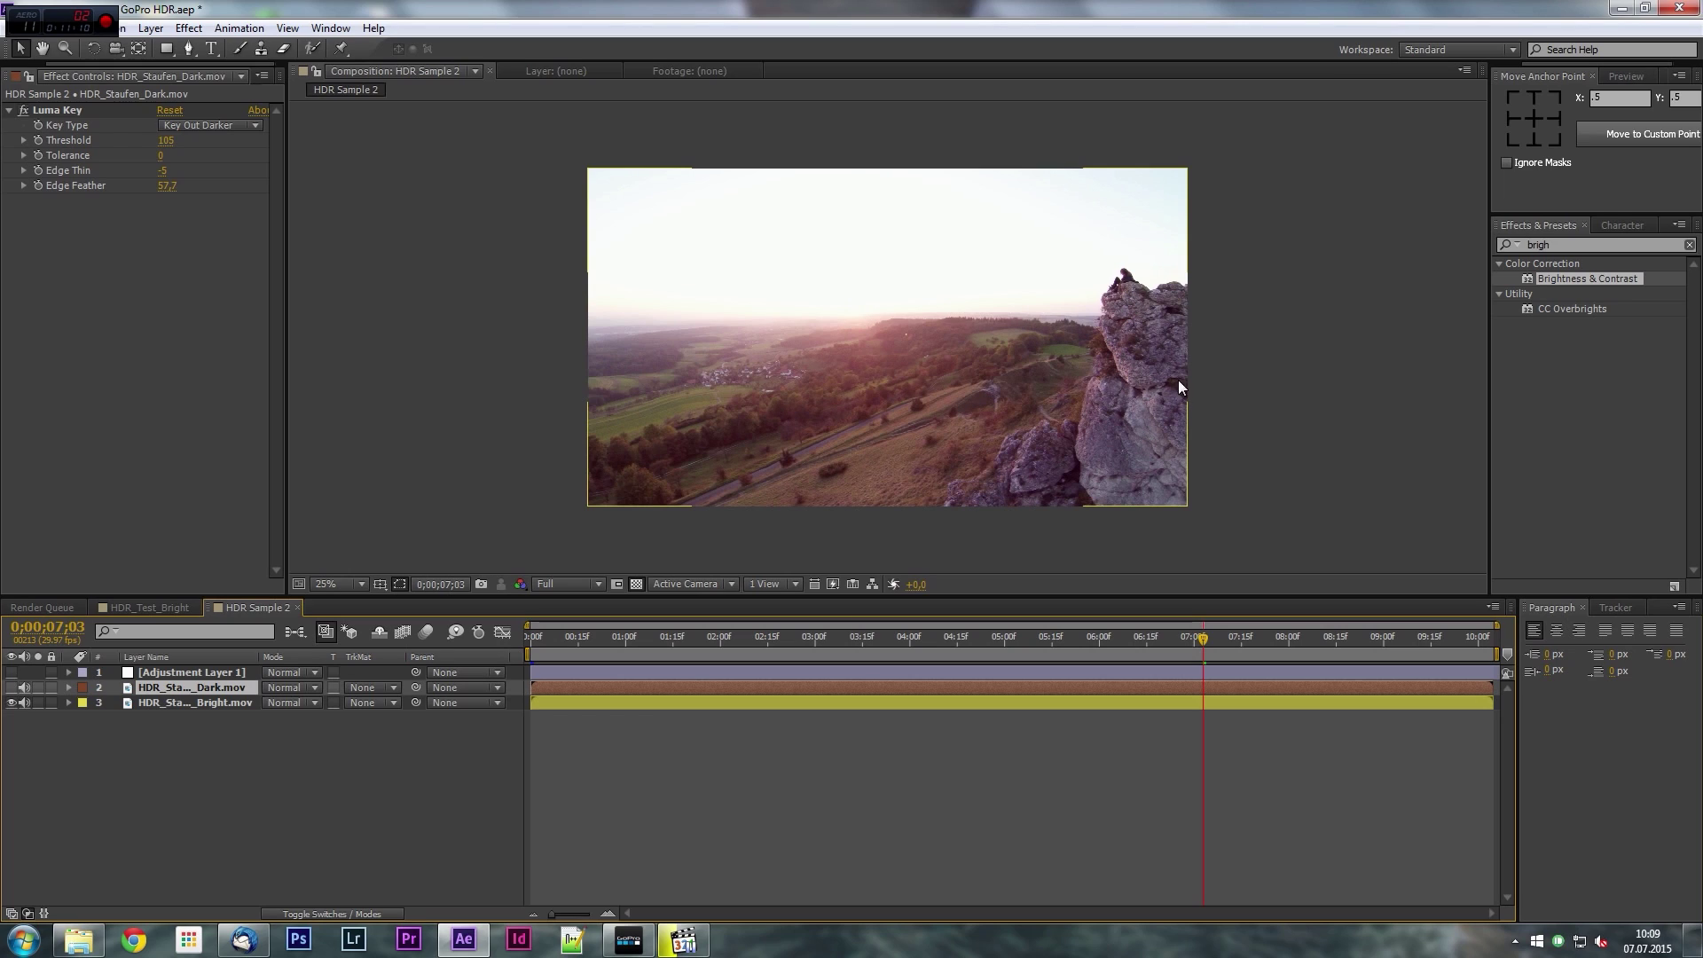
left_click(12, 688)
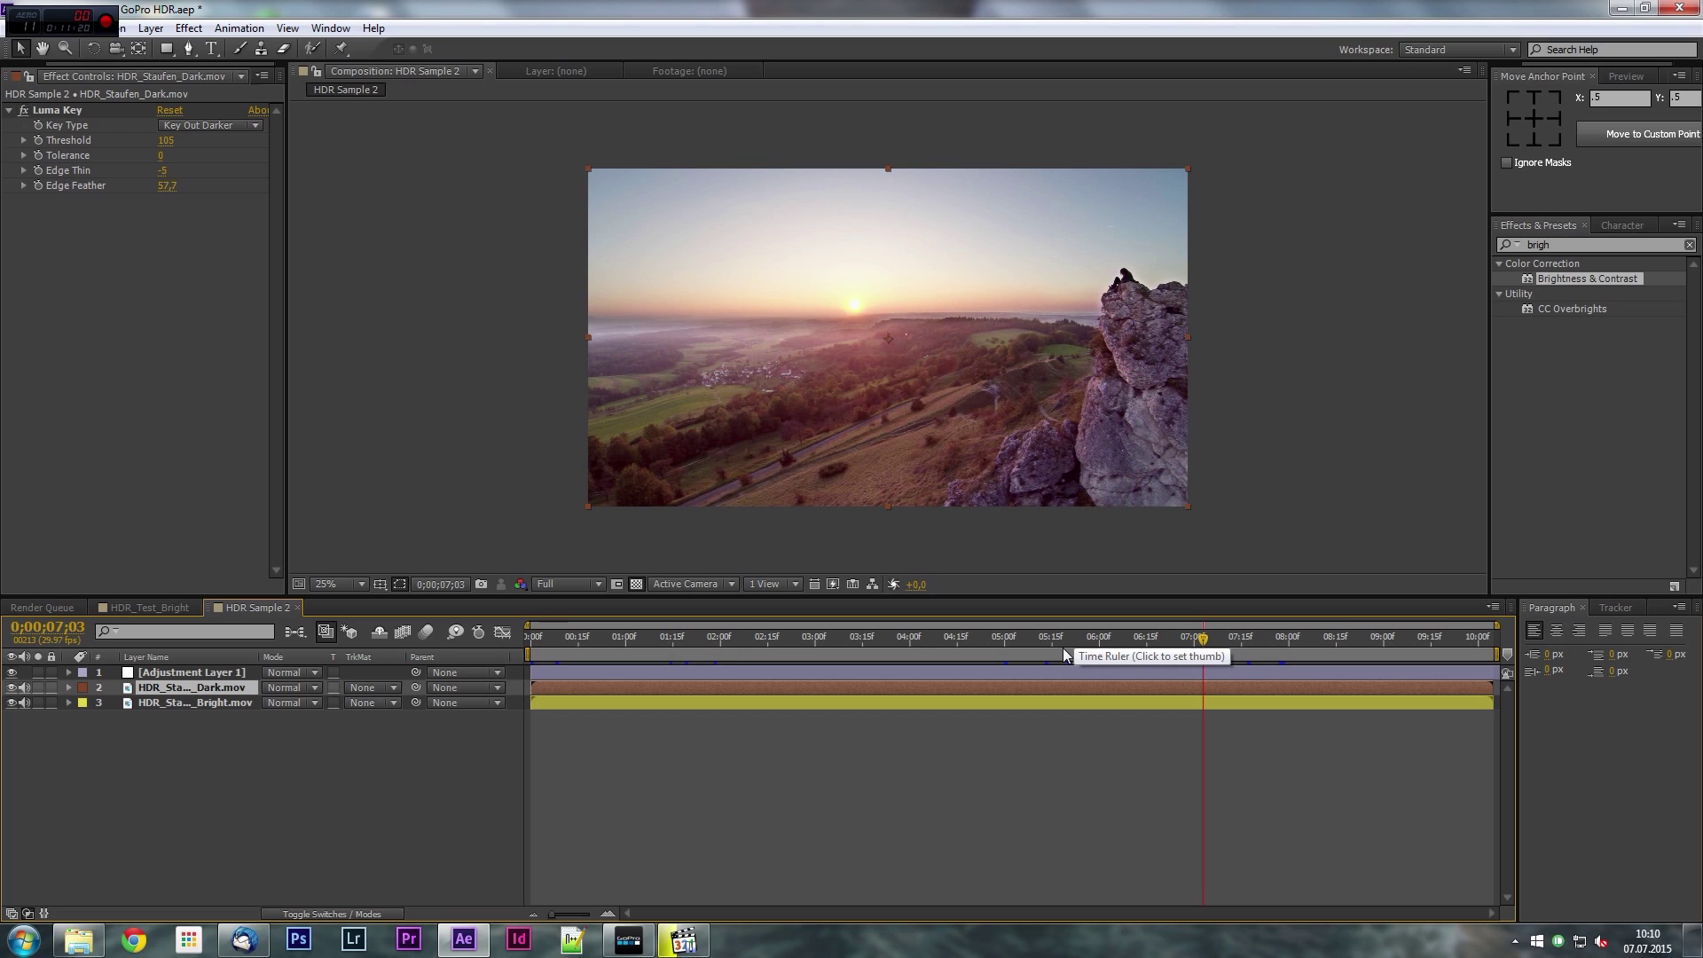
left_click(146, 609)
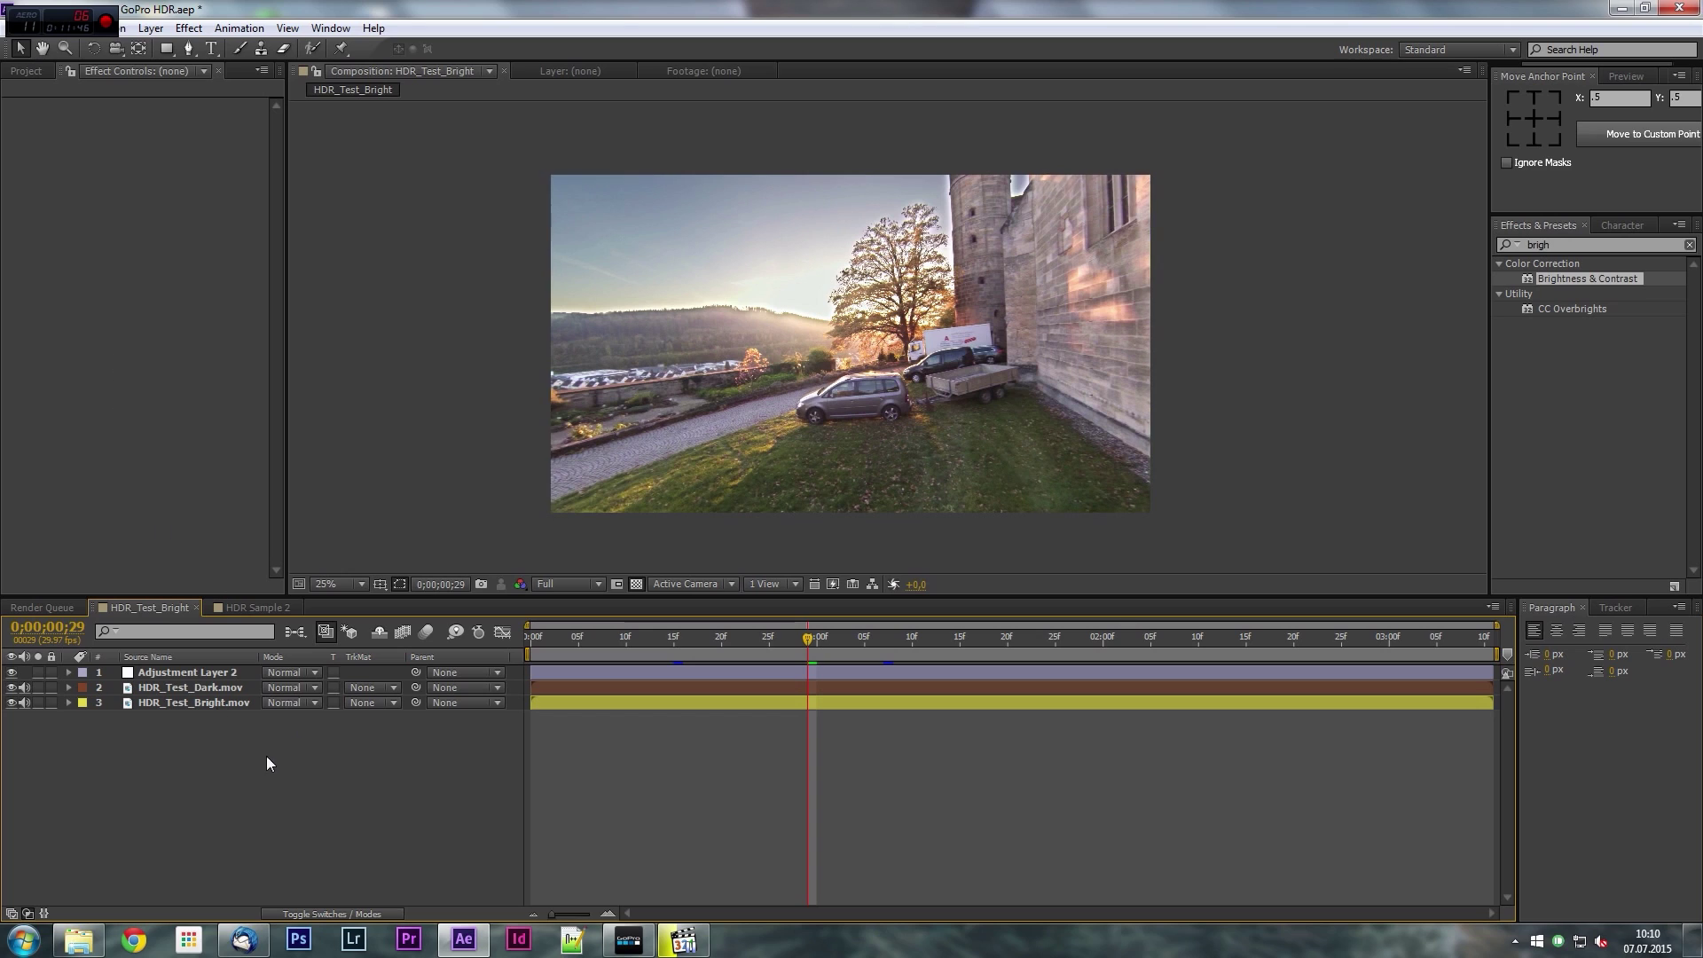
Queue HDR_Test_Bright with an H.264 output module and render it to HDR_Test_Bright.mp4.
left_click(7, 27)
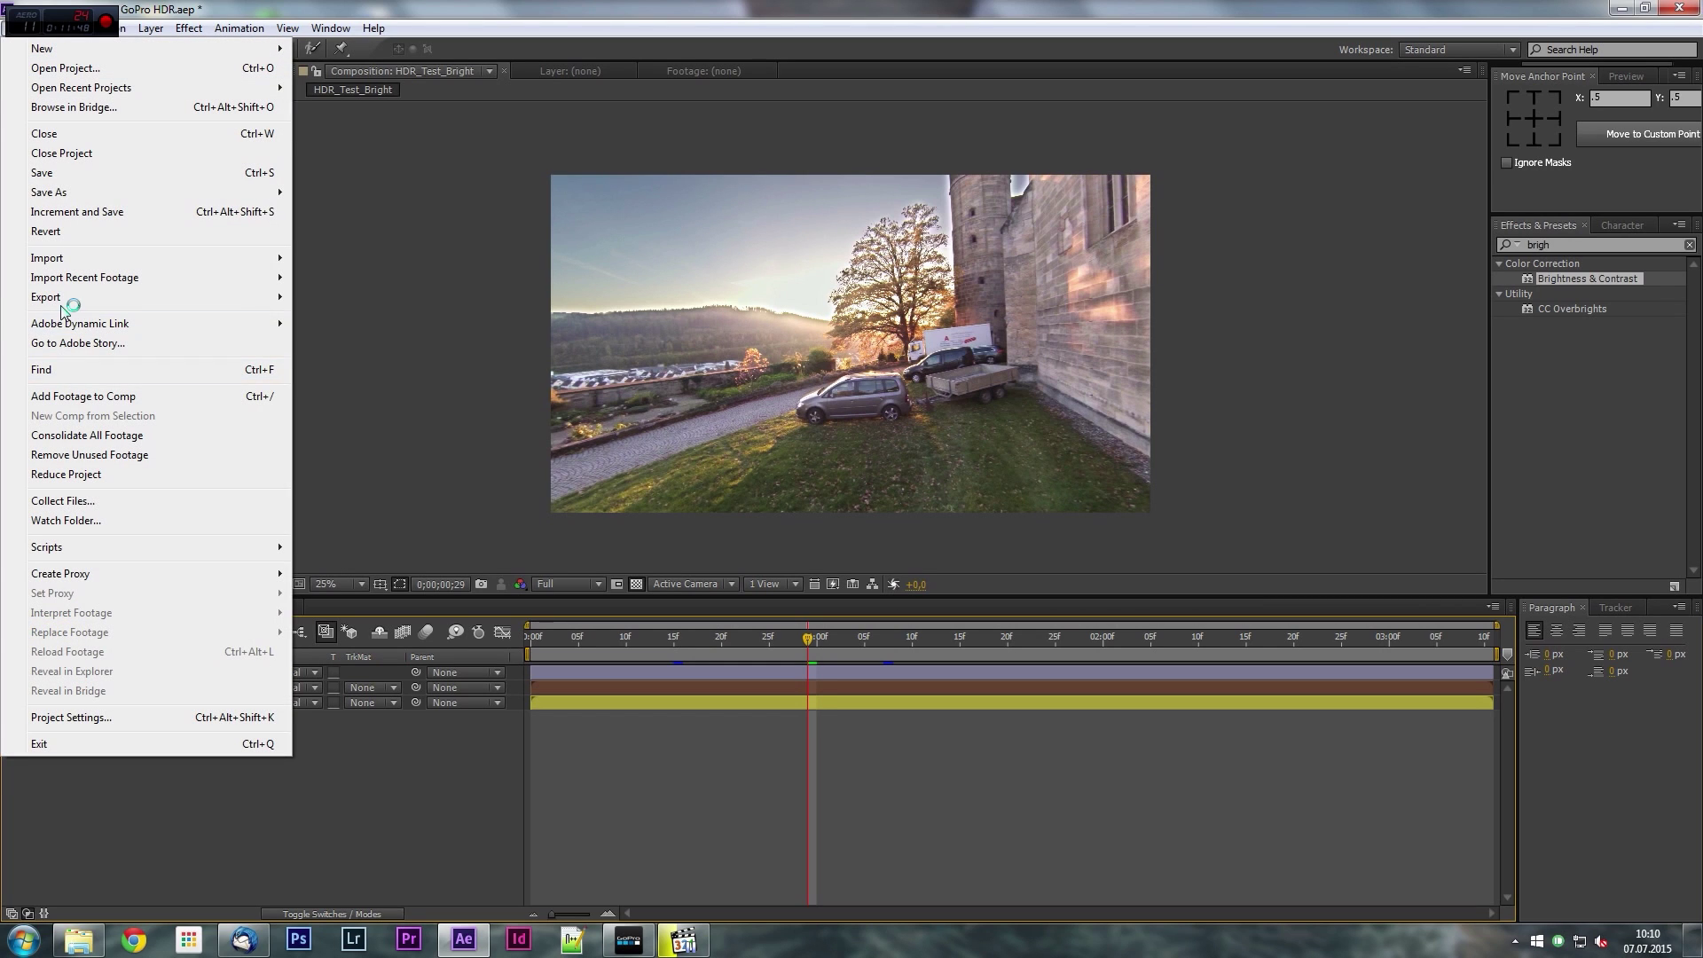
mouse_move(63, 306)
left_click(391, 298)
left_click(120, 721)
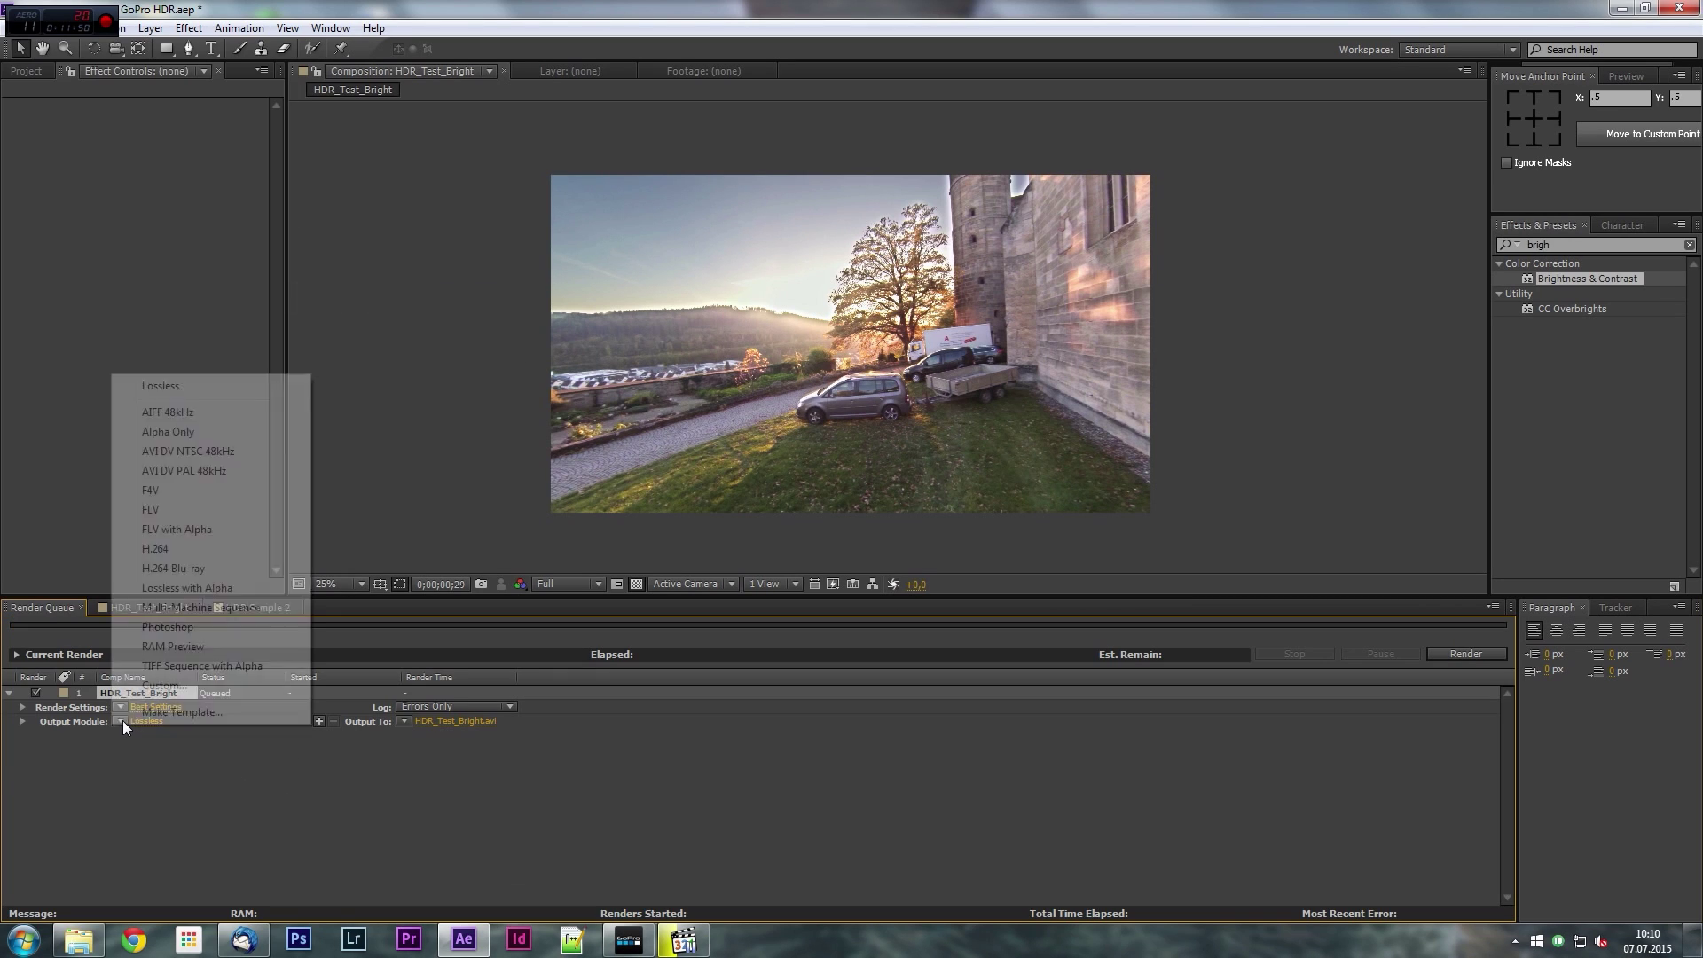
left_click(113, 699)
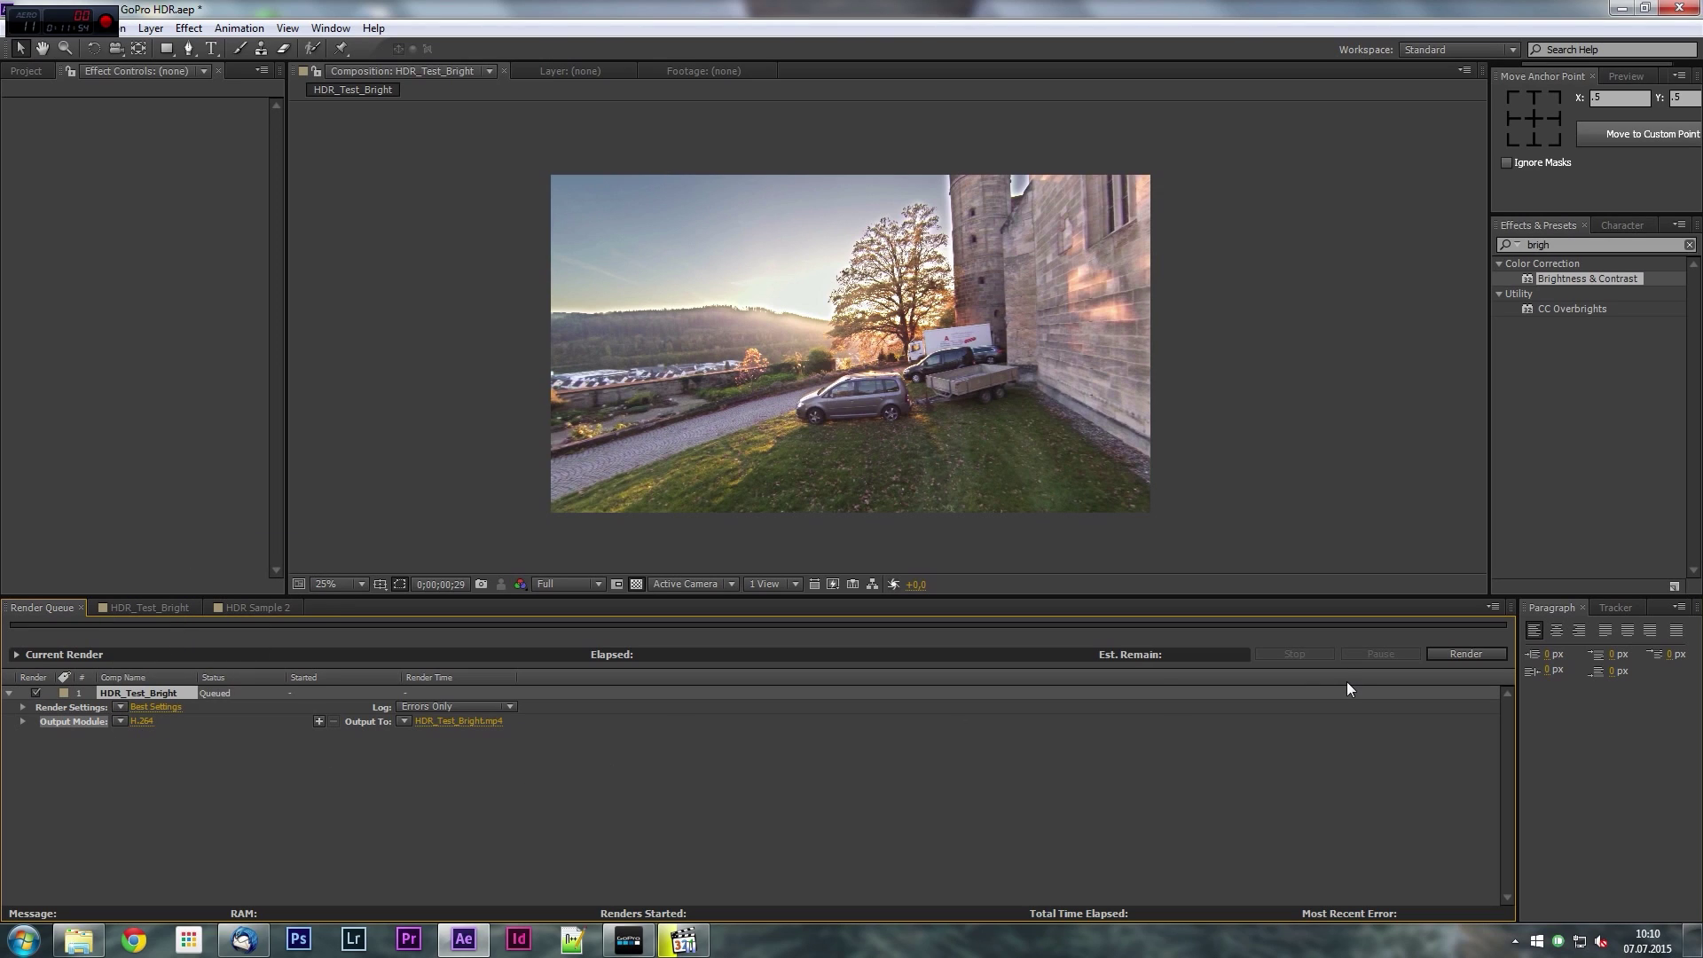
left_click(1465, 654)
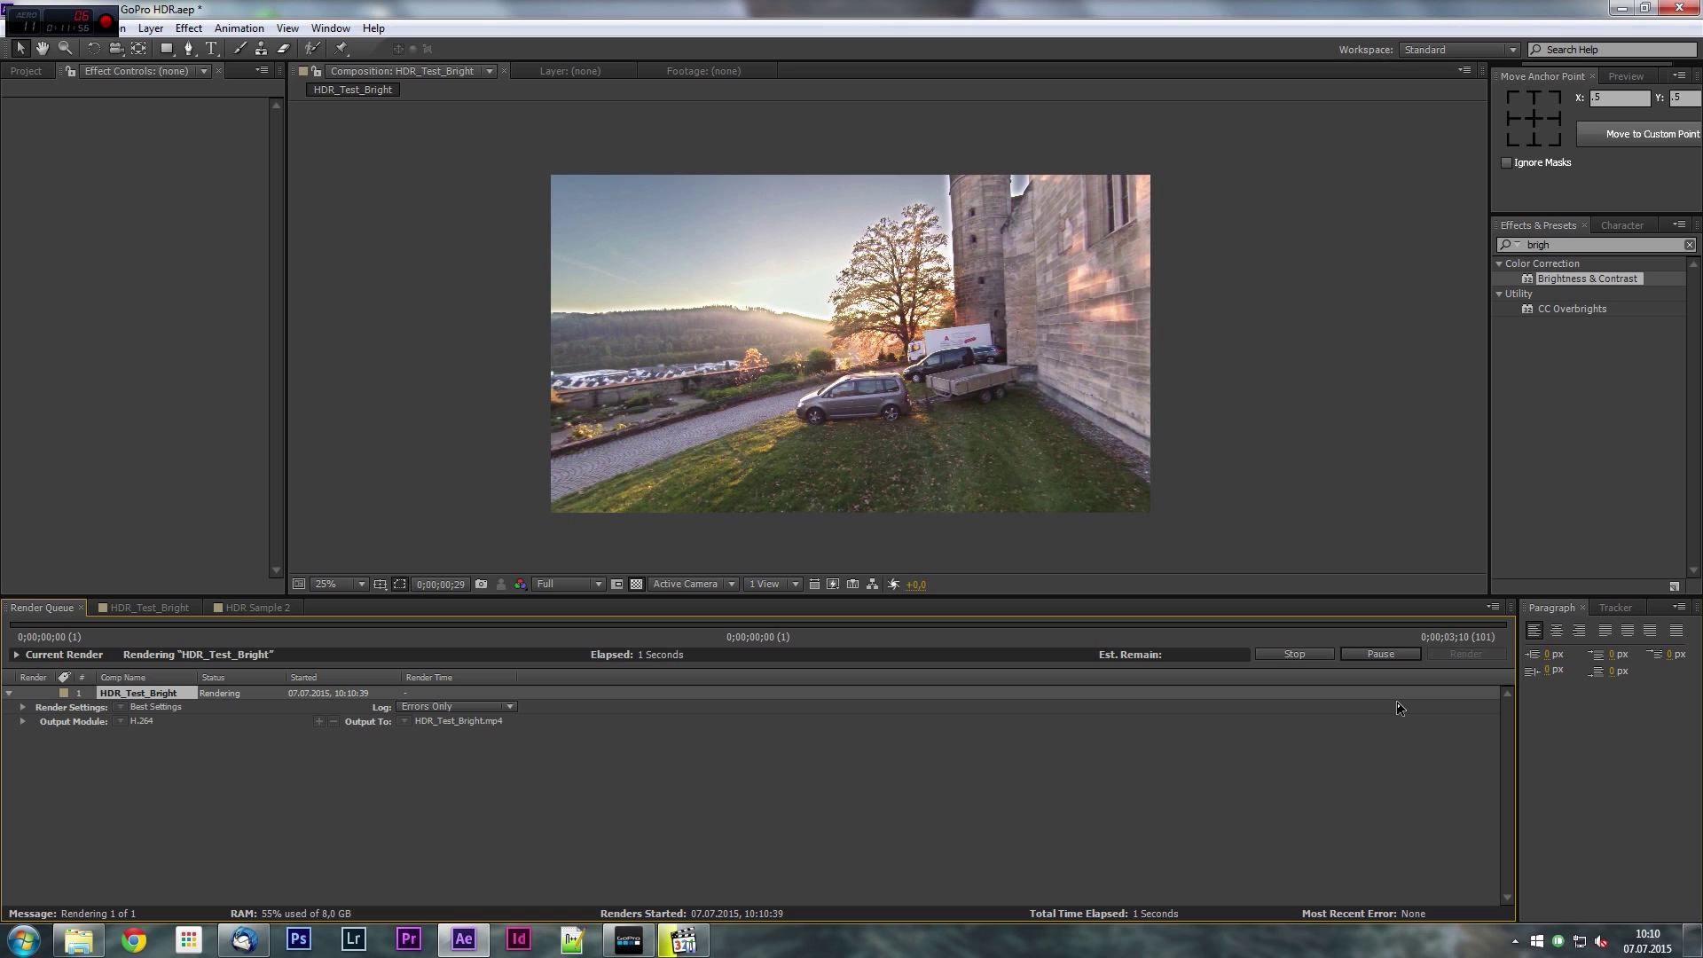